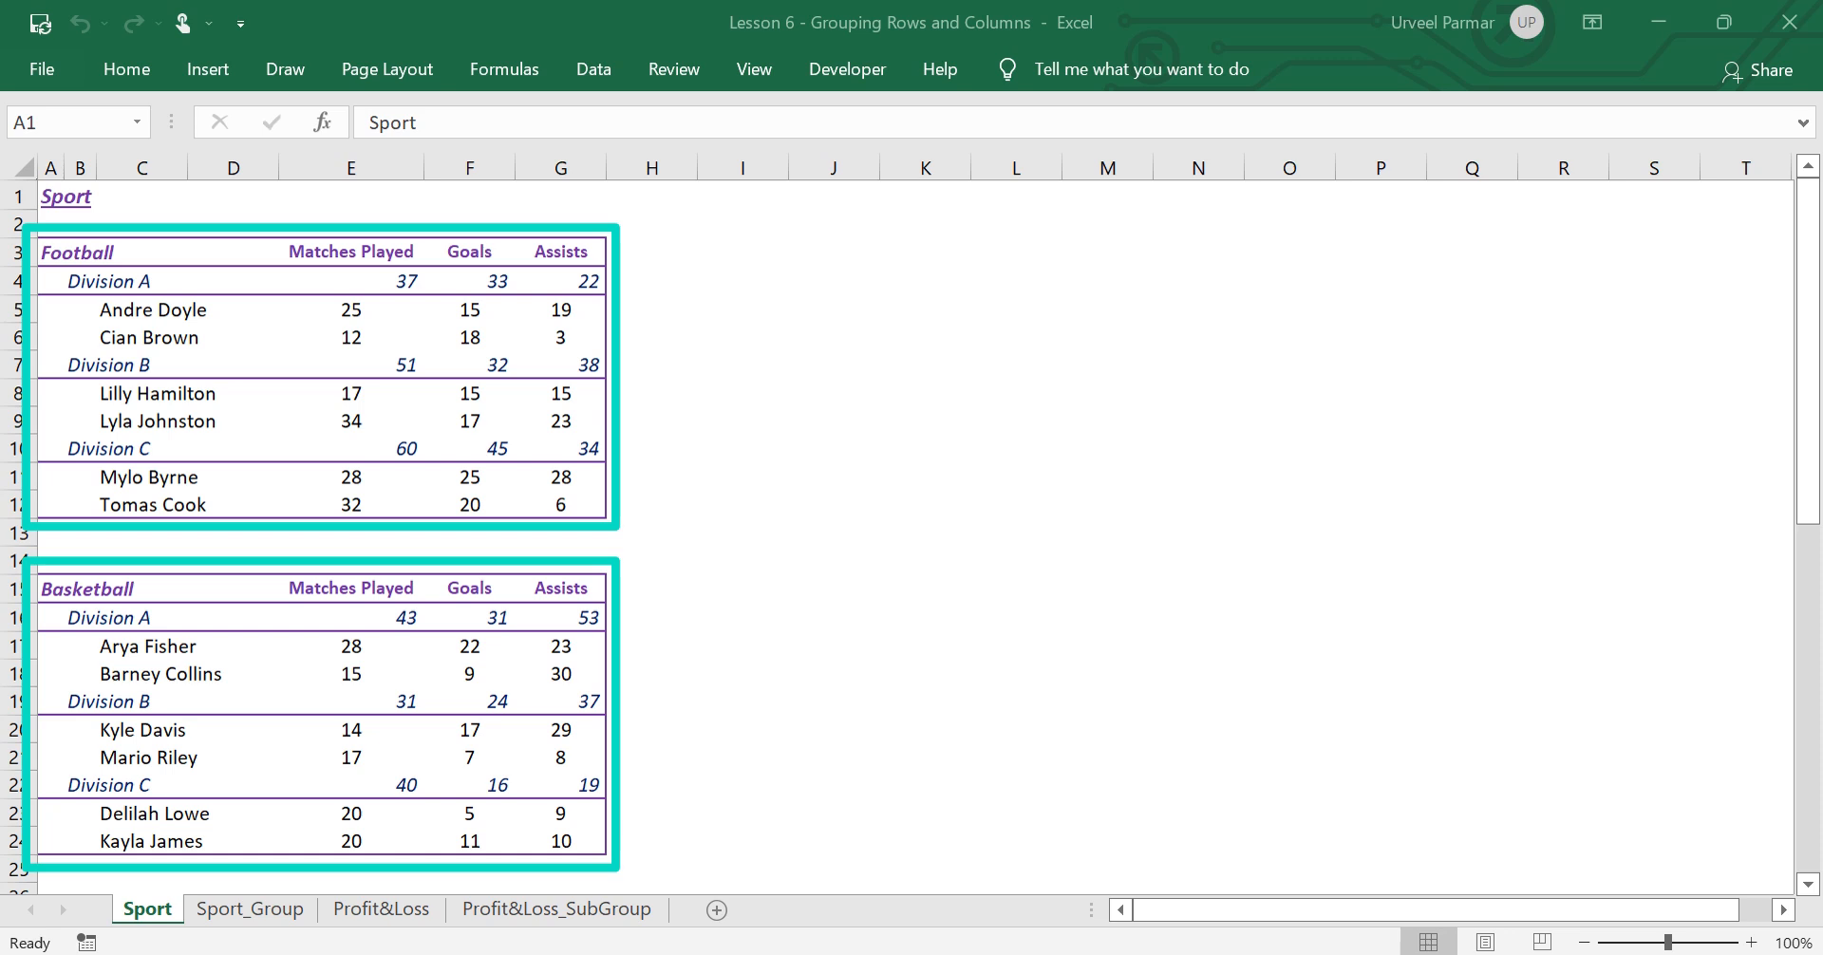
Collapse the Sport_Group sheet's row outline to level 2 and on to level 1, leaving only the sport headings
left_click_drag(1809, 285, 1811, 221)
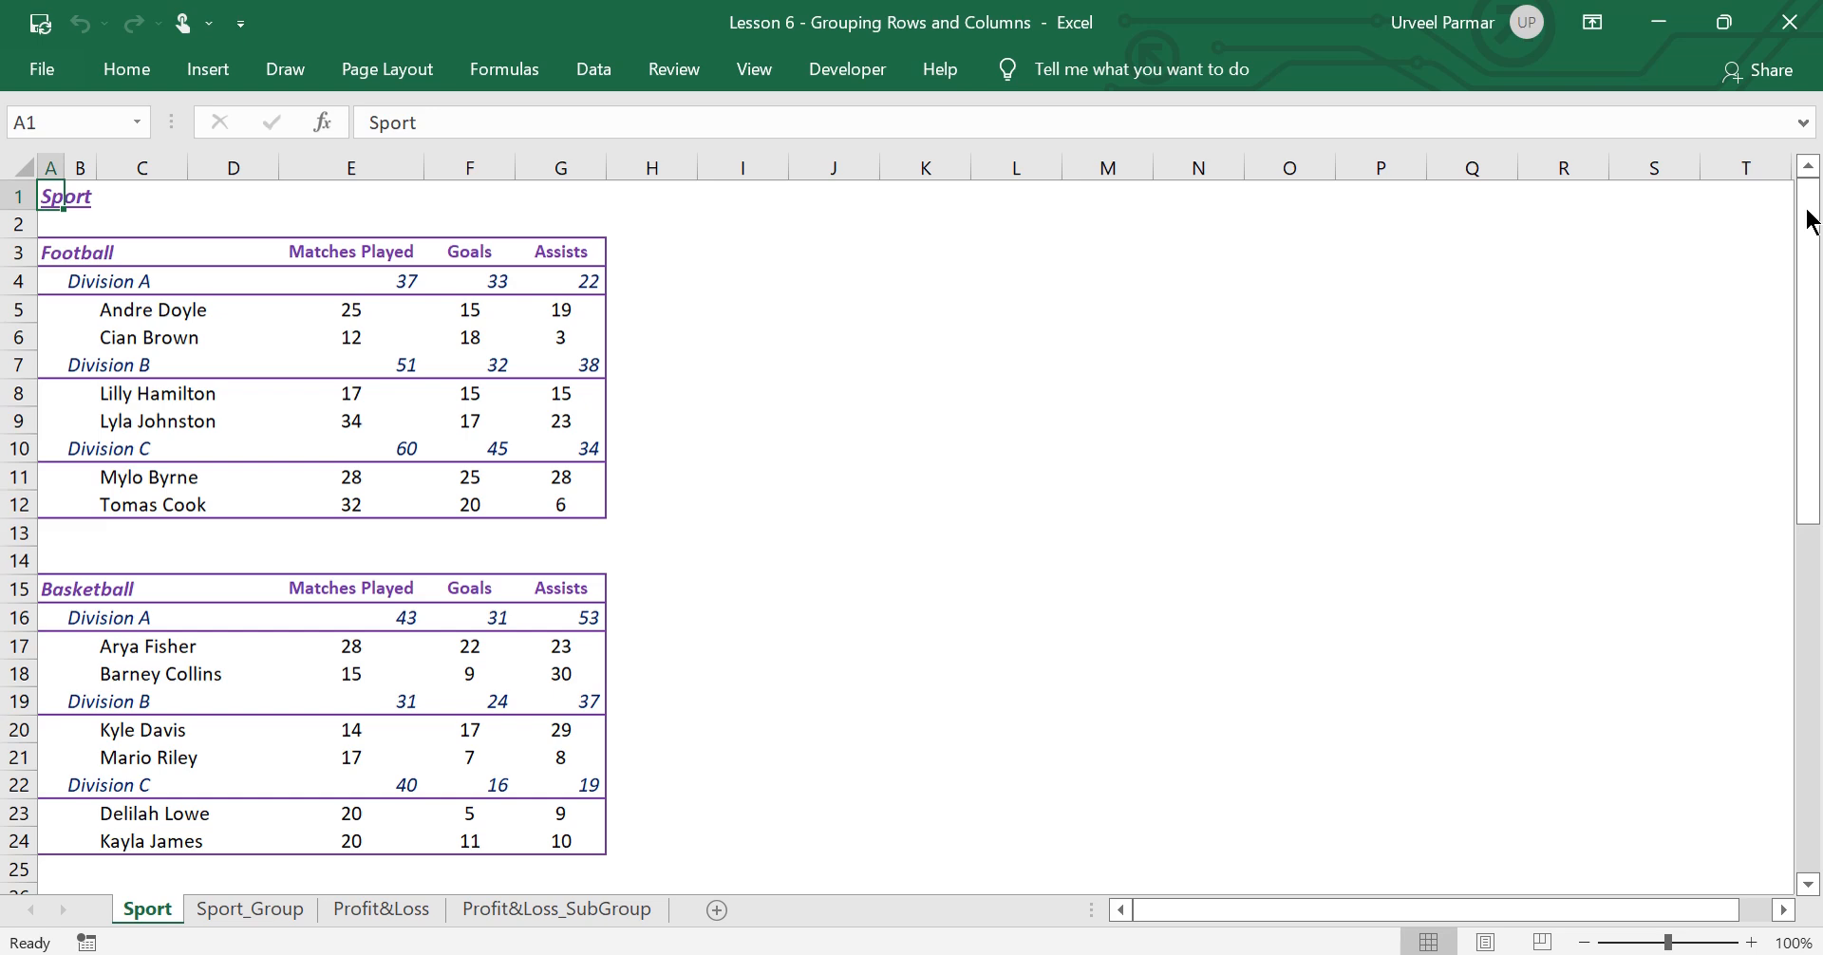
left_click(294, 910)
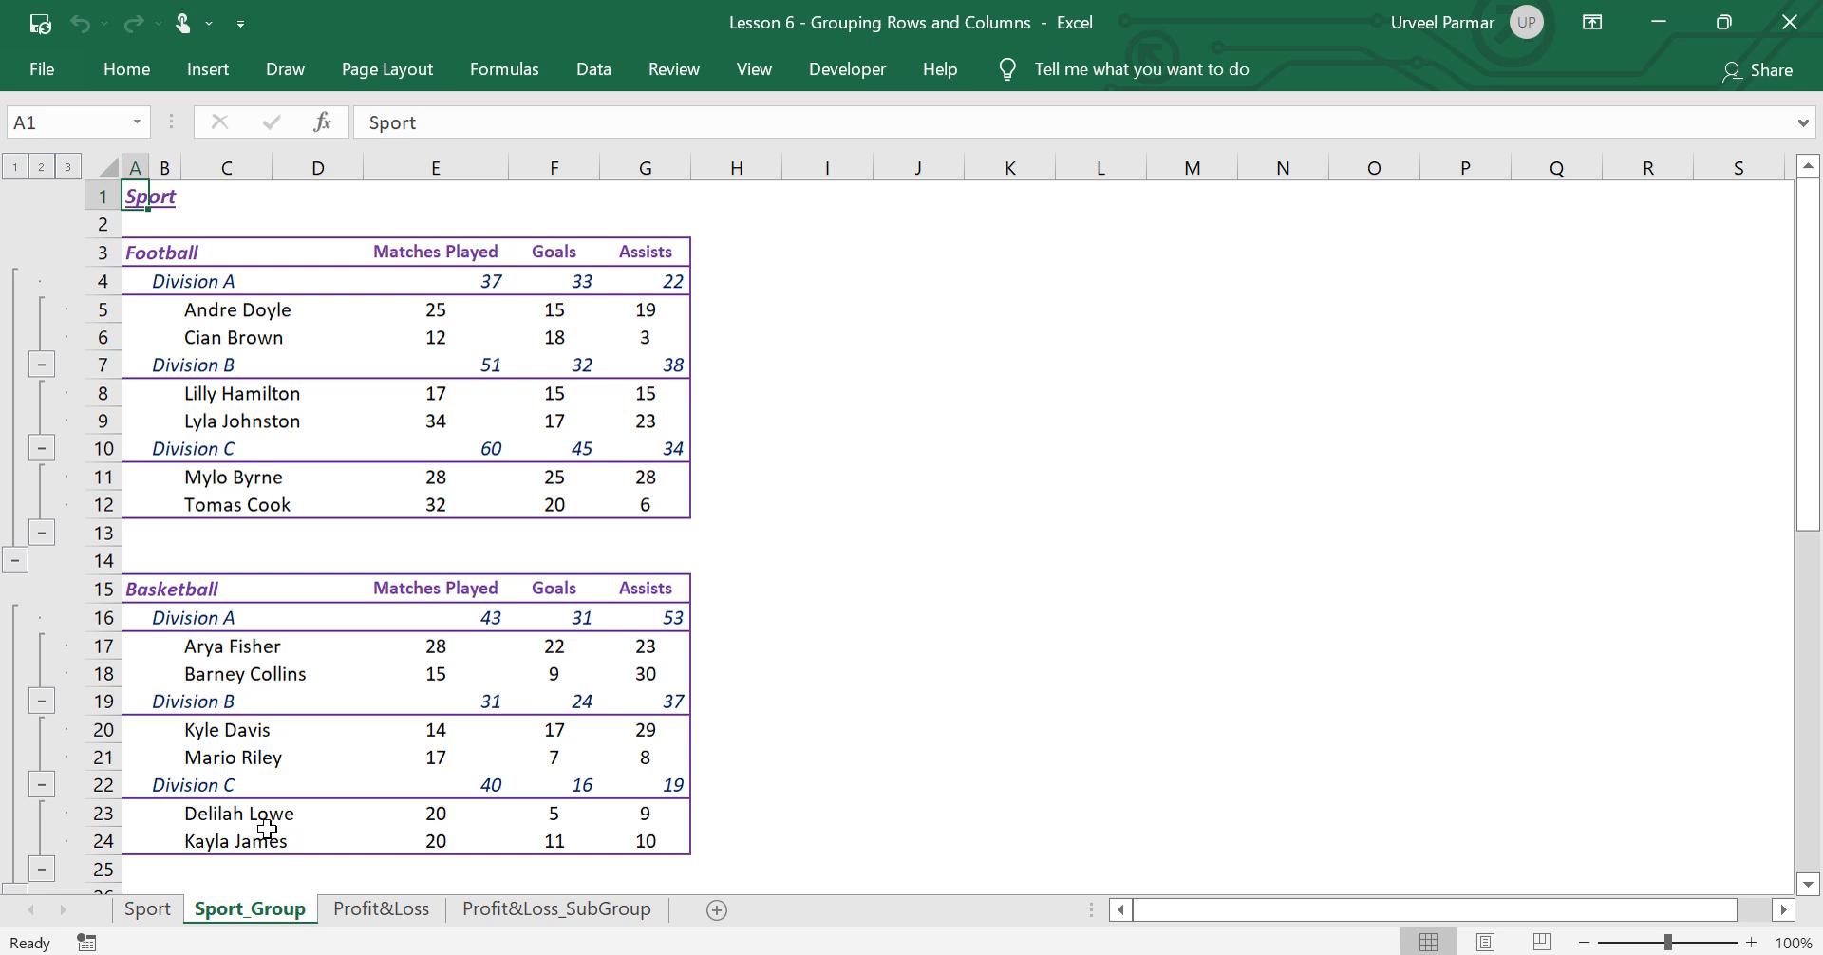
left_click(42, 168)
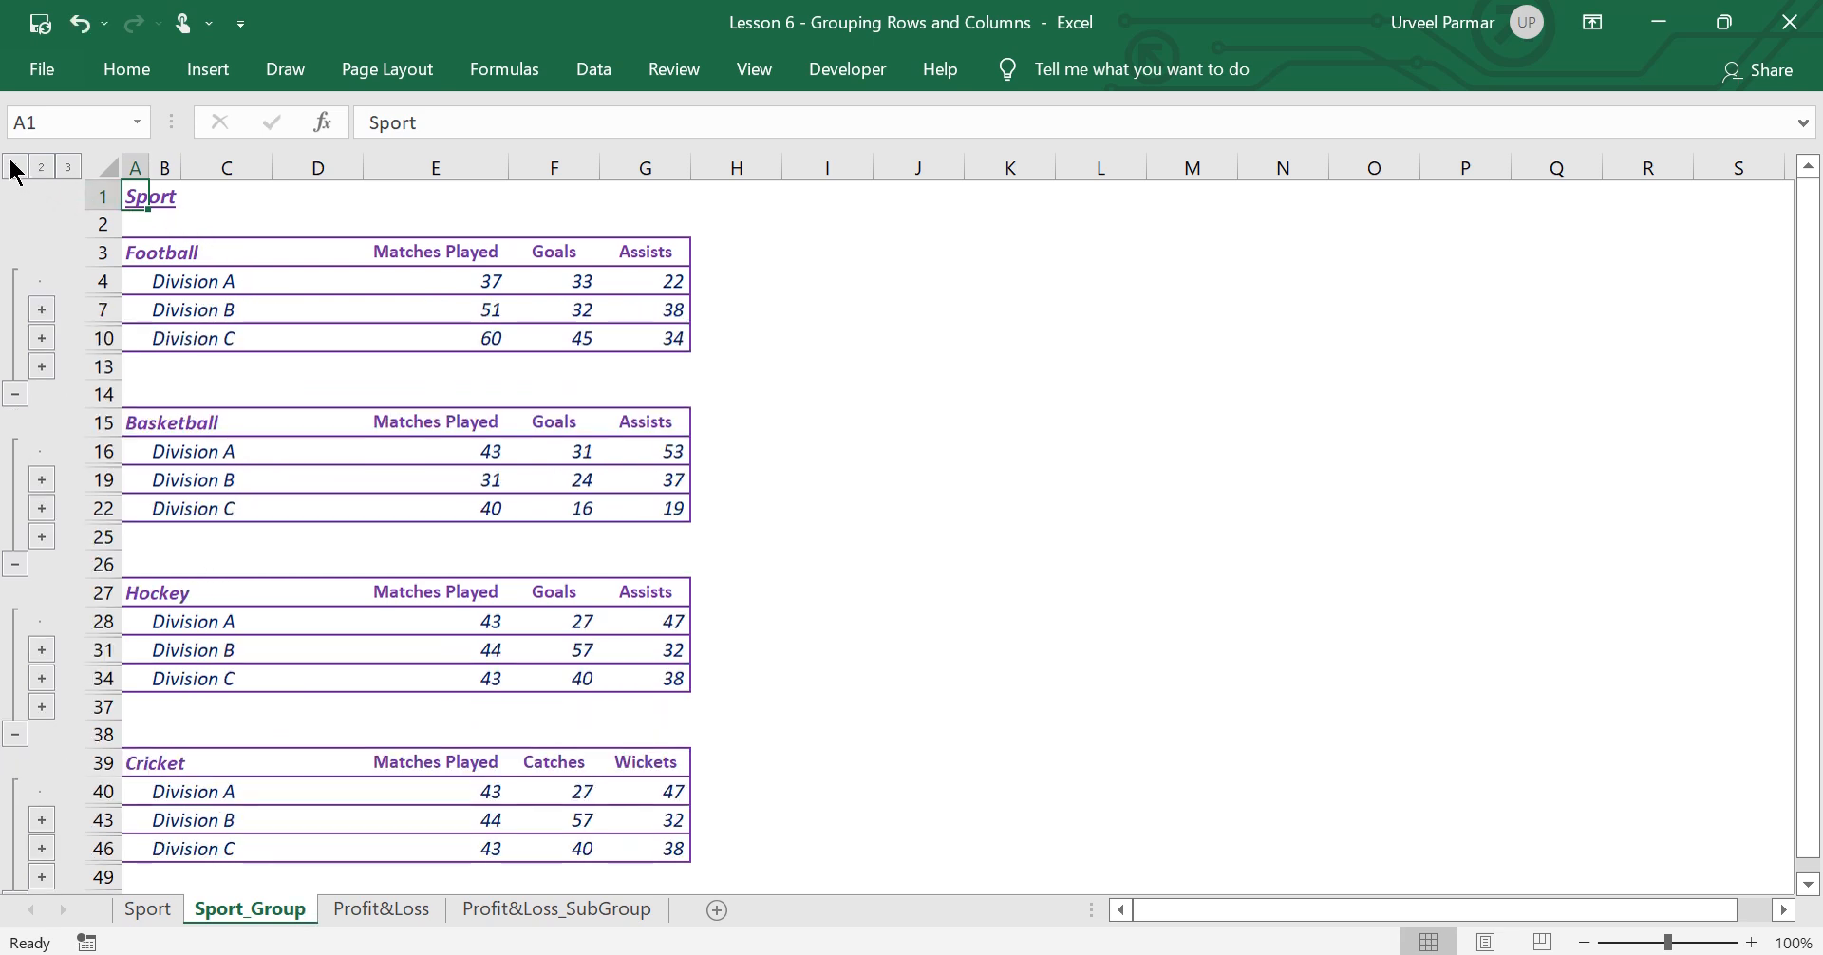
left_click(15, 168)
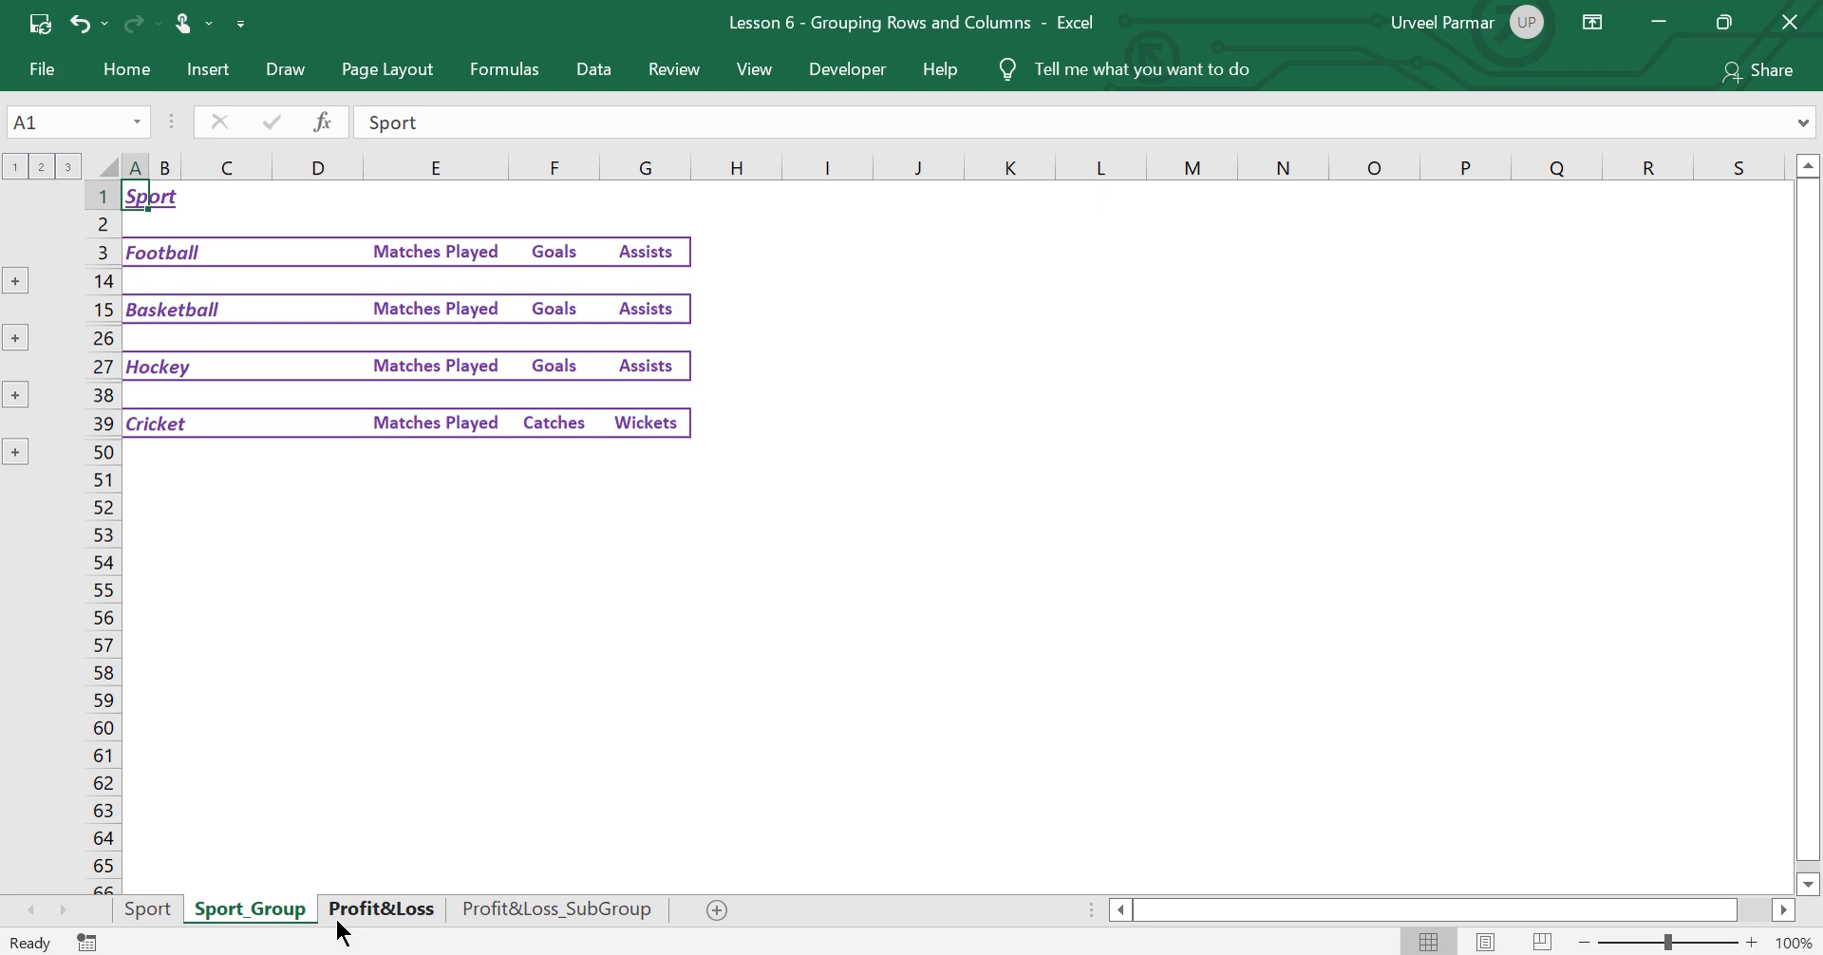
On the Profit&Loss sheet, group rows 5 to 8, from Revenue from Product A through Revenue from Service 2
left_click(381, 910)
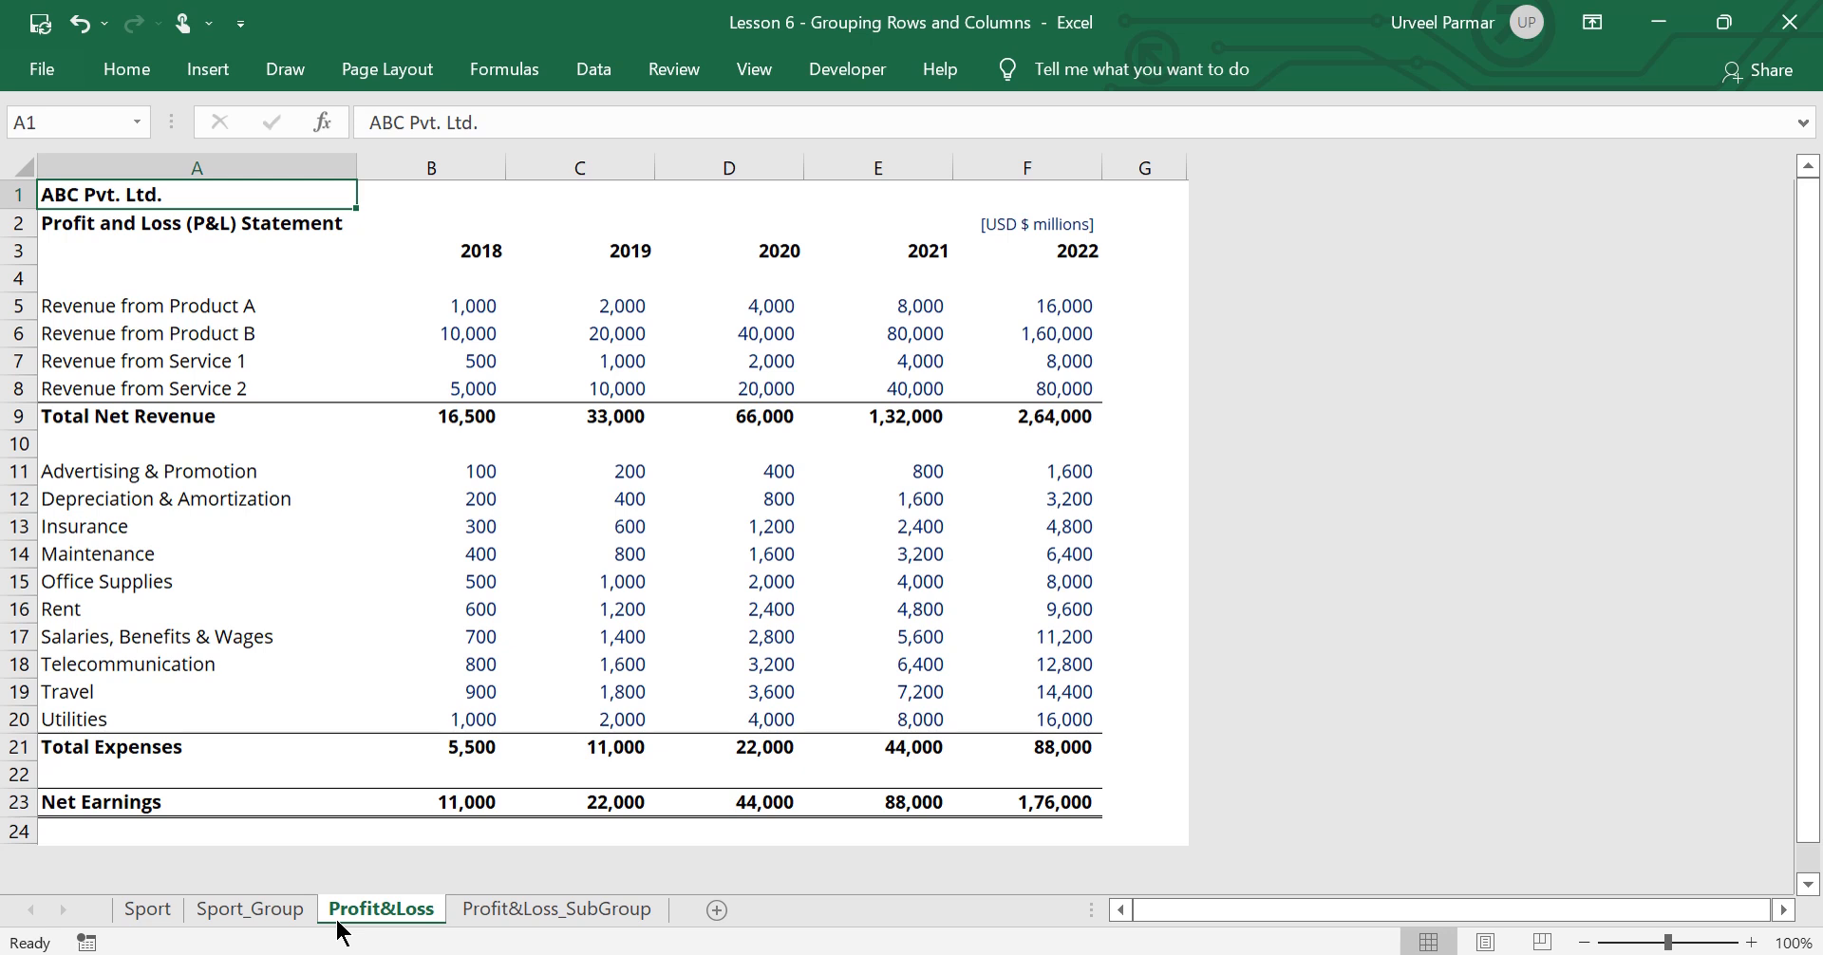
left_click(109, 307)
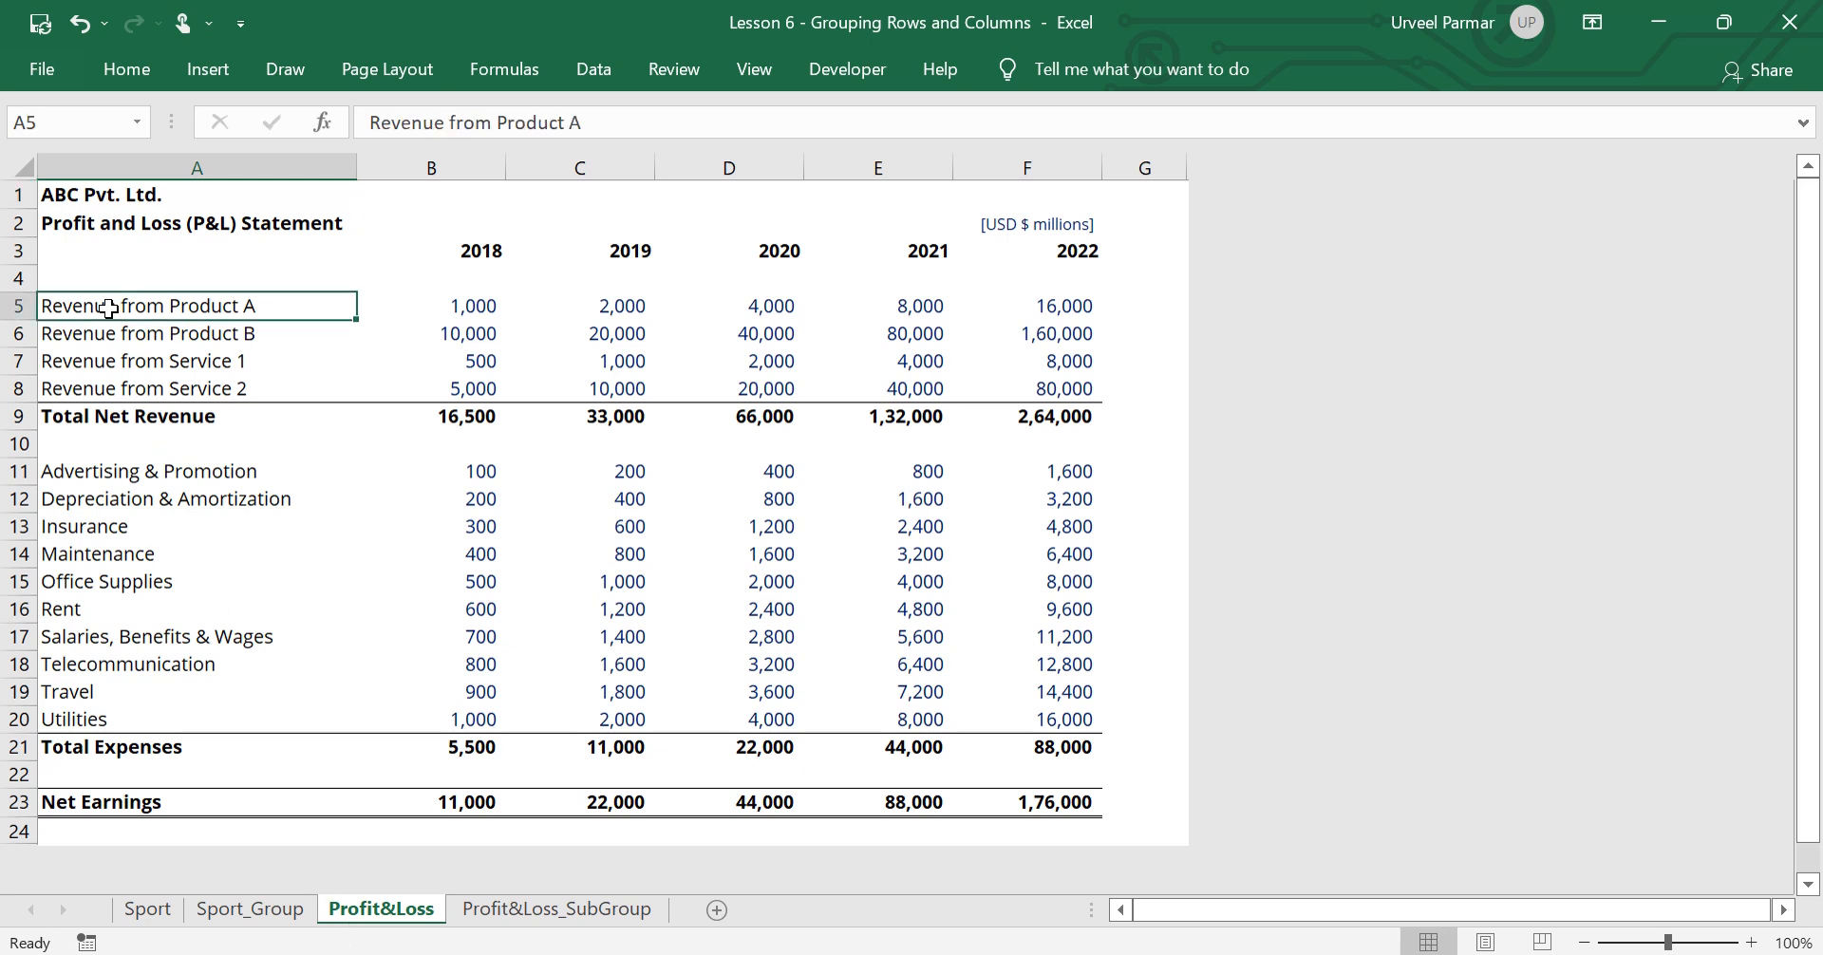
key("shift+space")
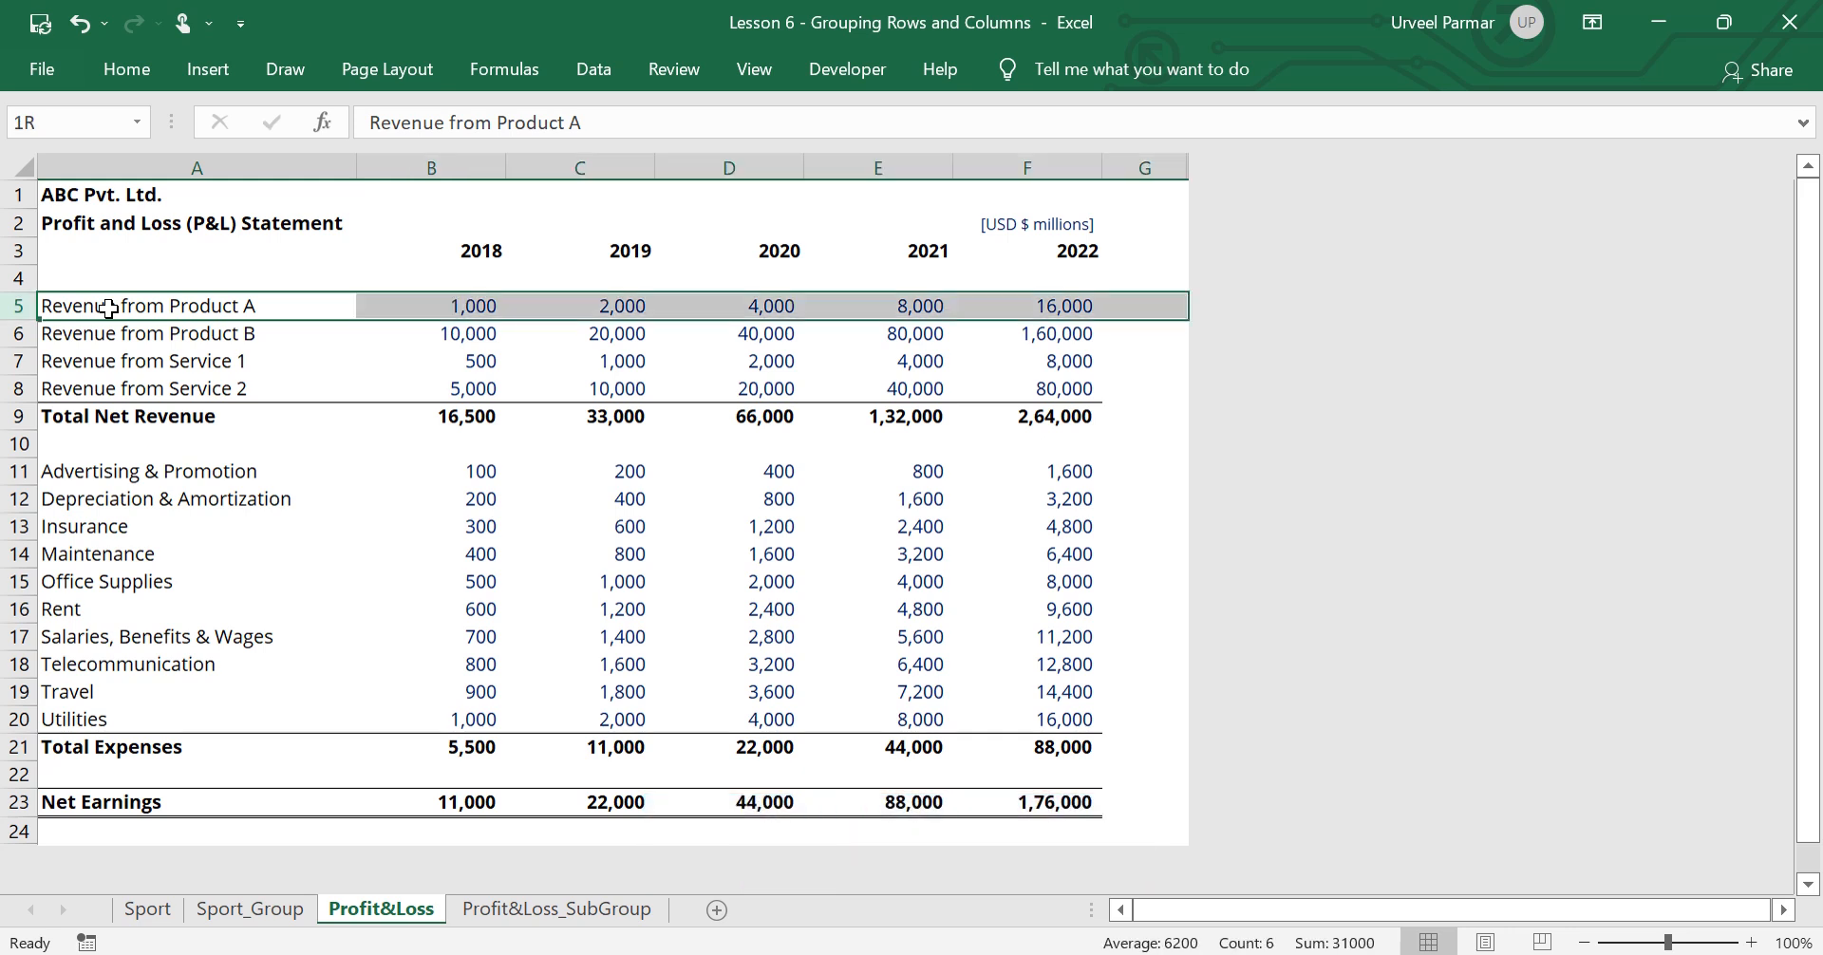
key("shift")
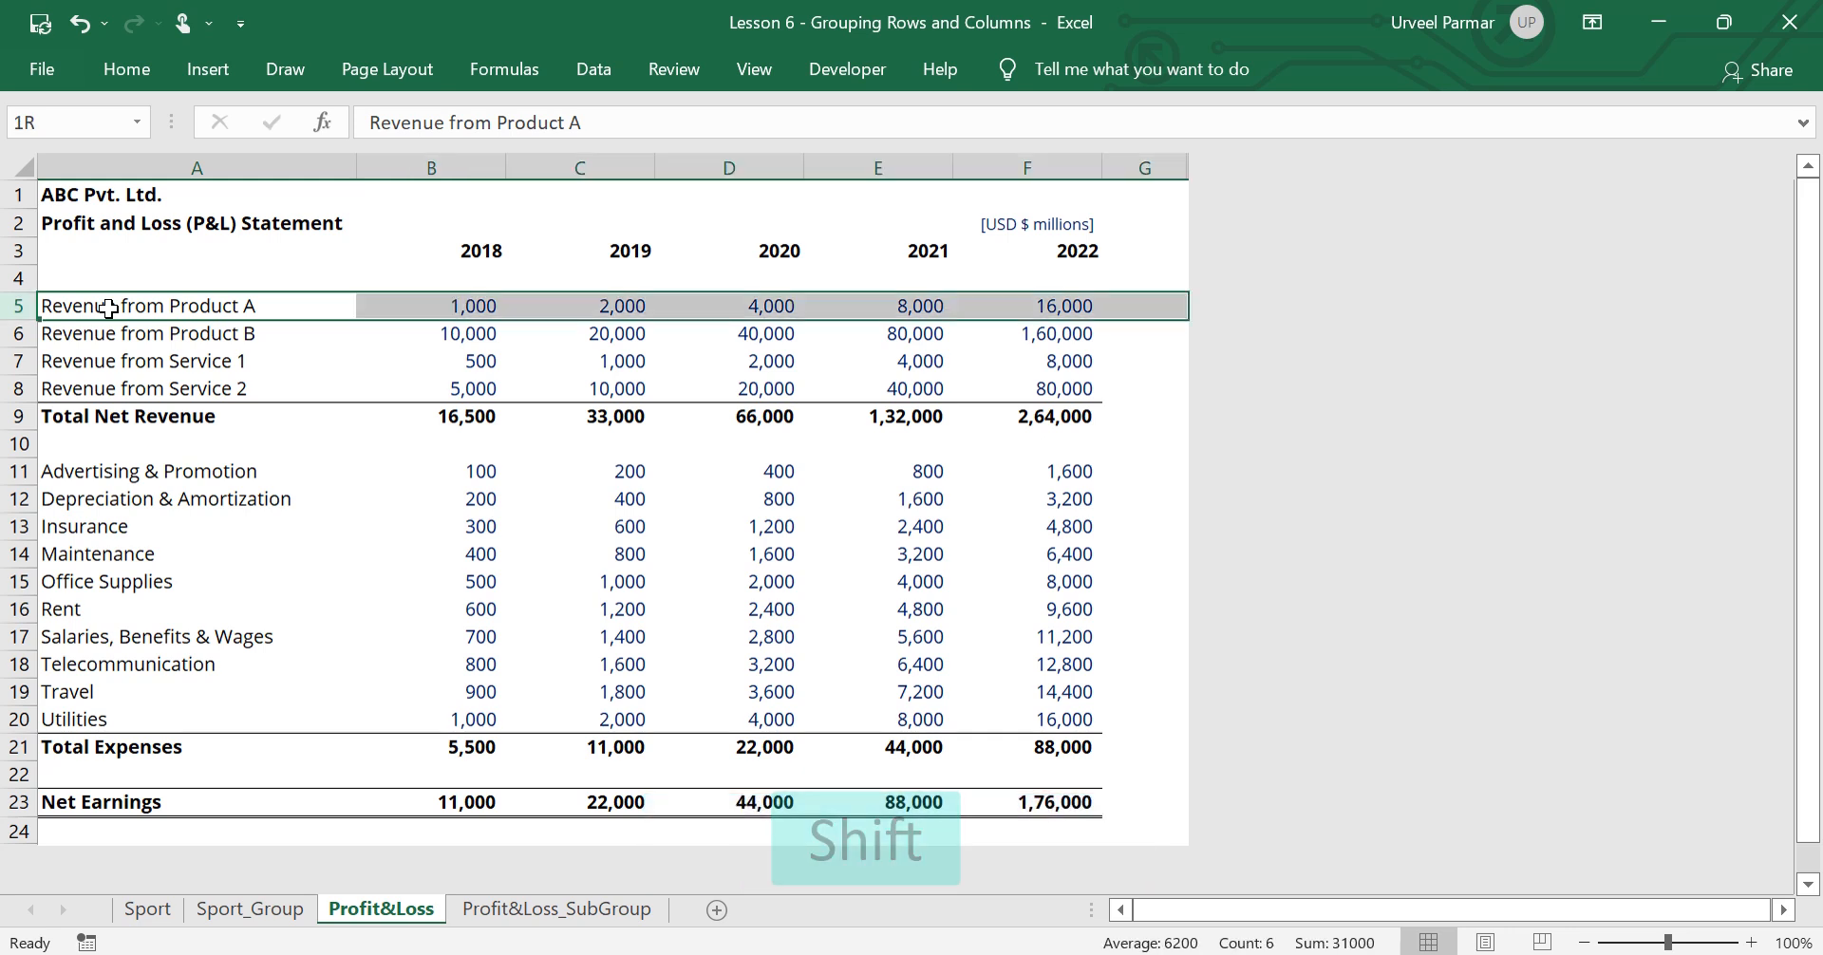
key("shift+Down")
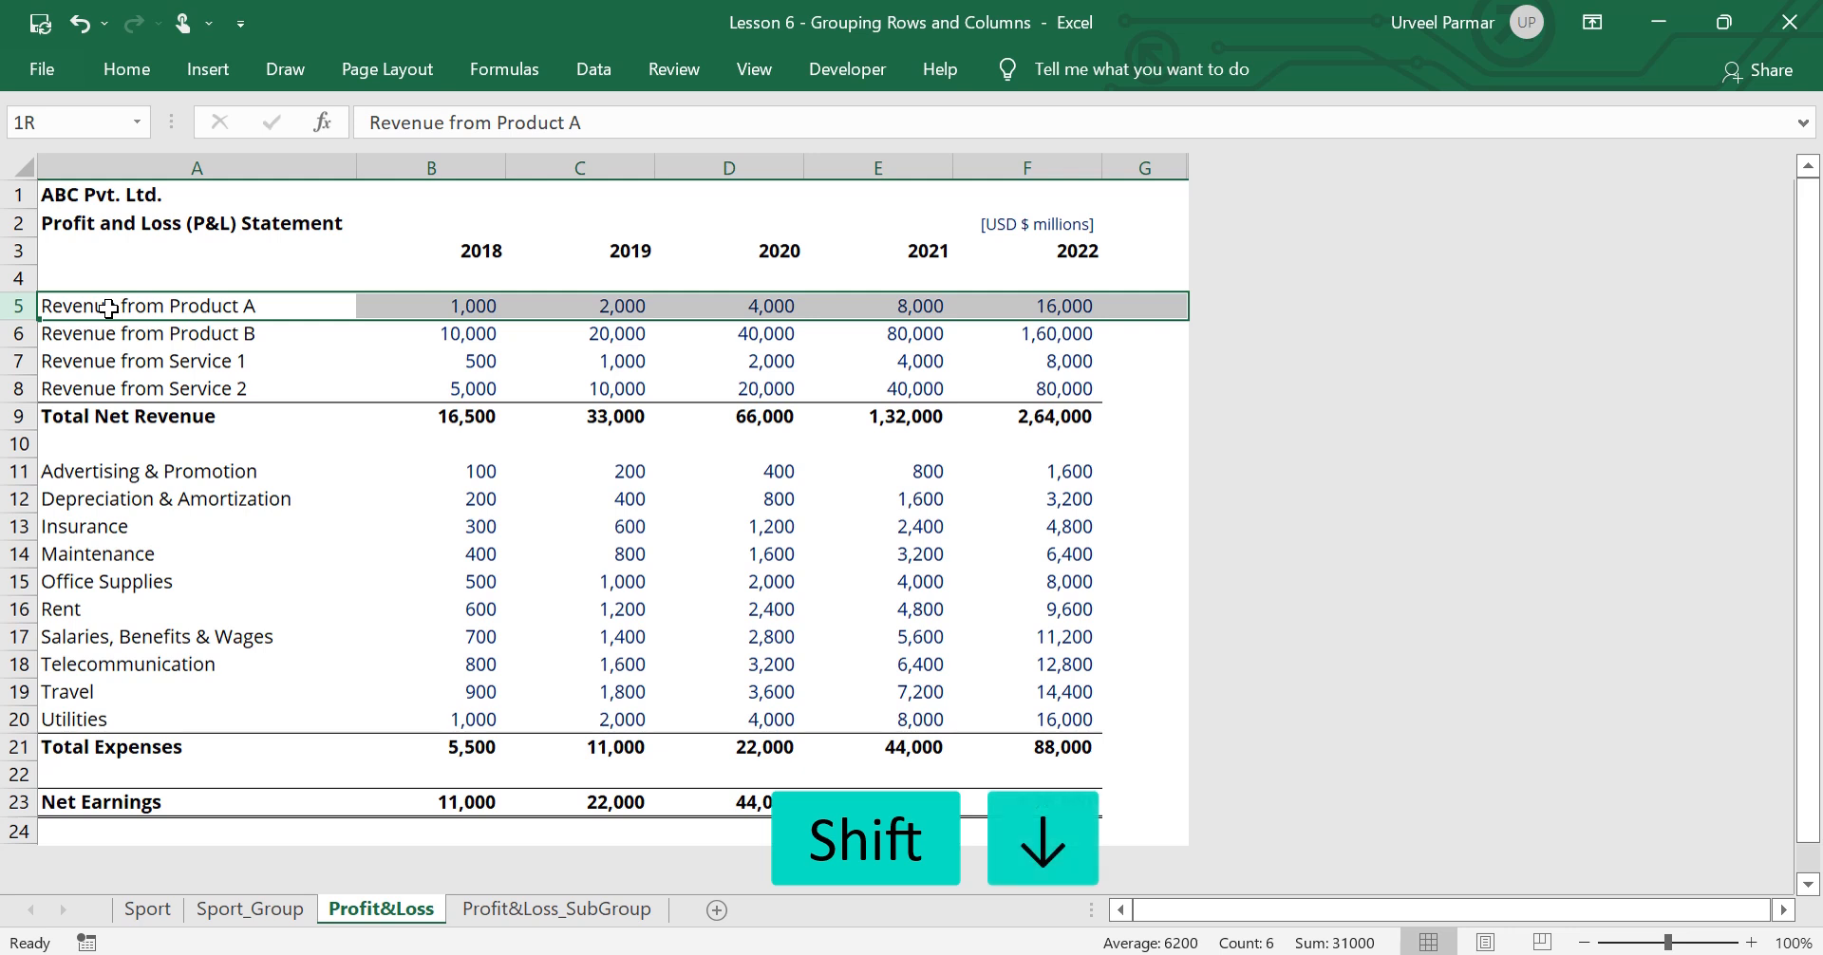
key("shift+Down")
key("shift+Down")
key("shift+Down")
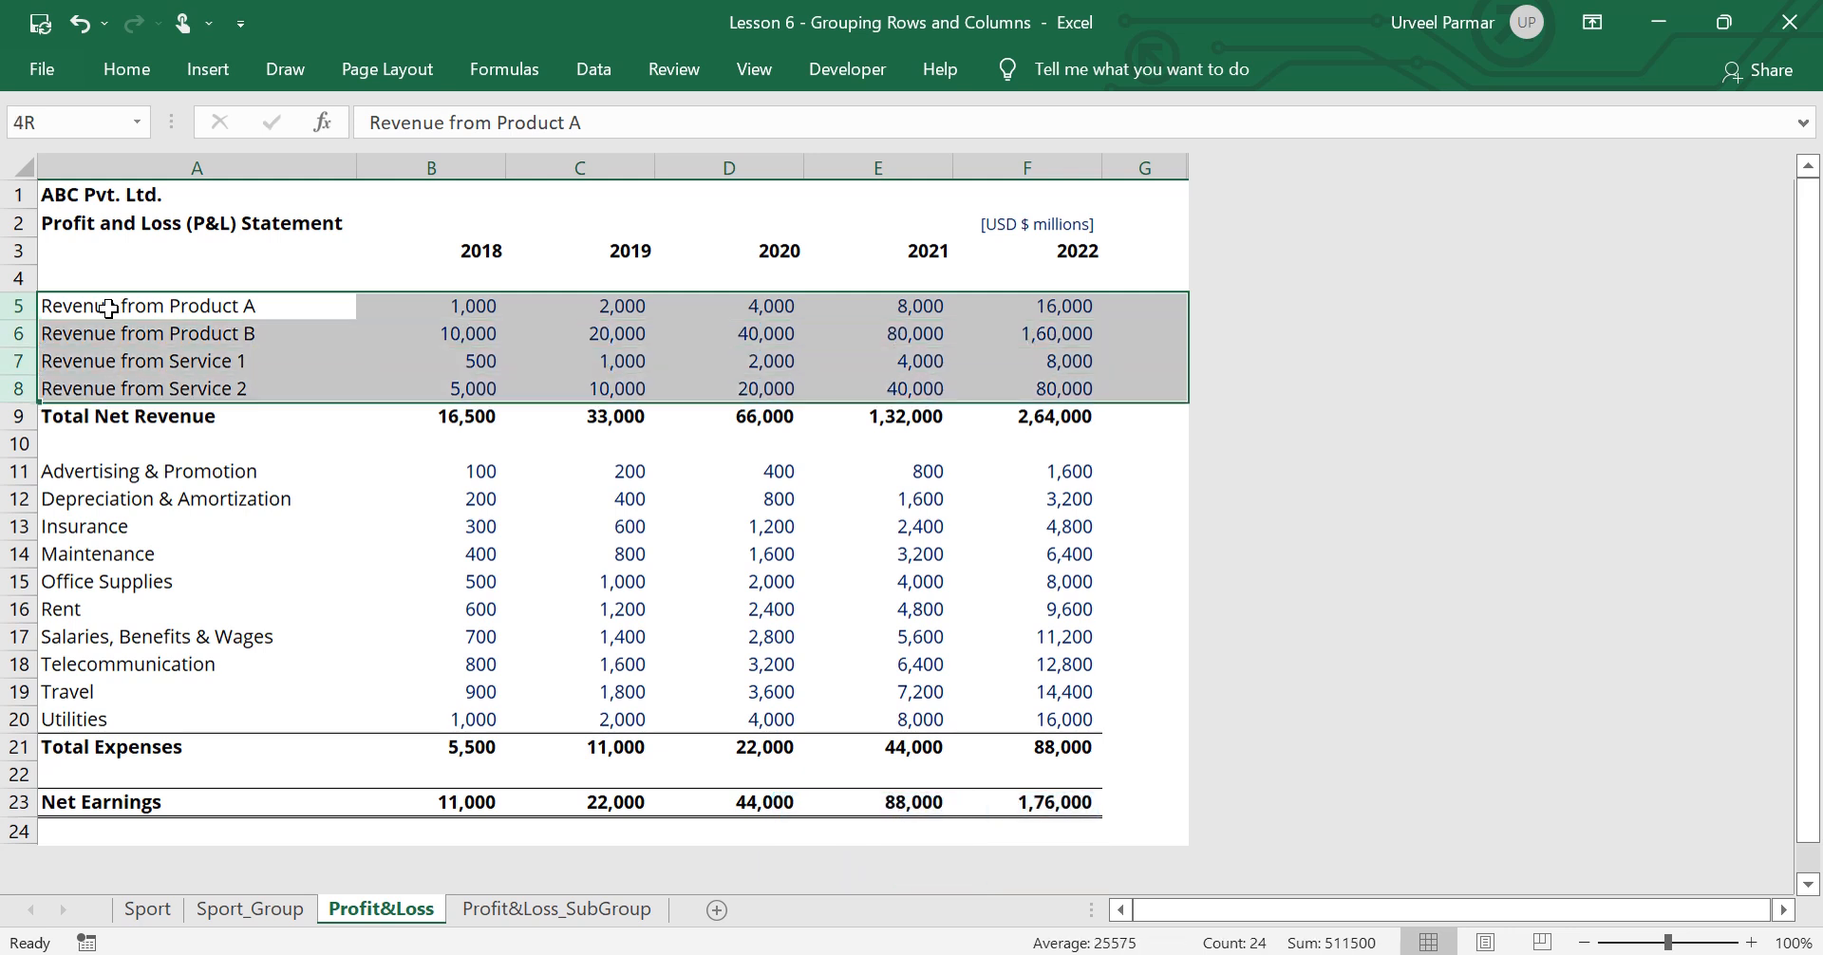
key("shift")
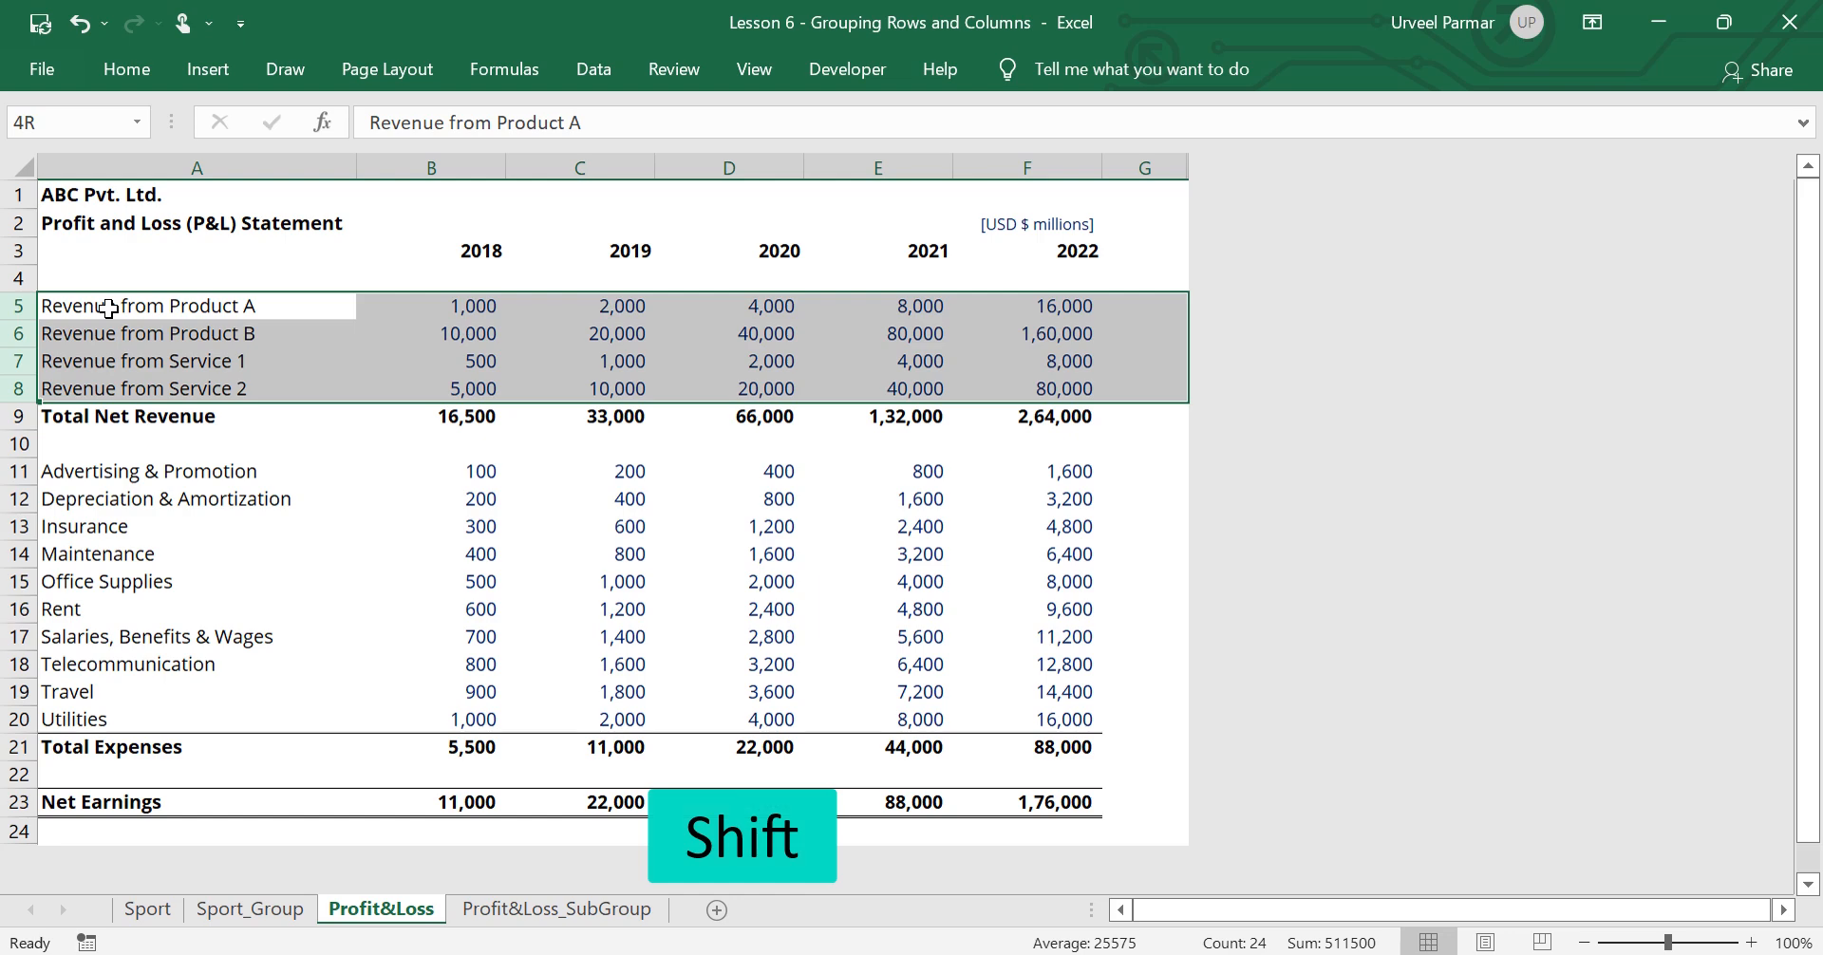
key("shift+alt")
key("shift+alt+Right")
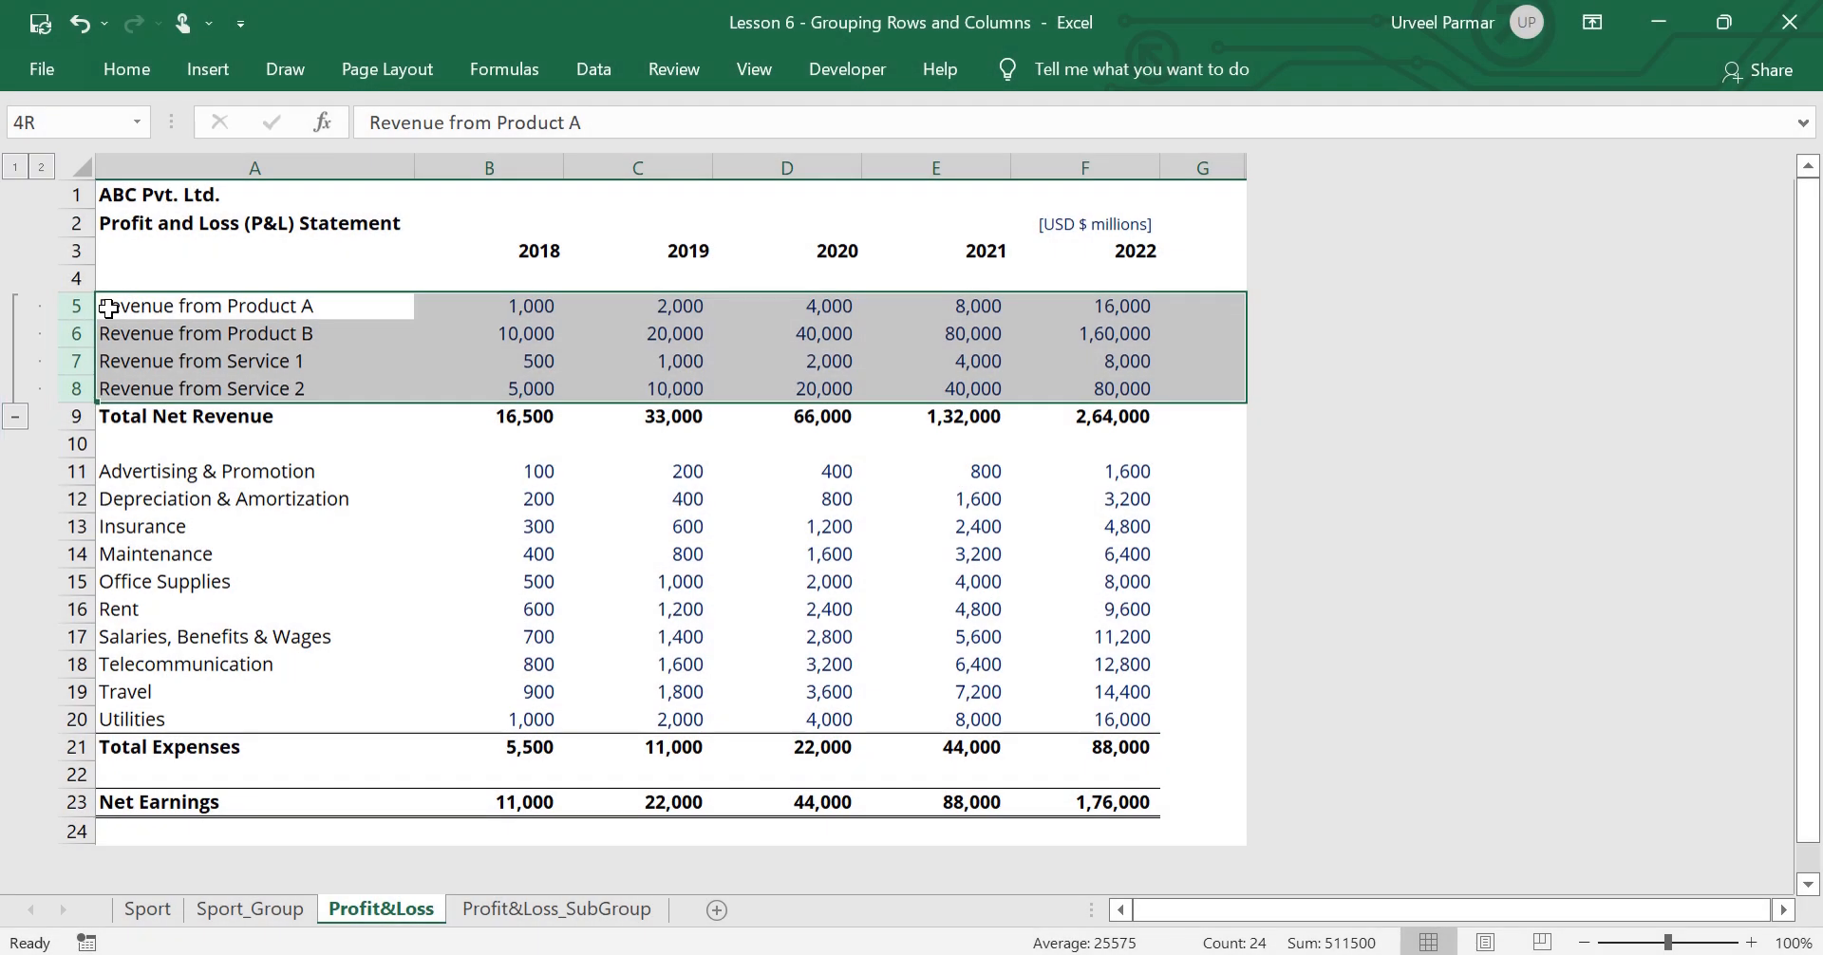
Hide the detail of the grouped revenue rows 5 to 8 and show it again
left_click(109, 309)
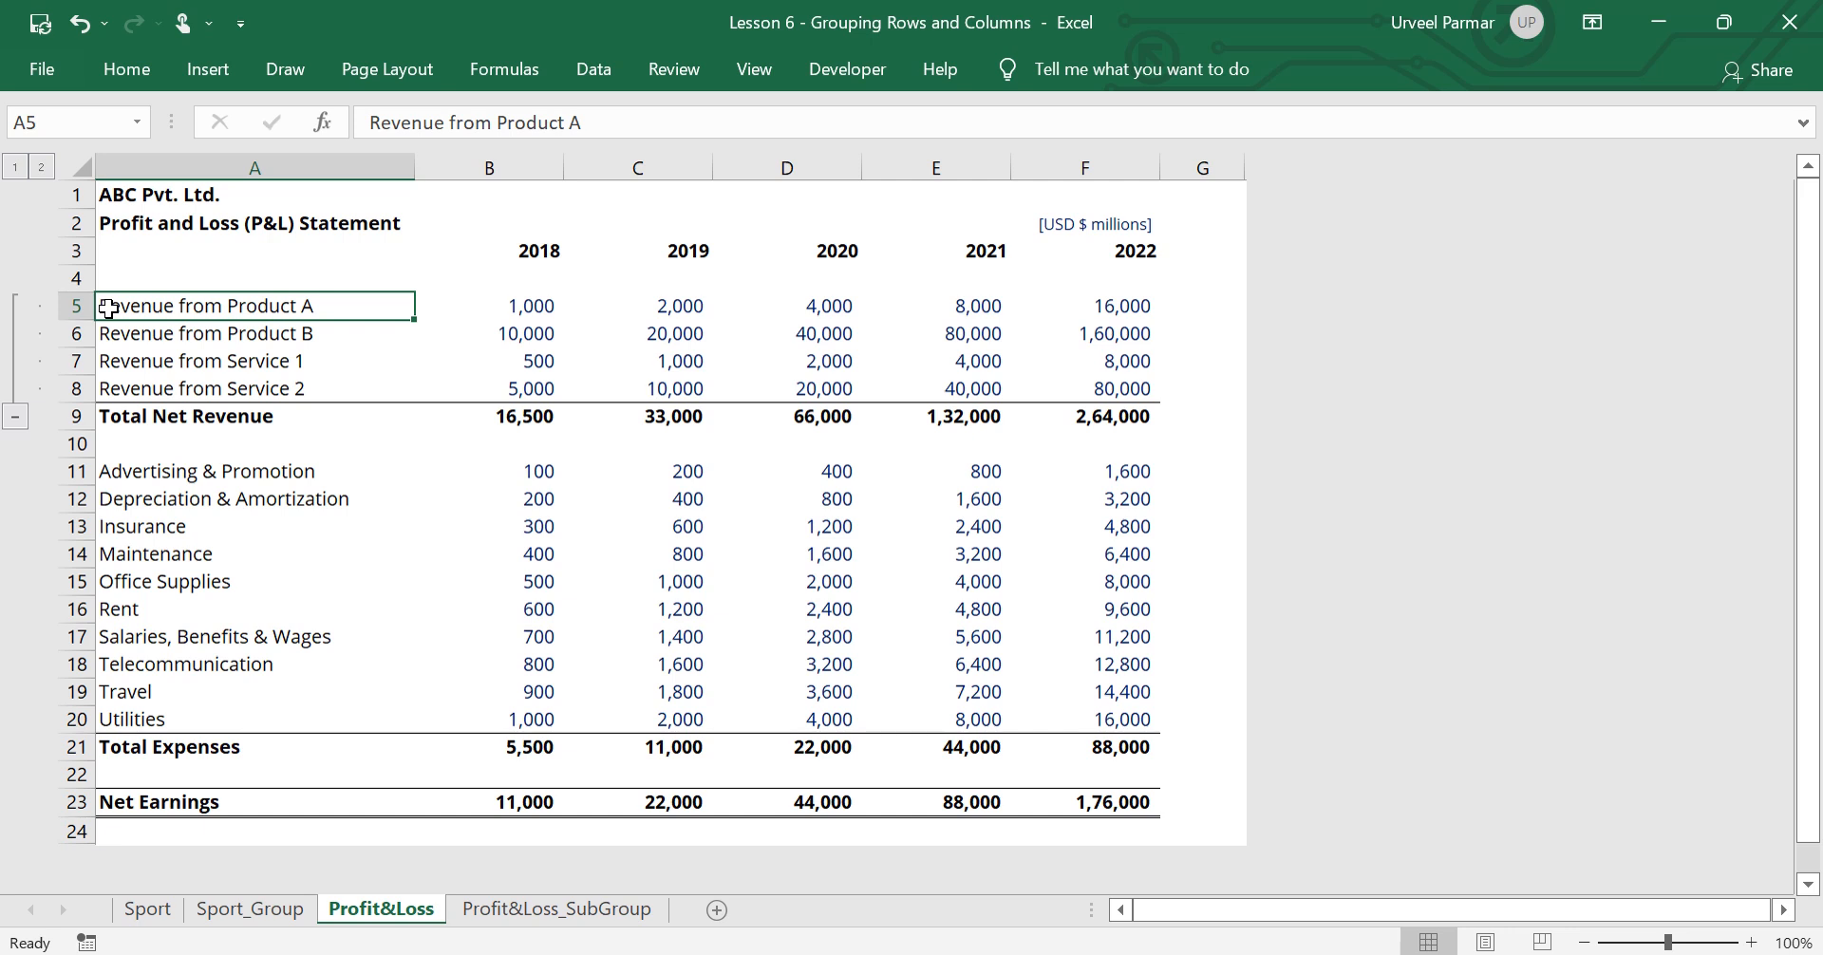
key("alt")
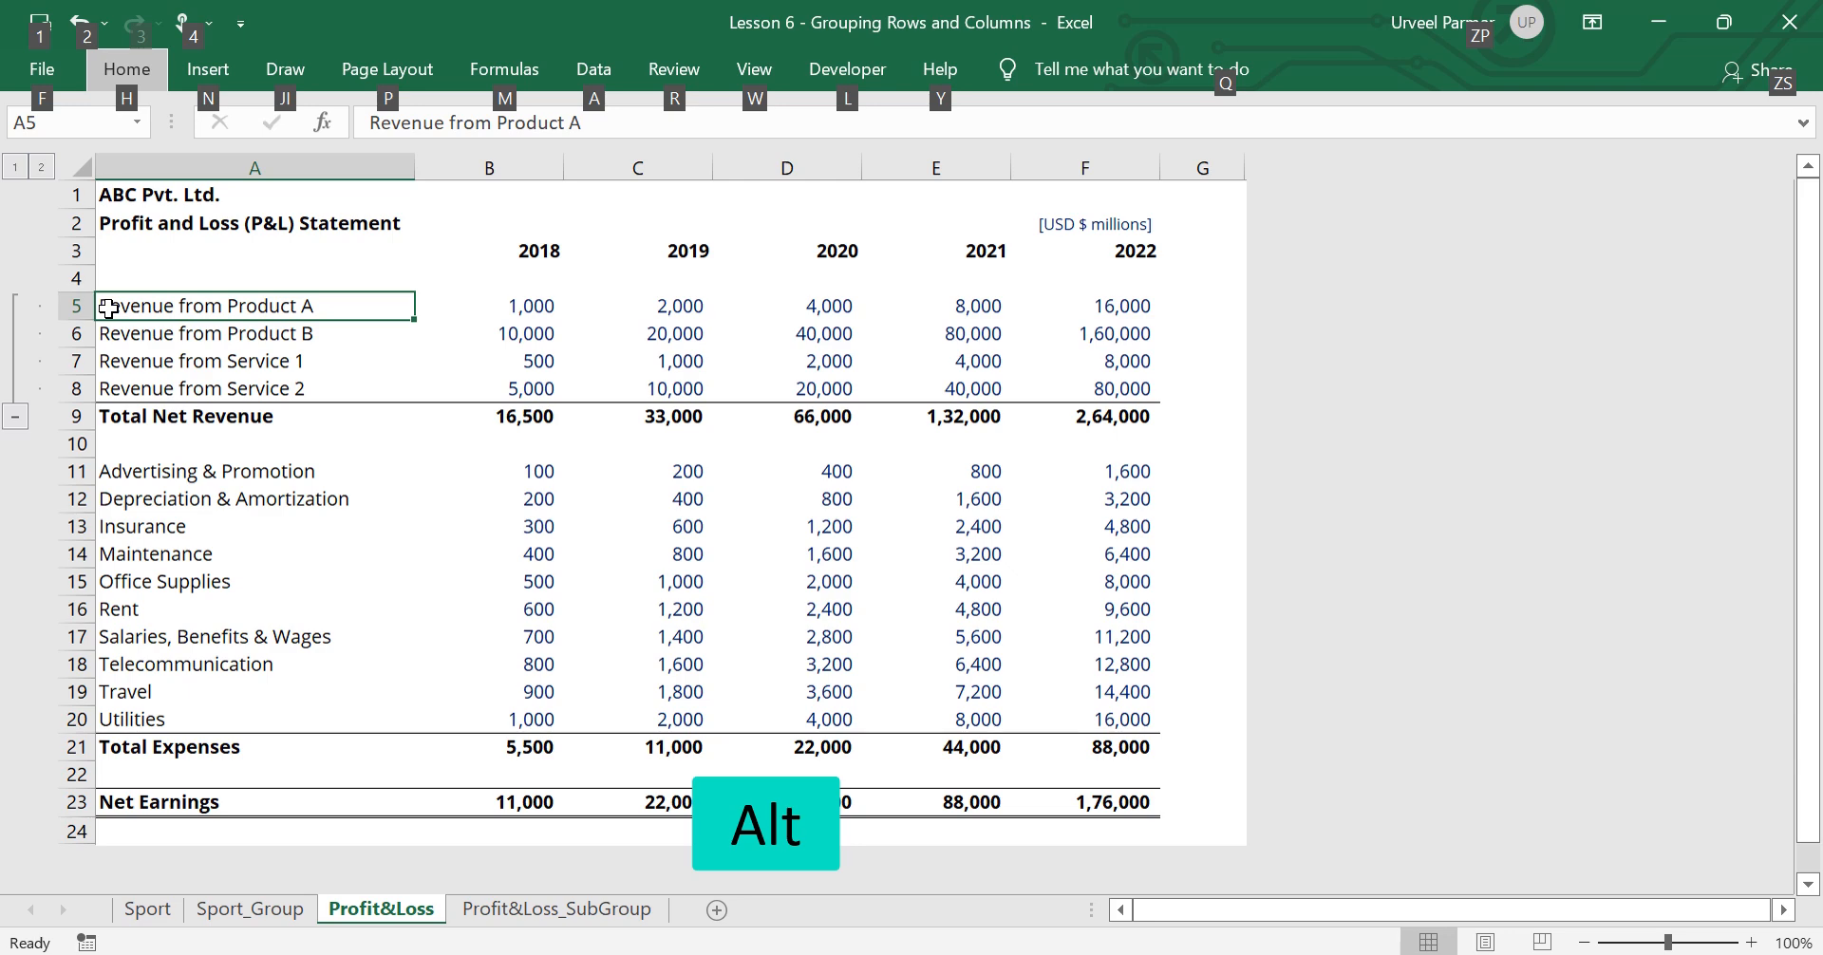
key("a")
key("h")
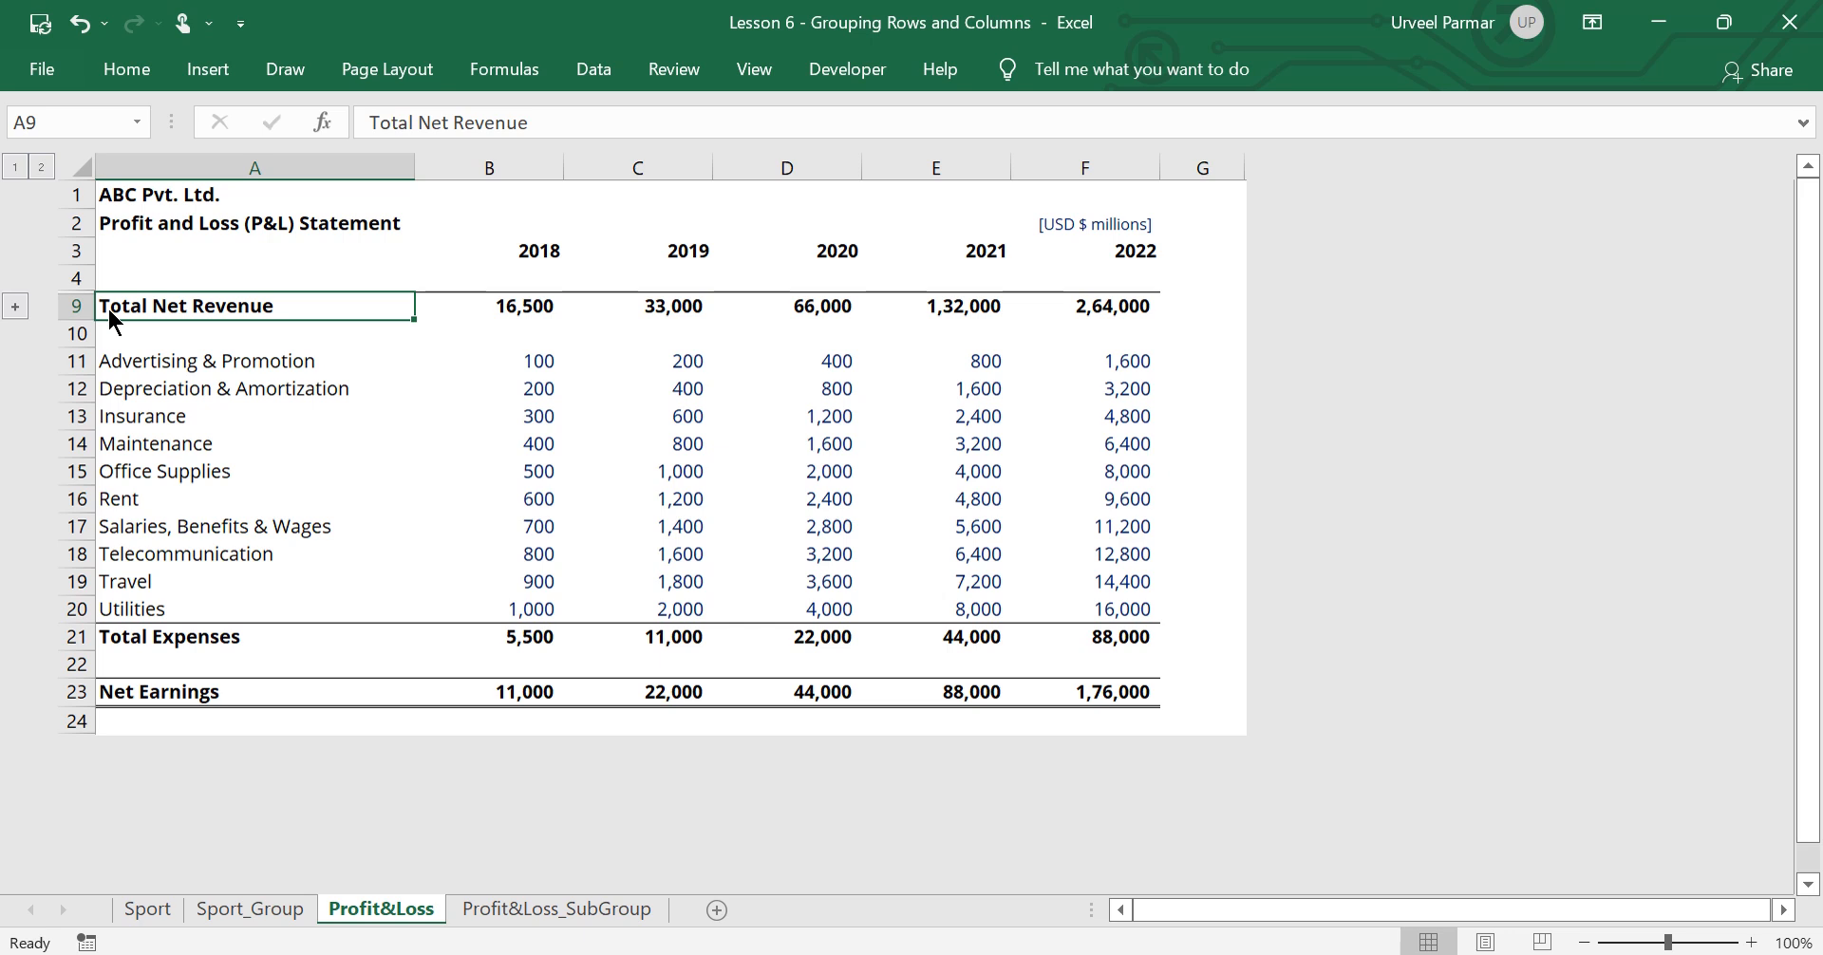
key("alt")
key("a")
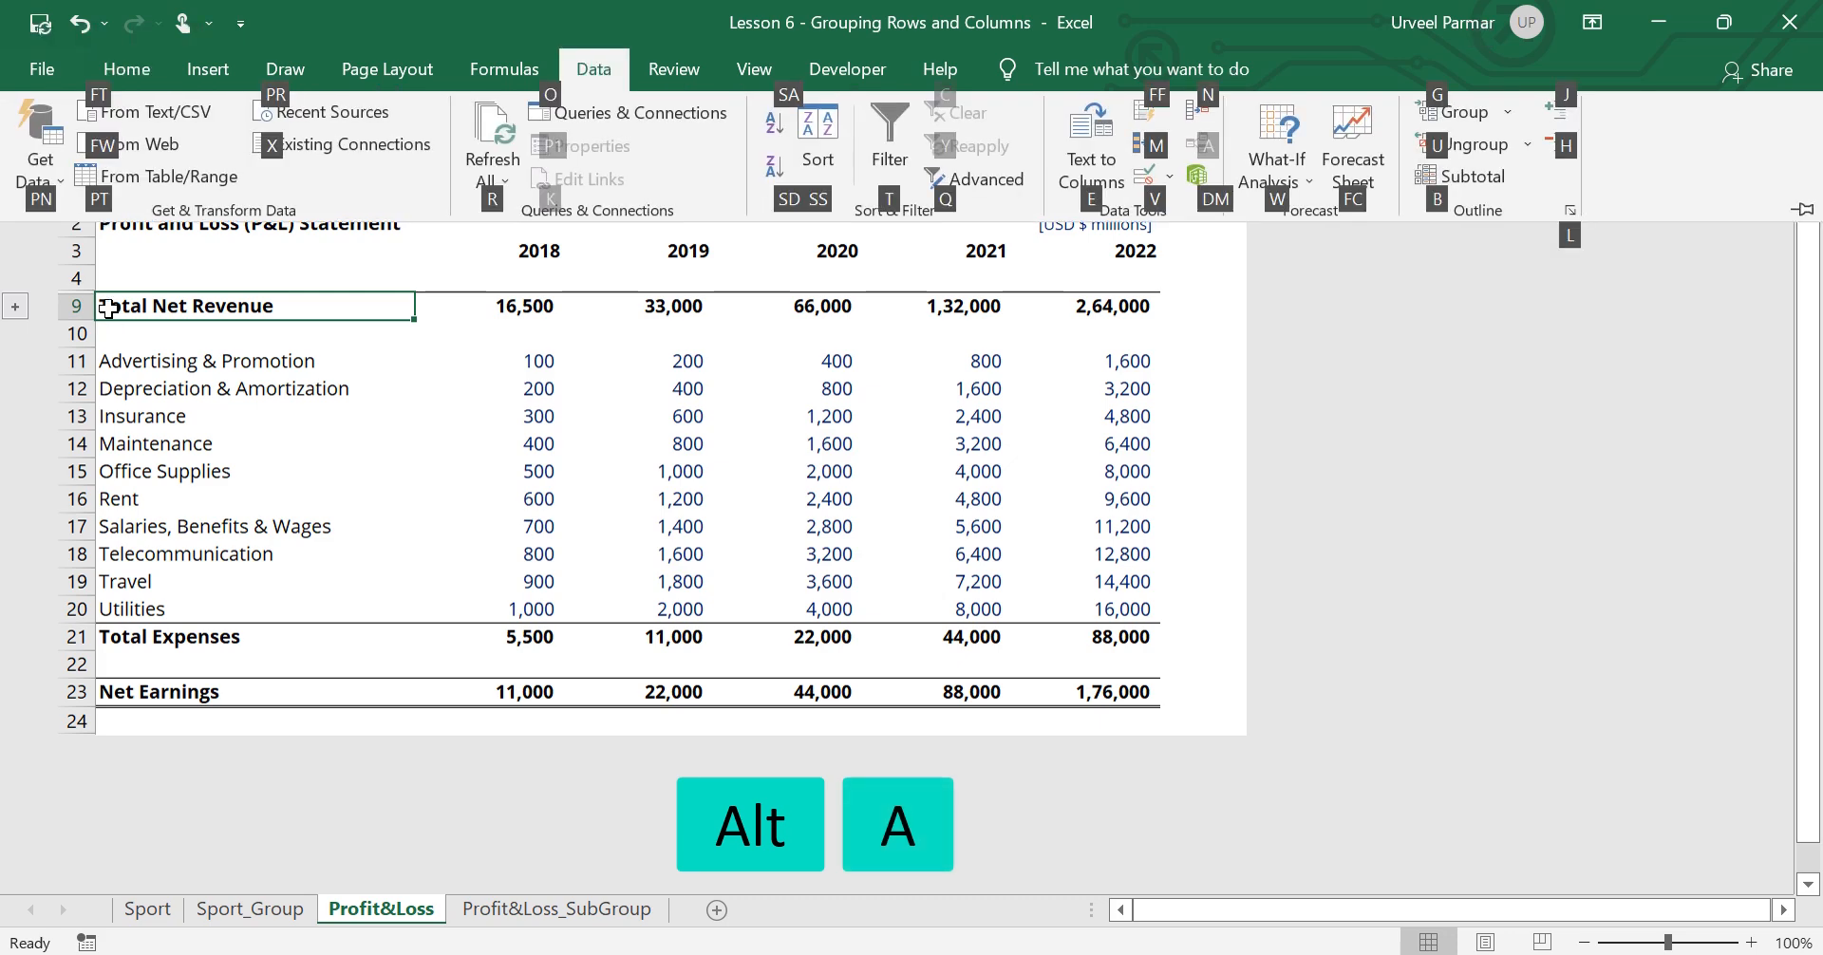
key("j")
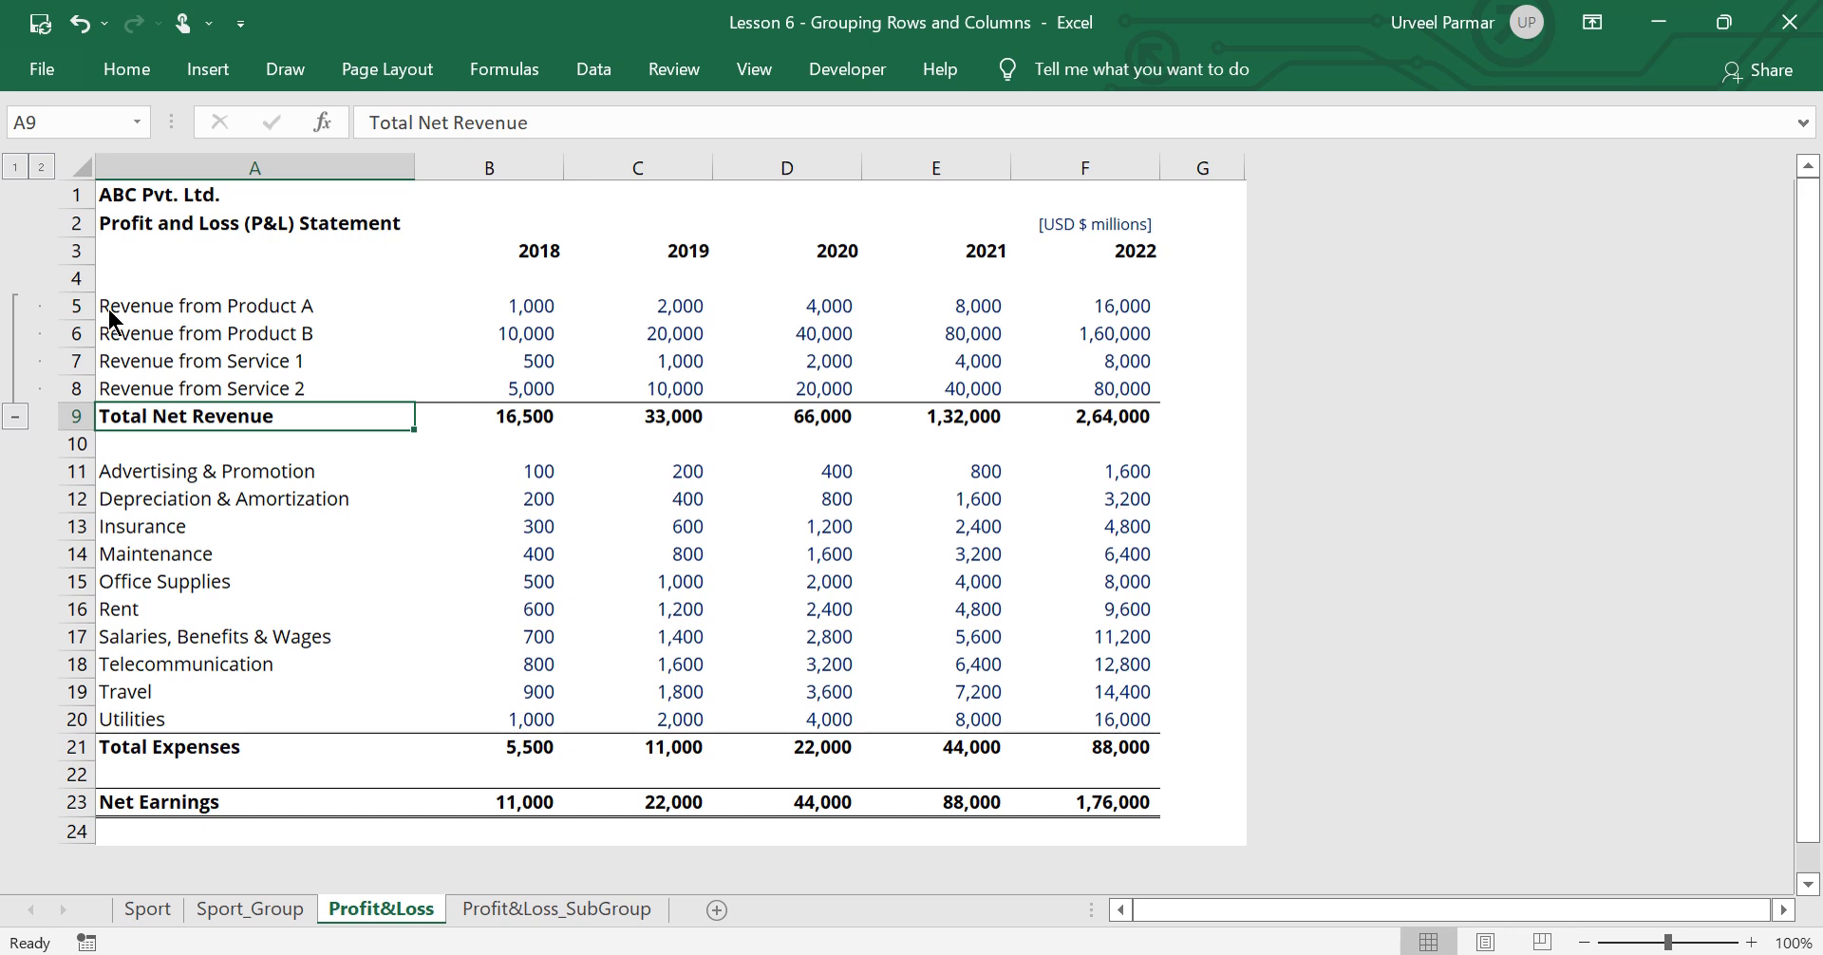
Group columns B to F, covering the years 2018 to 2022
key("Right")
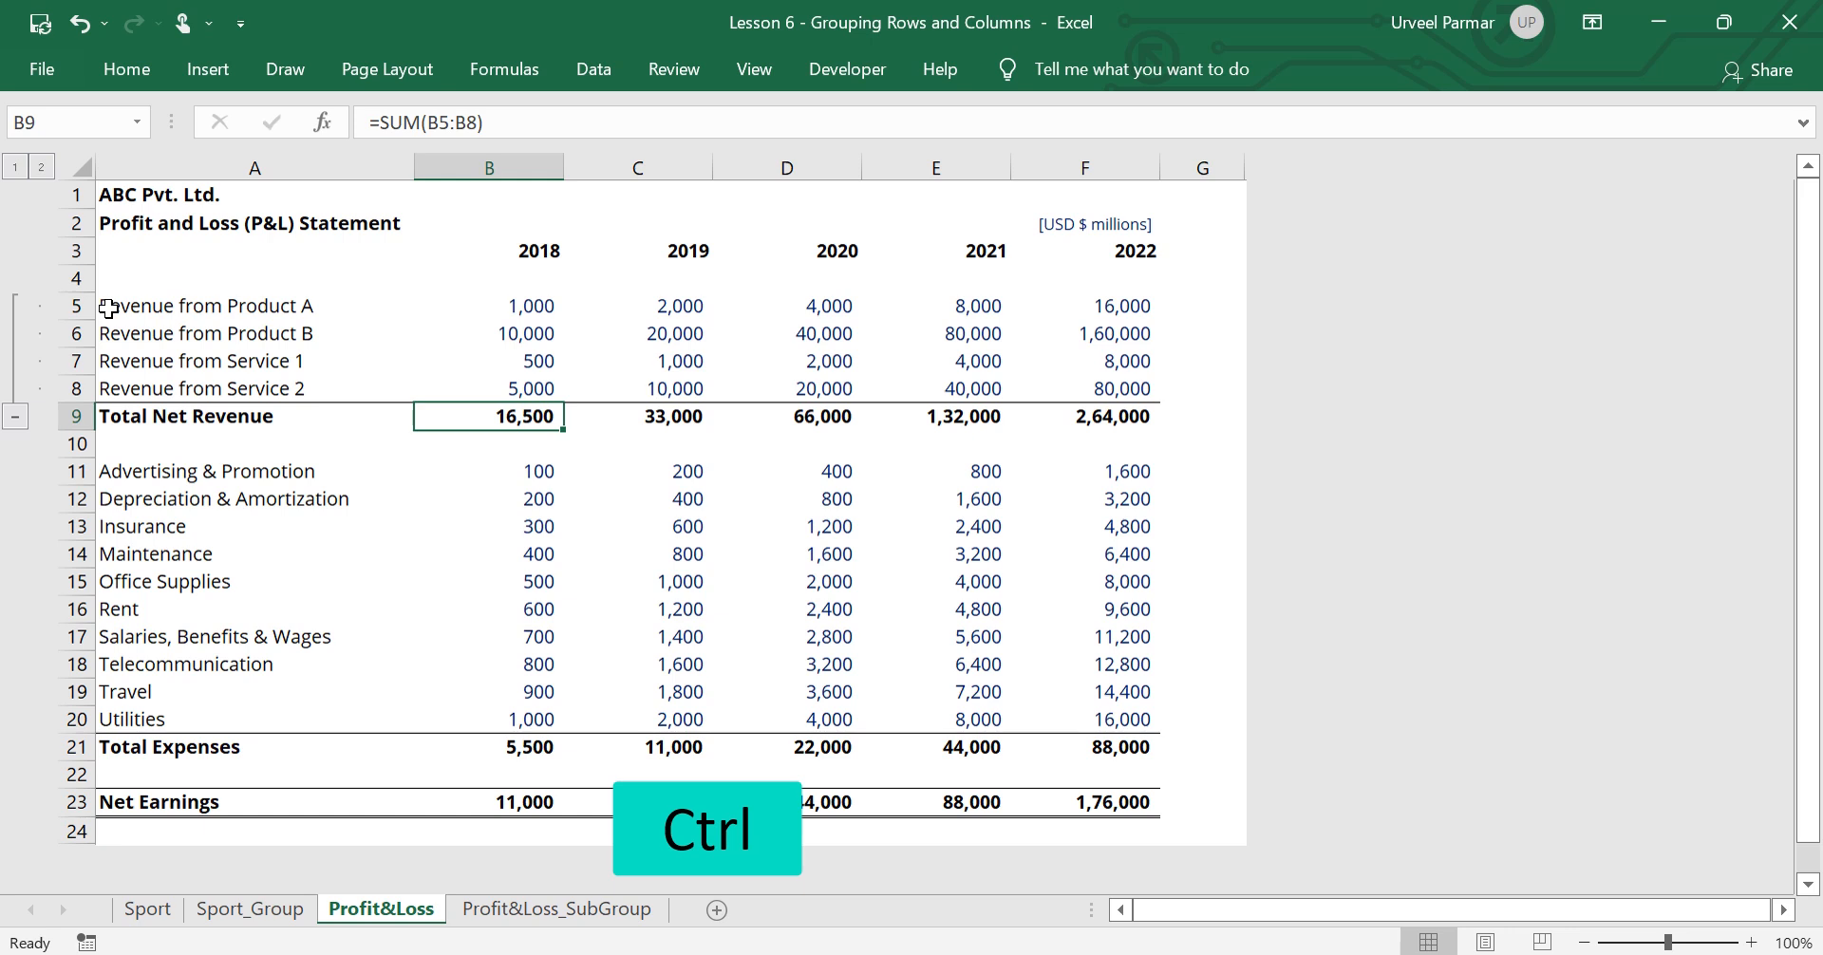
key("ctrl+space")
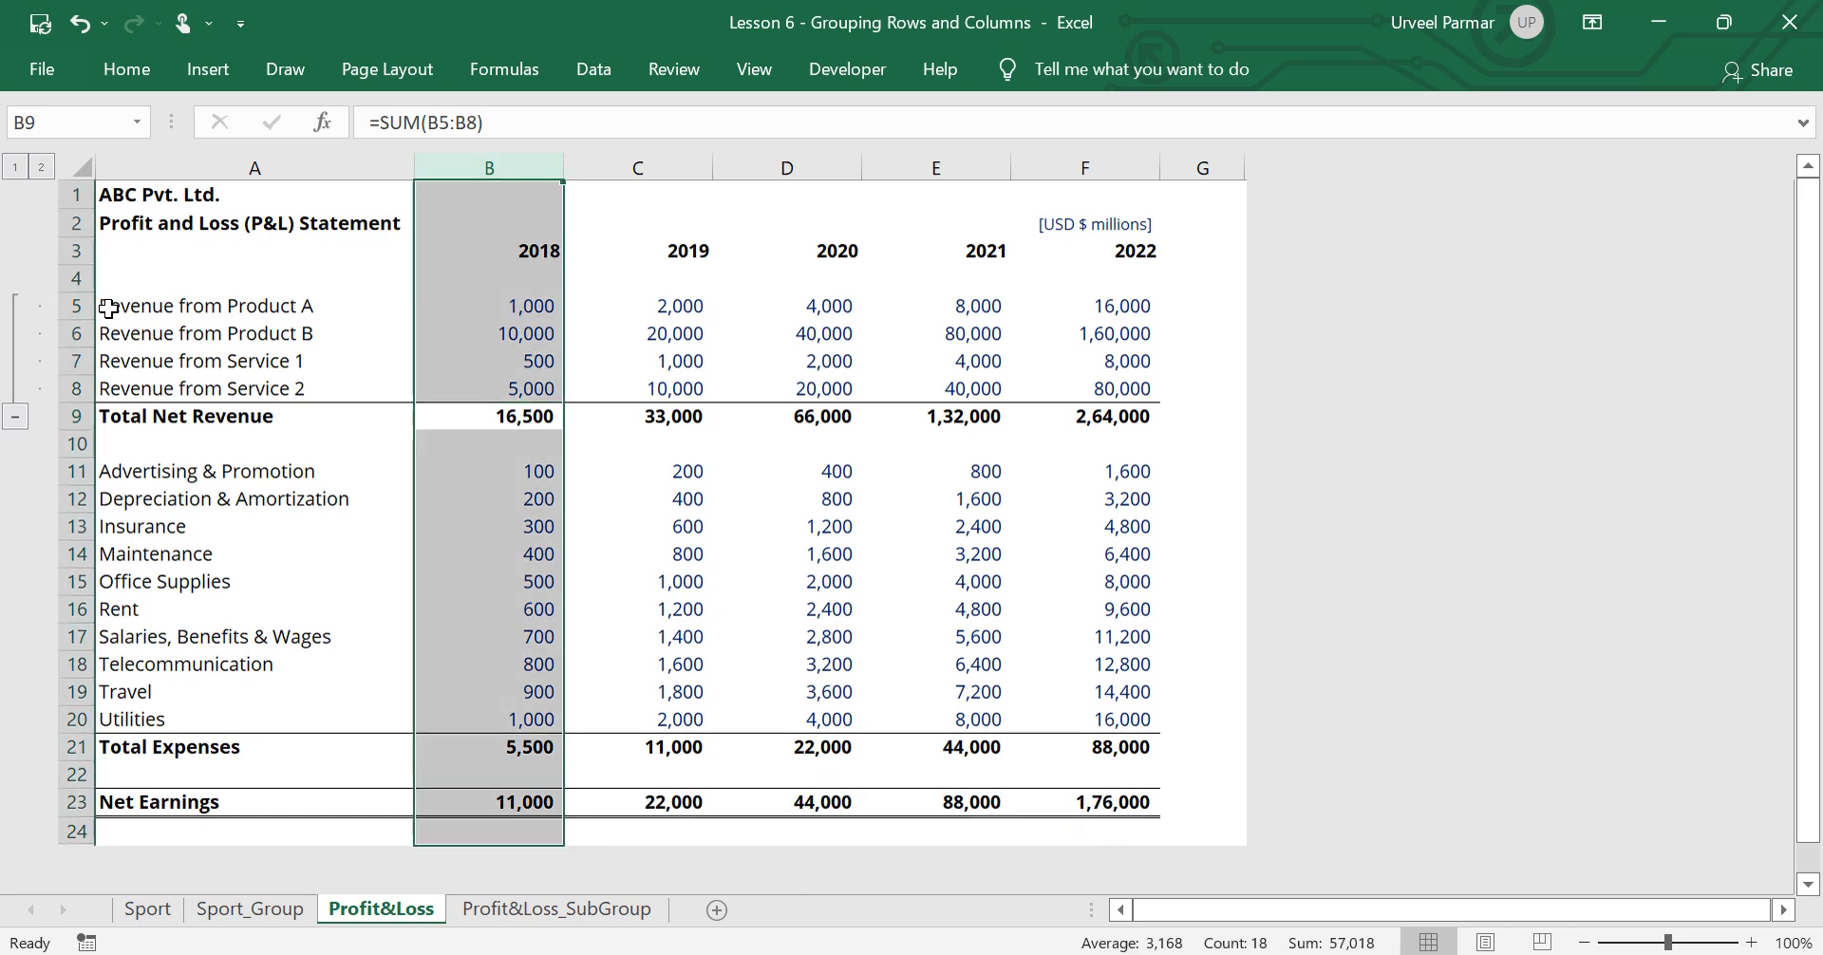
key("shift+Right")
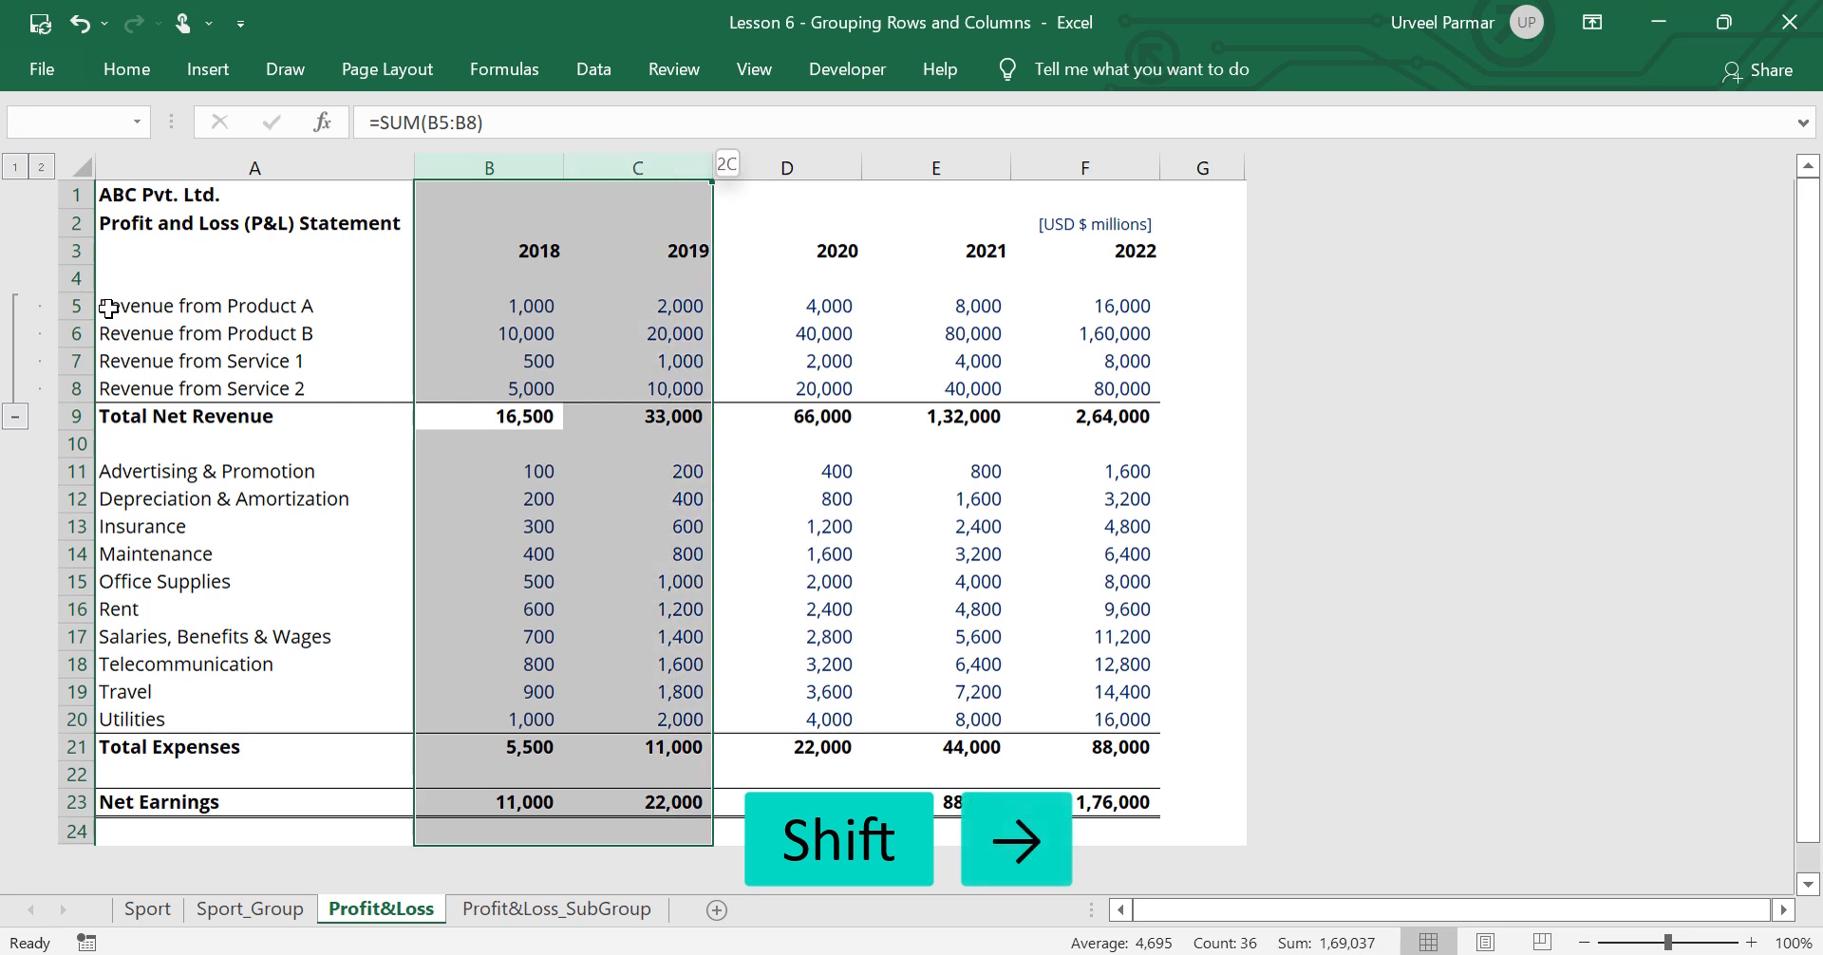
key("shift+Right")
key("shift+Right")
key("shift+Right")
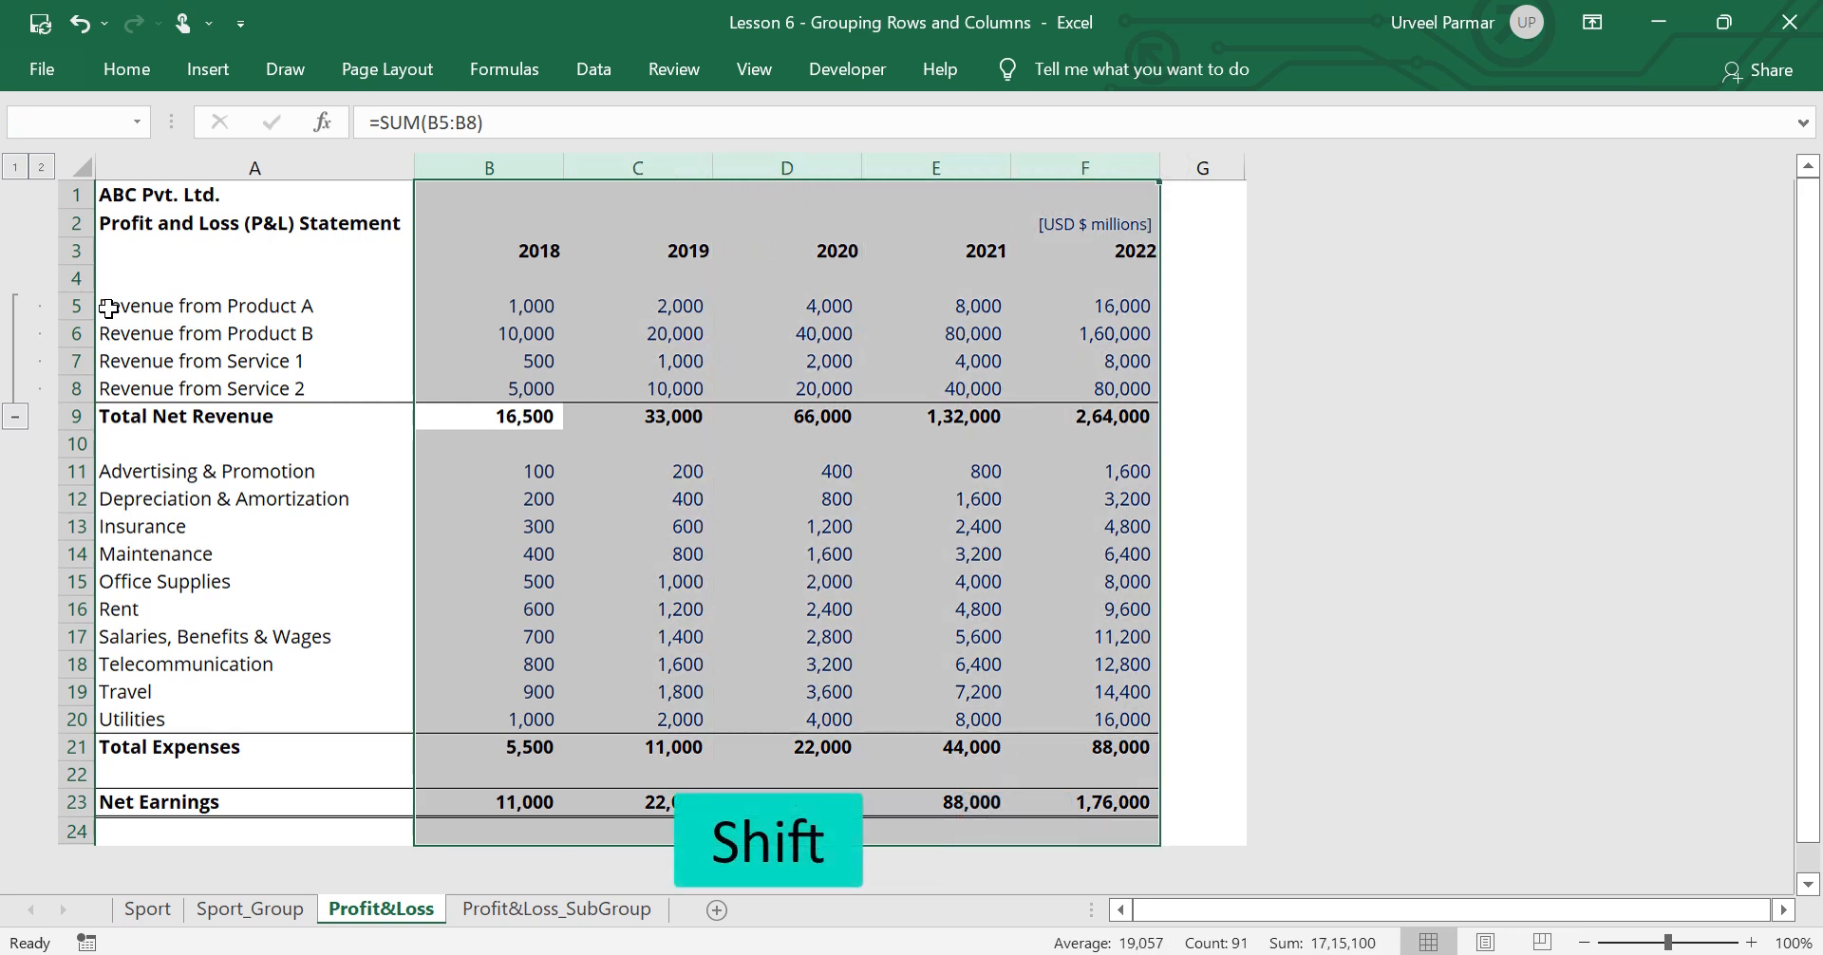
key("shift+alt+Right")
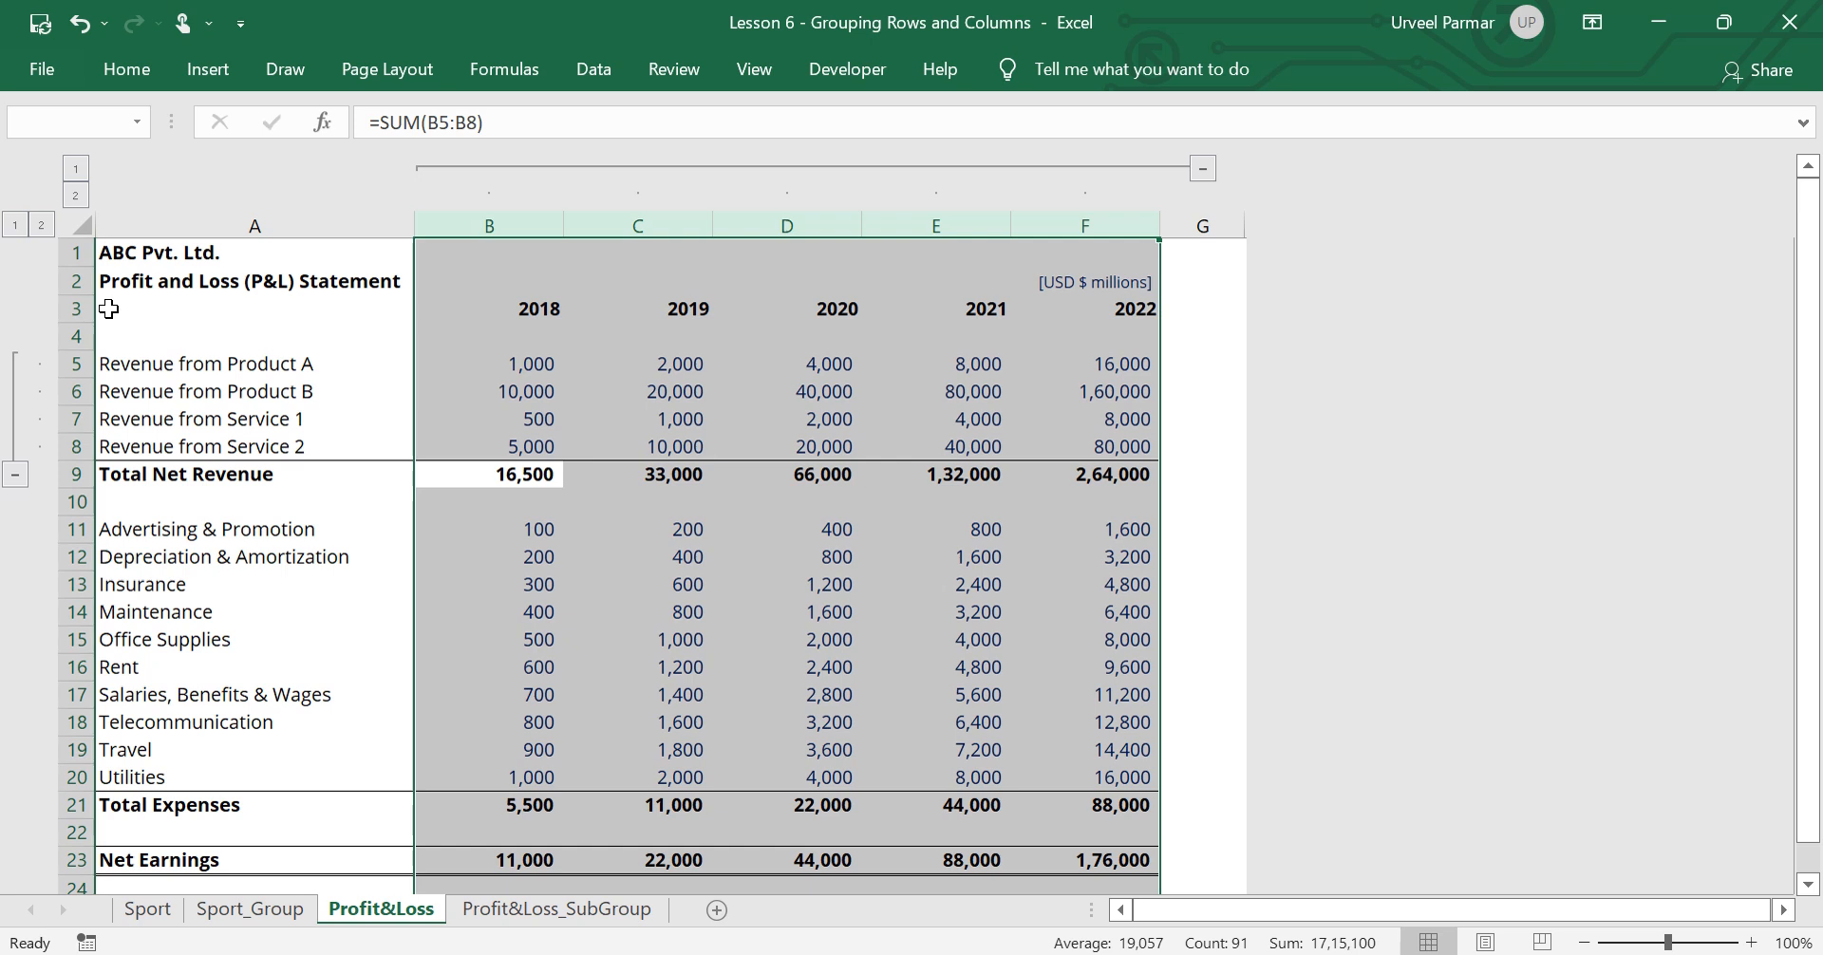
Hide the detail of the grouped year columns B to F and show it again
key("alt")
key("a")
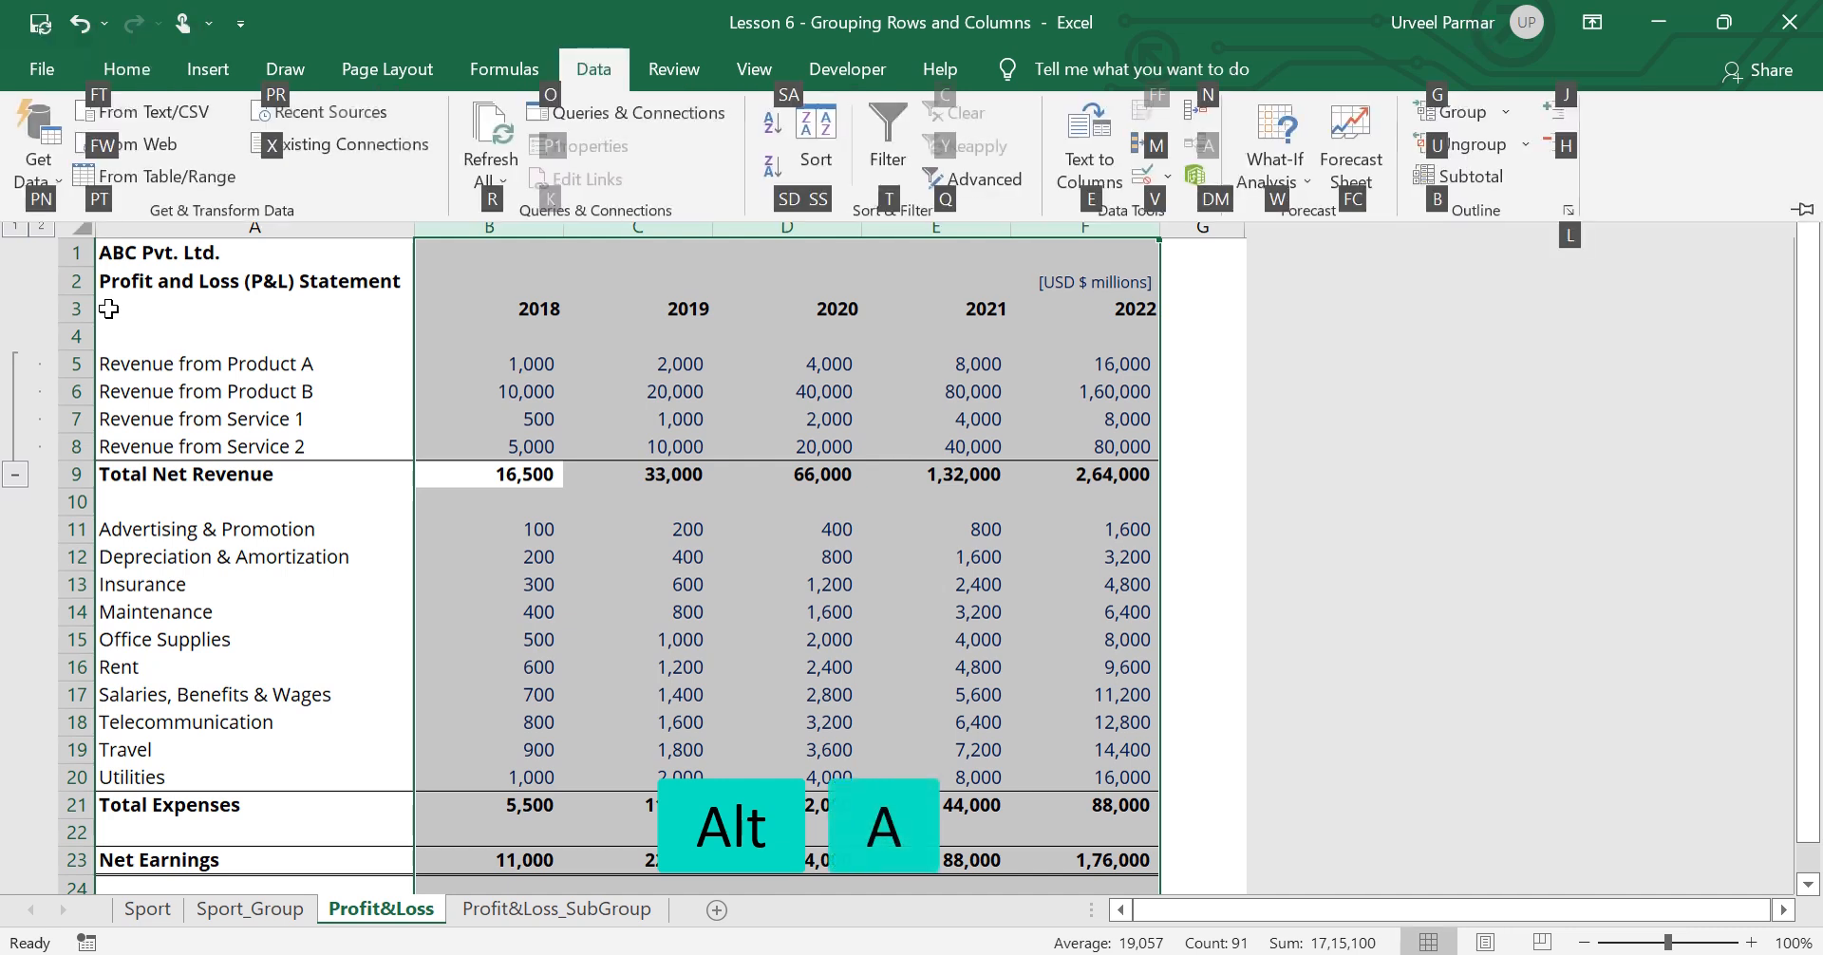
key("h")
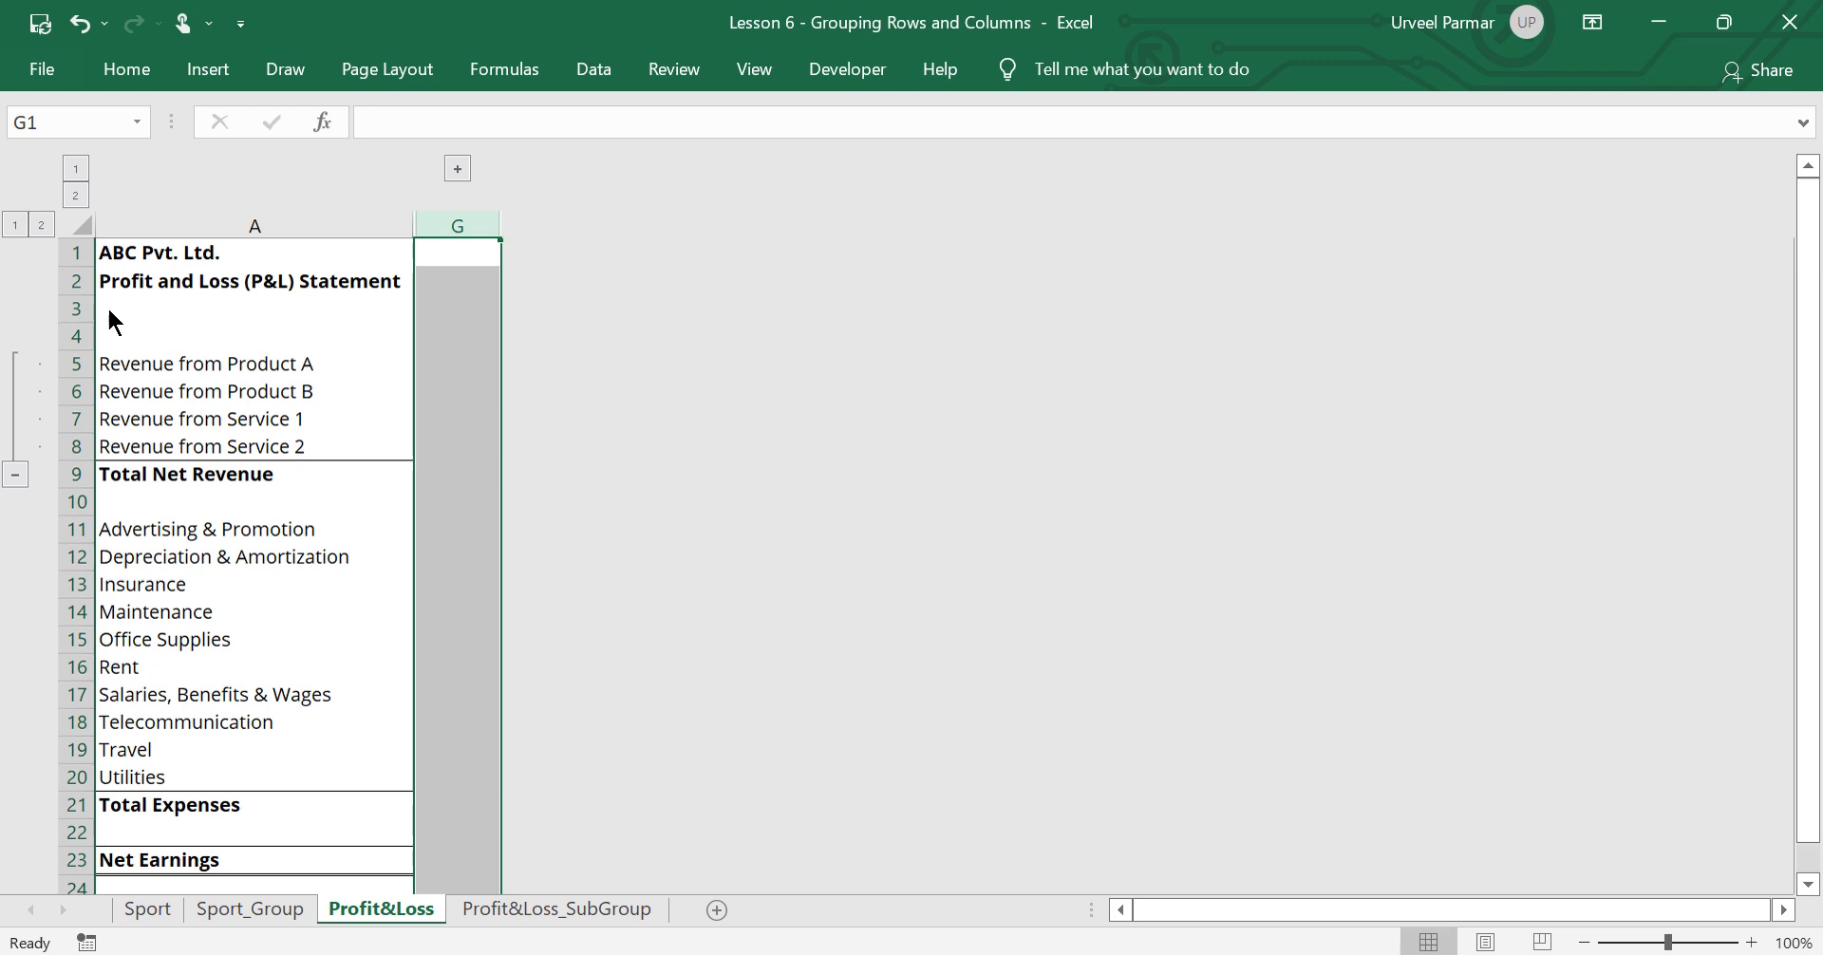
key("alt")
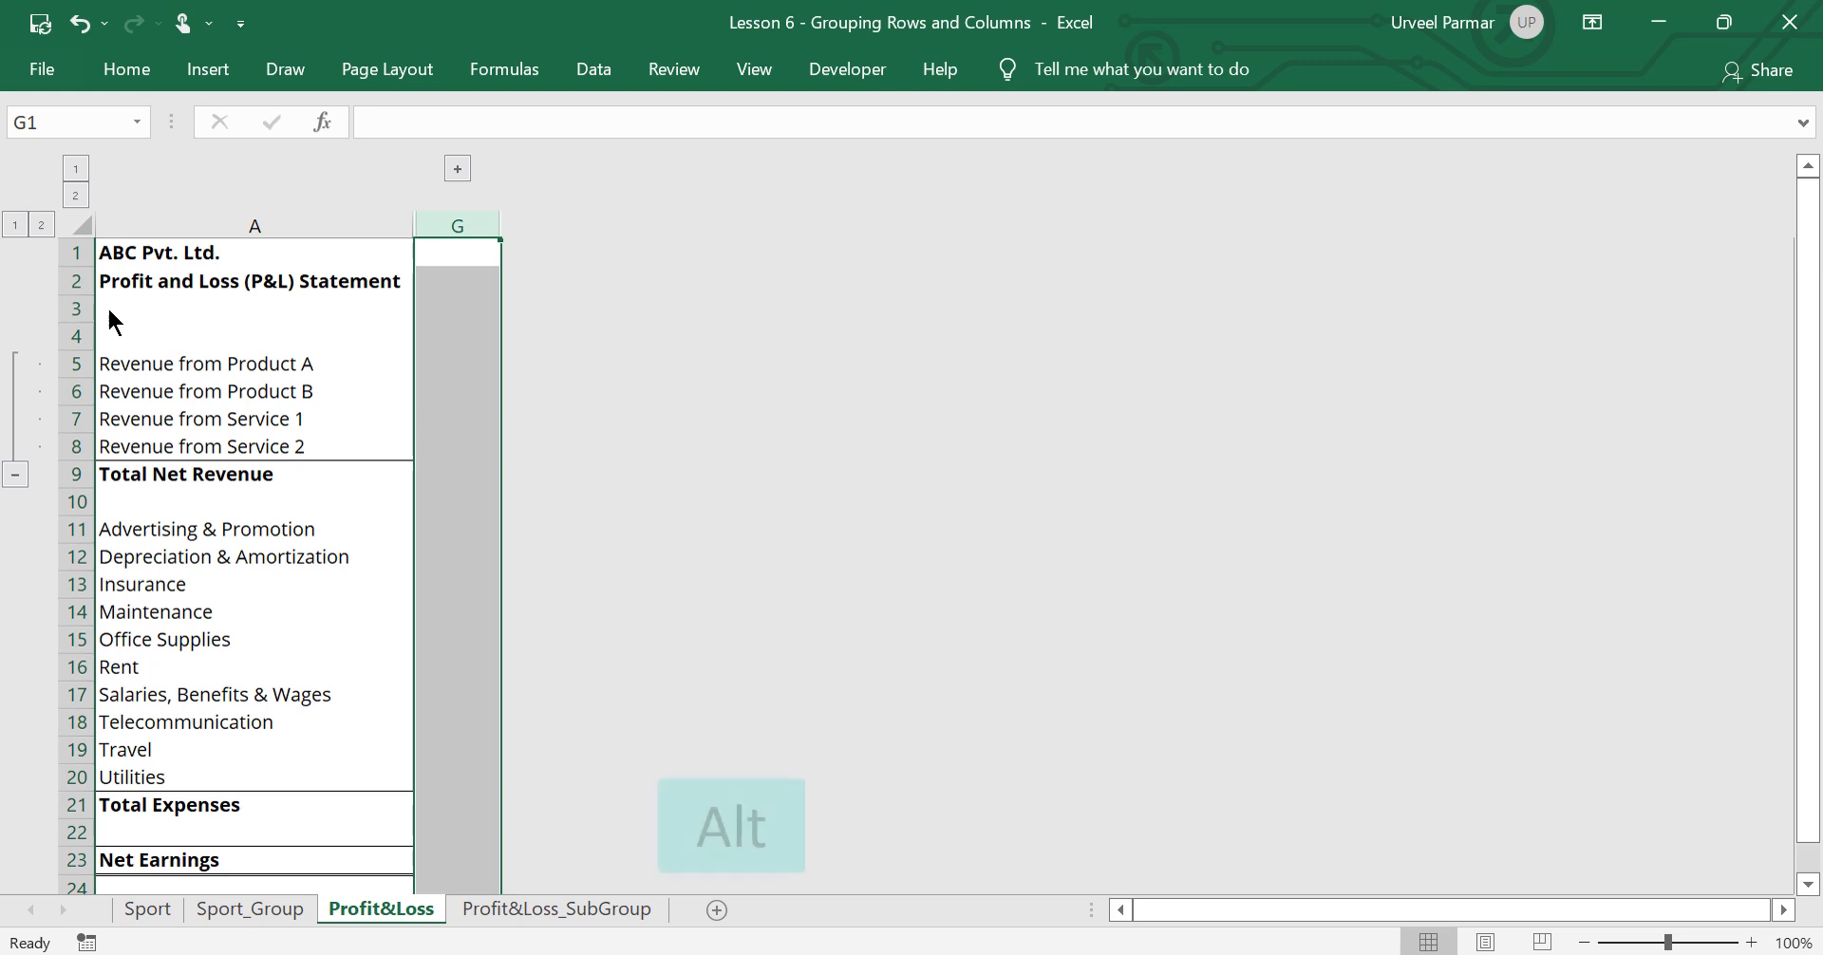
key("a")
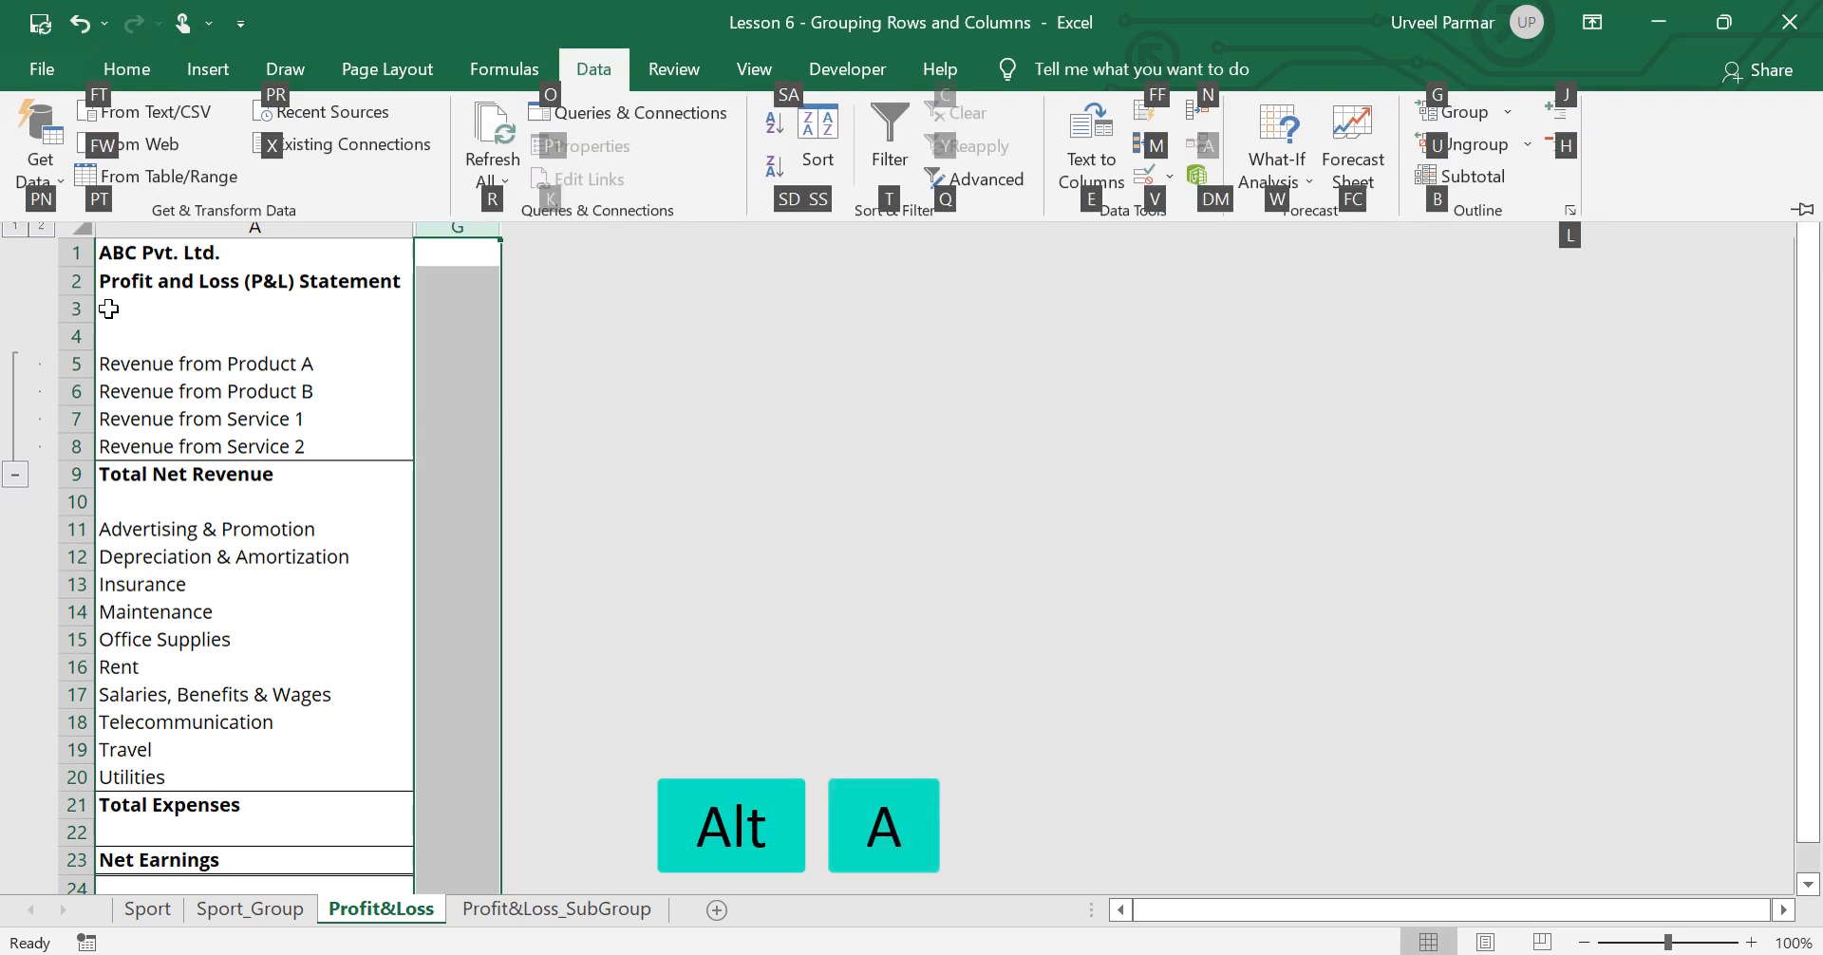
key("j")
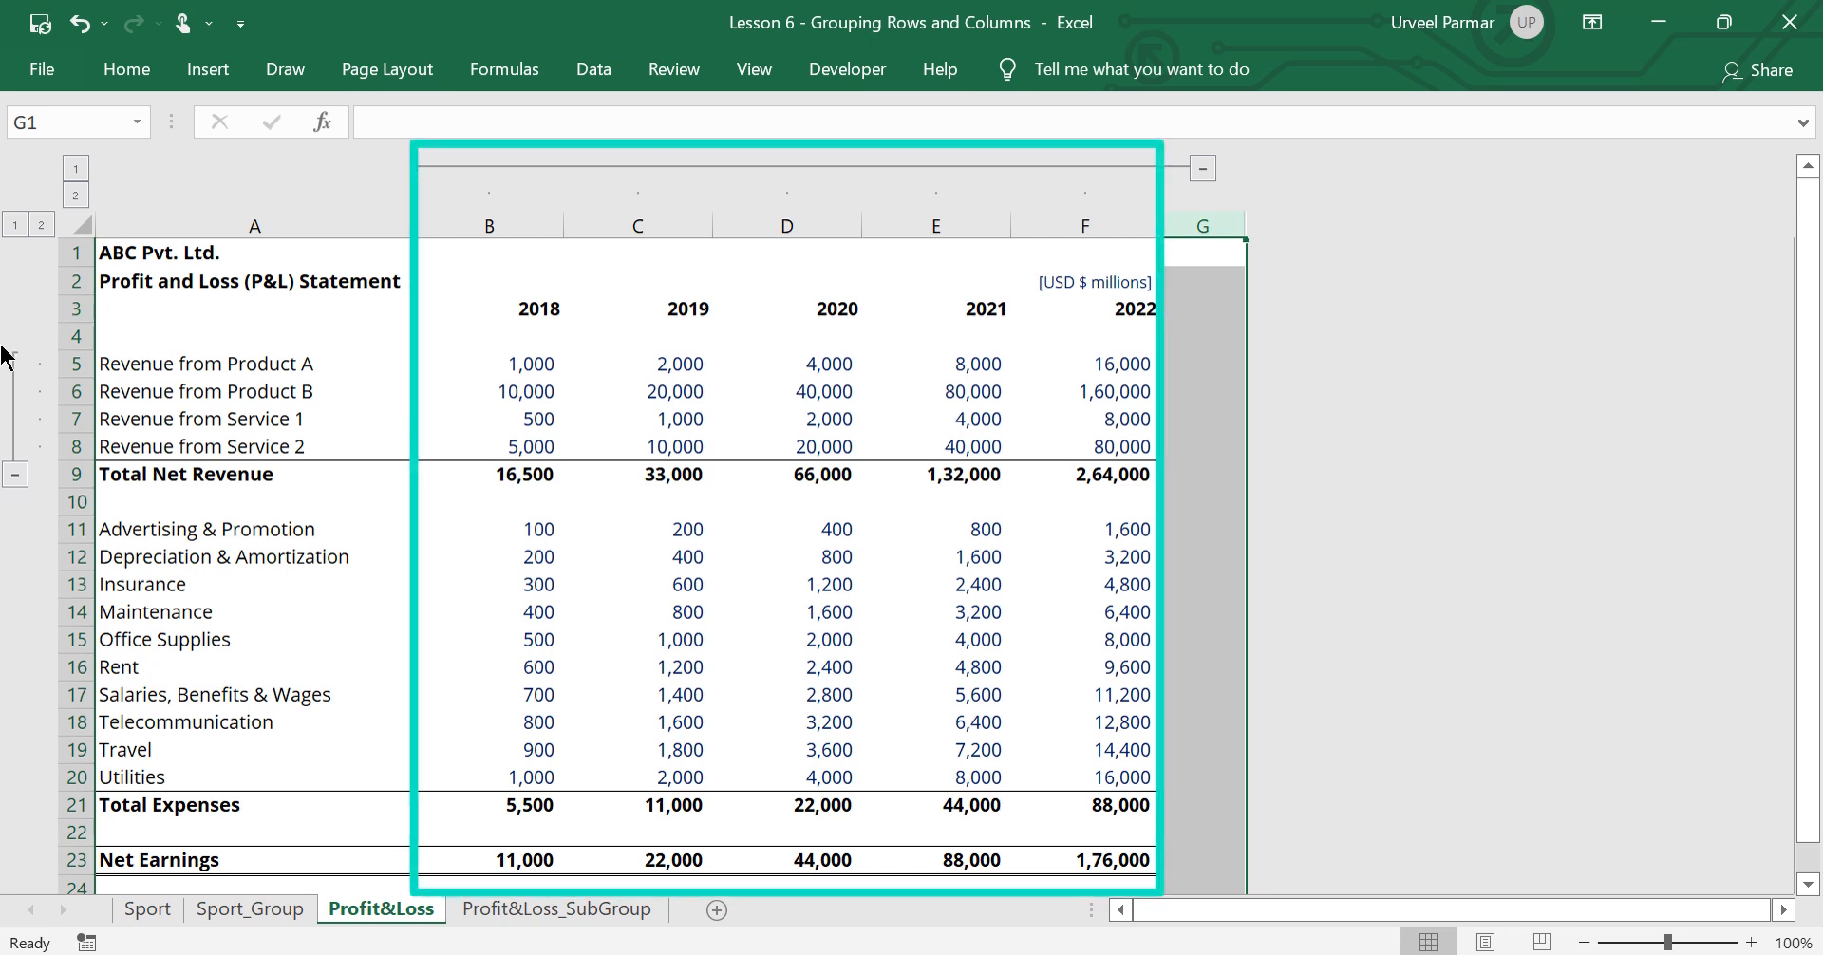
Try the Show Detail command from the ungrouped Depreciation & Amortization cell A12
left_click(251, 569)
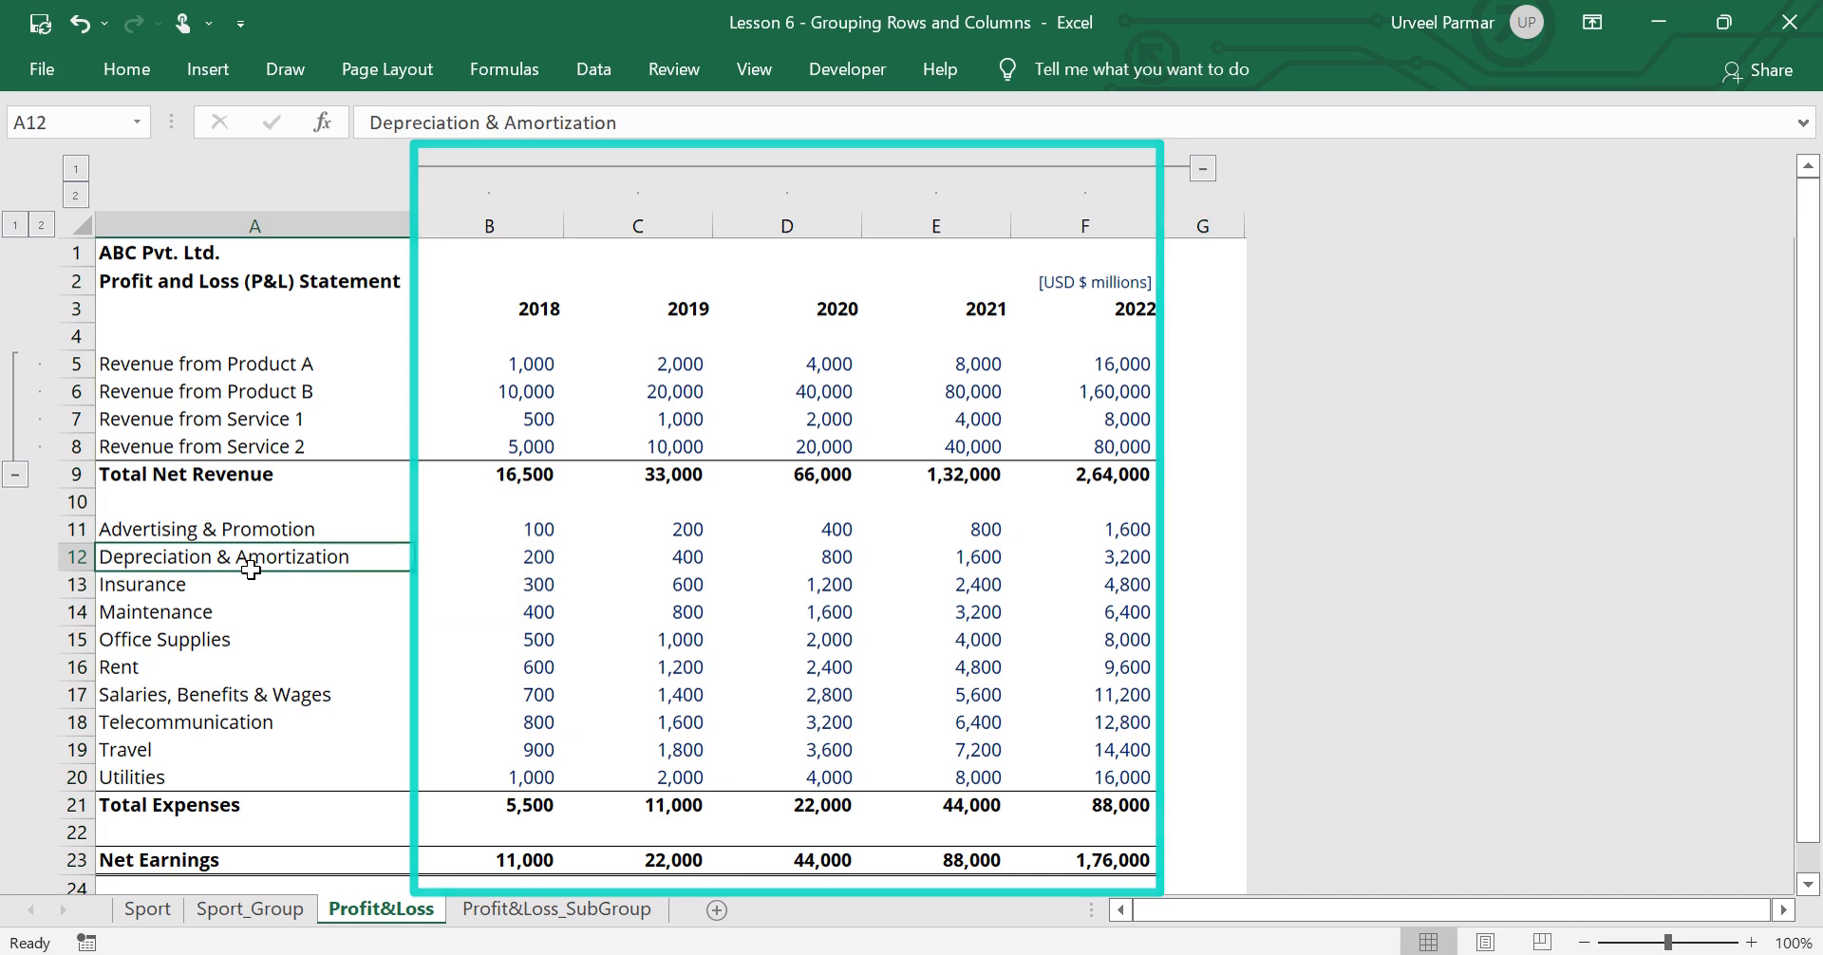
key("alt")
key("a")
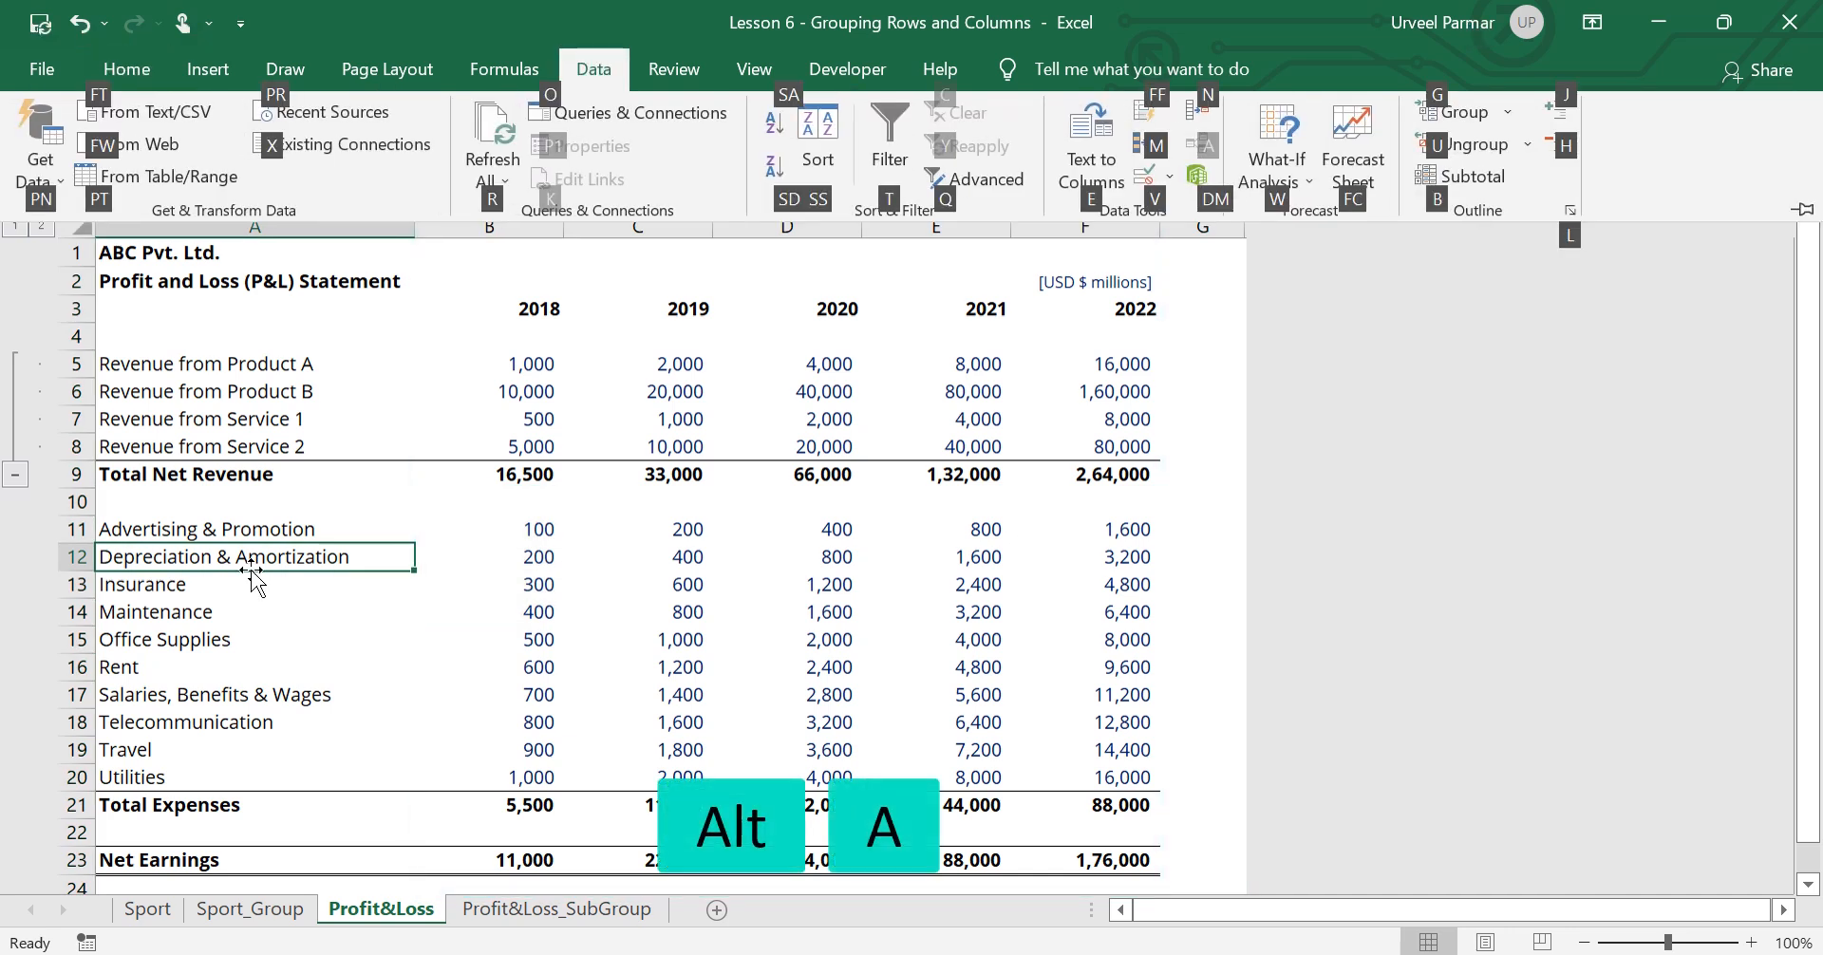
key("j")
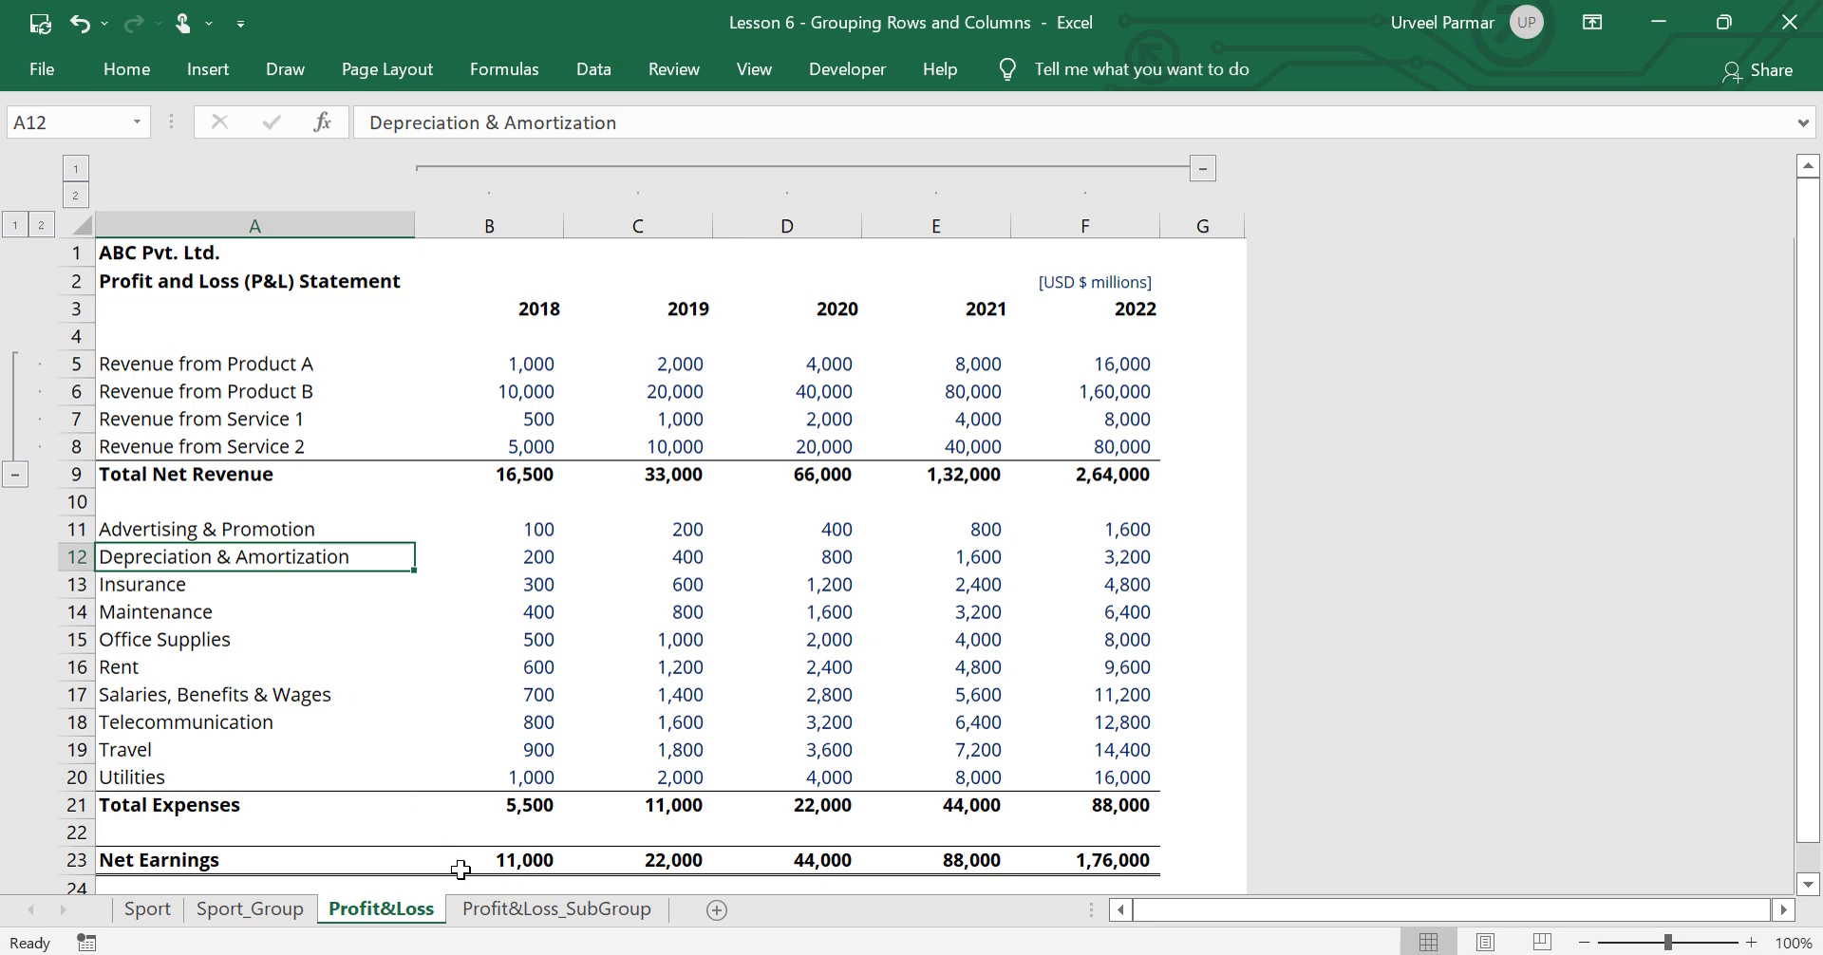
On the Profit&Loss_SubGroup sheet, group product revenue rows 5 to 7 as a subgroup within the existing revenue group
left_click(495, 917)
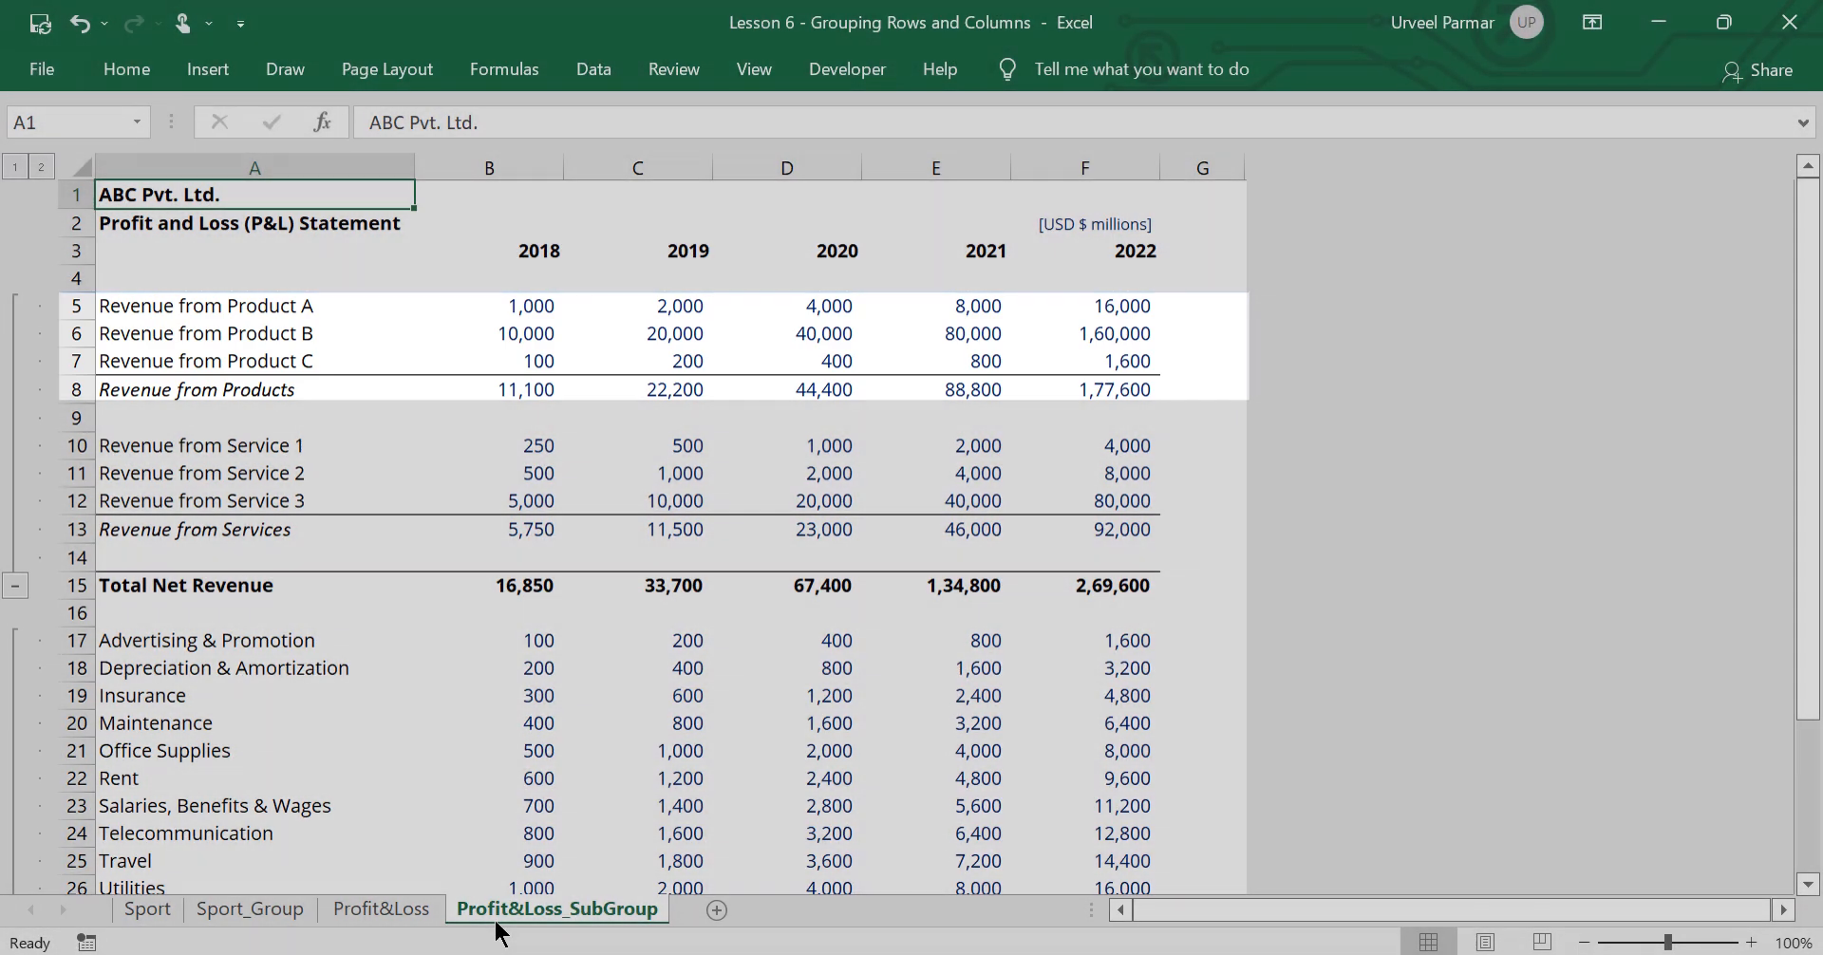
key("Down")
key("Down")
key("Down")
key("Down")
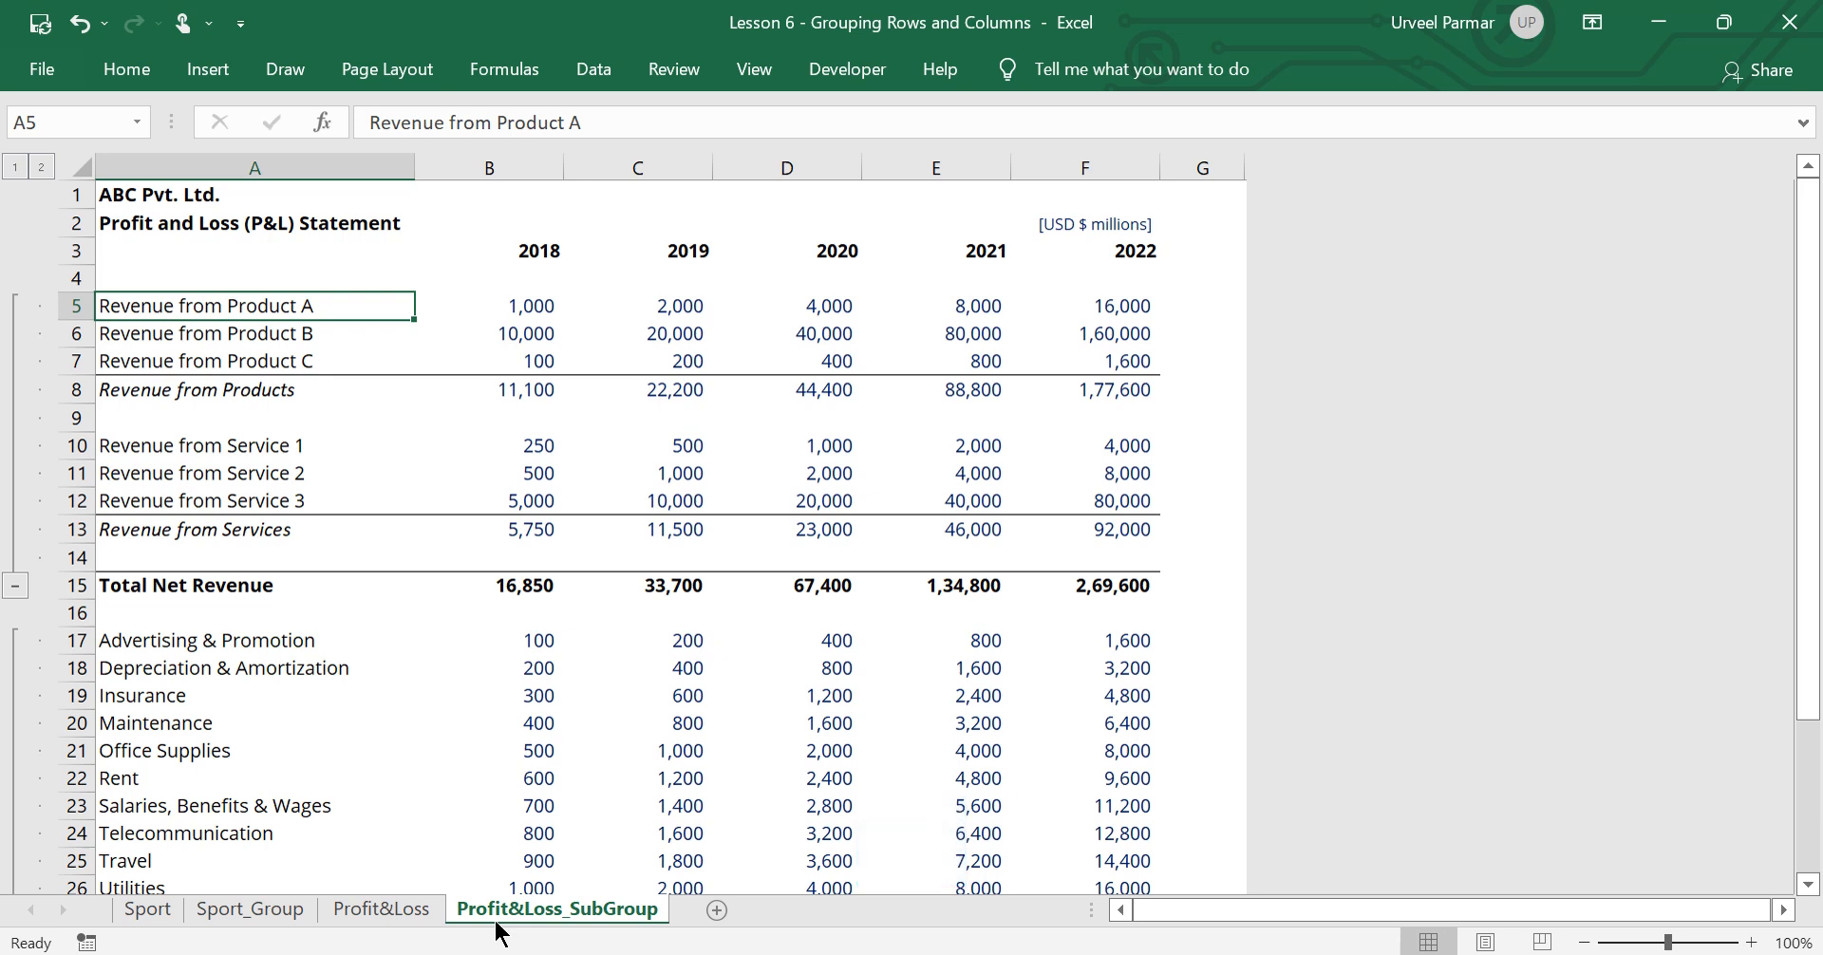
key("shift+space")
key("shift+Down")
key("shift+Down")
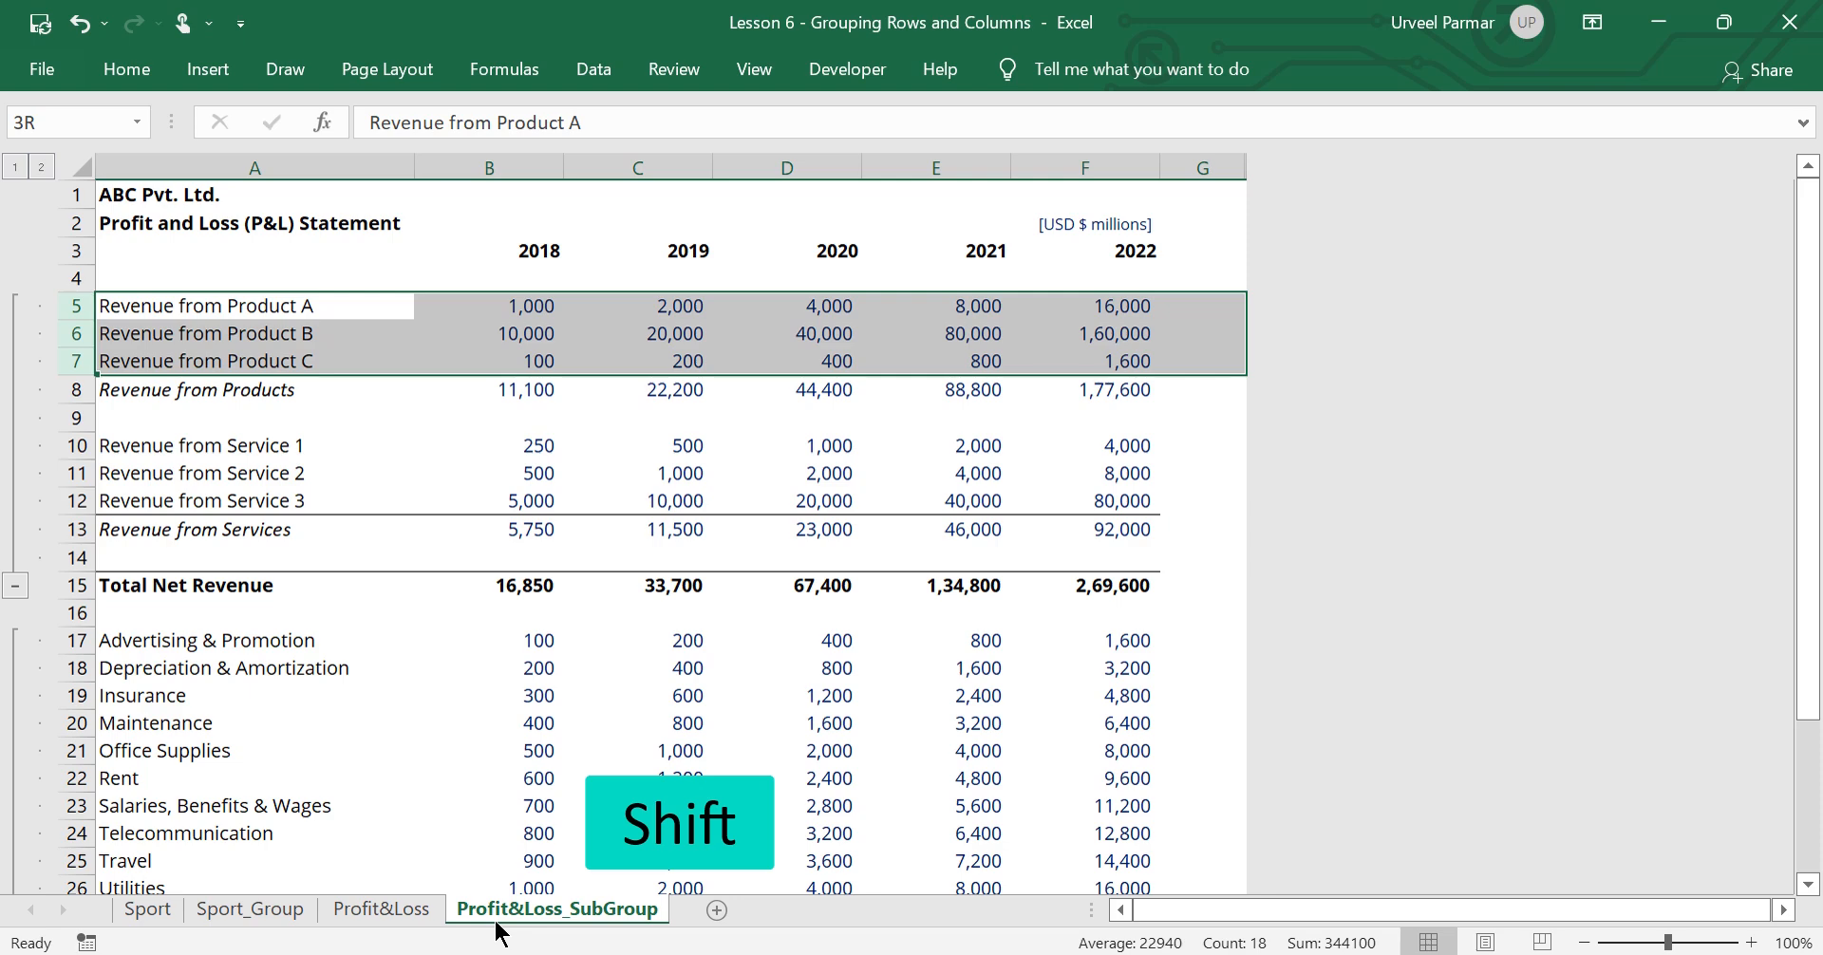
key("shift+alt+Right")
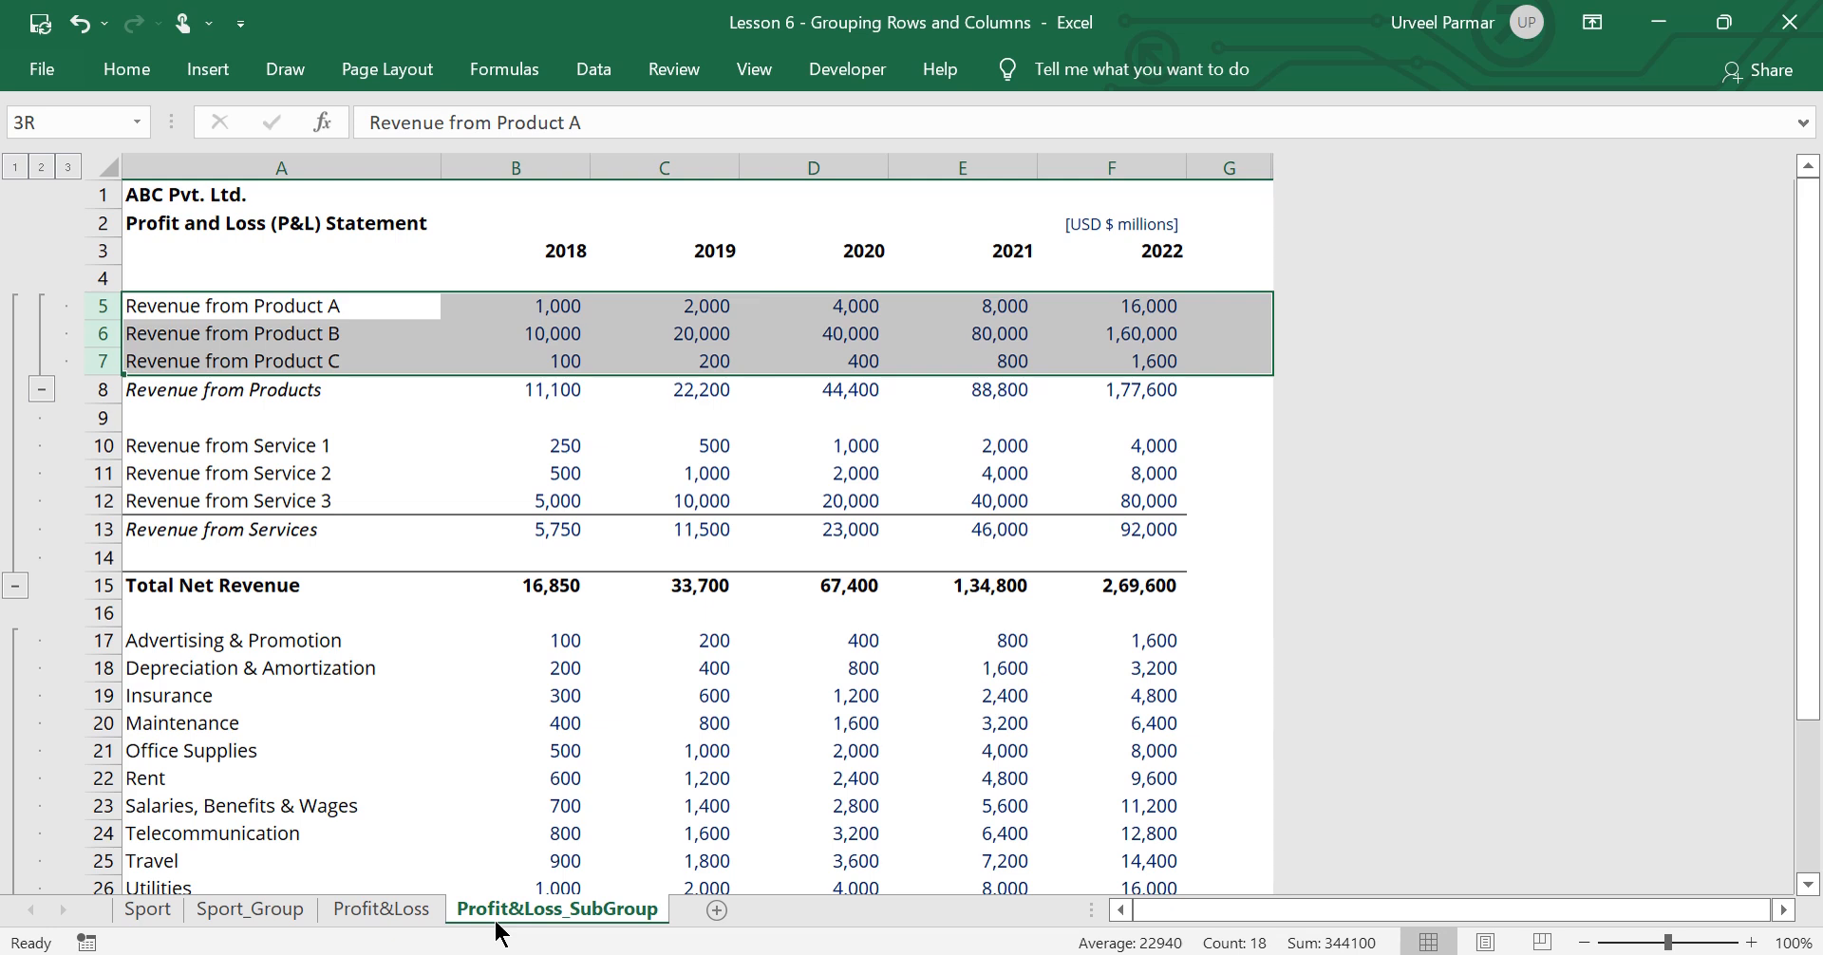
Group service revenue rows 10 to 12 as a second subgroup within the existing revenue group
key("Down")
key("Down")
key("Down")
key("Down")
key("Down")
key("shift+space")
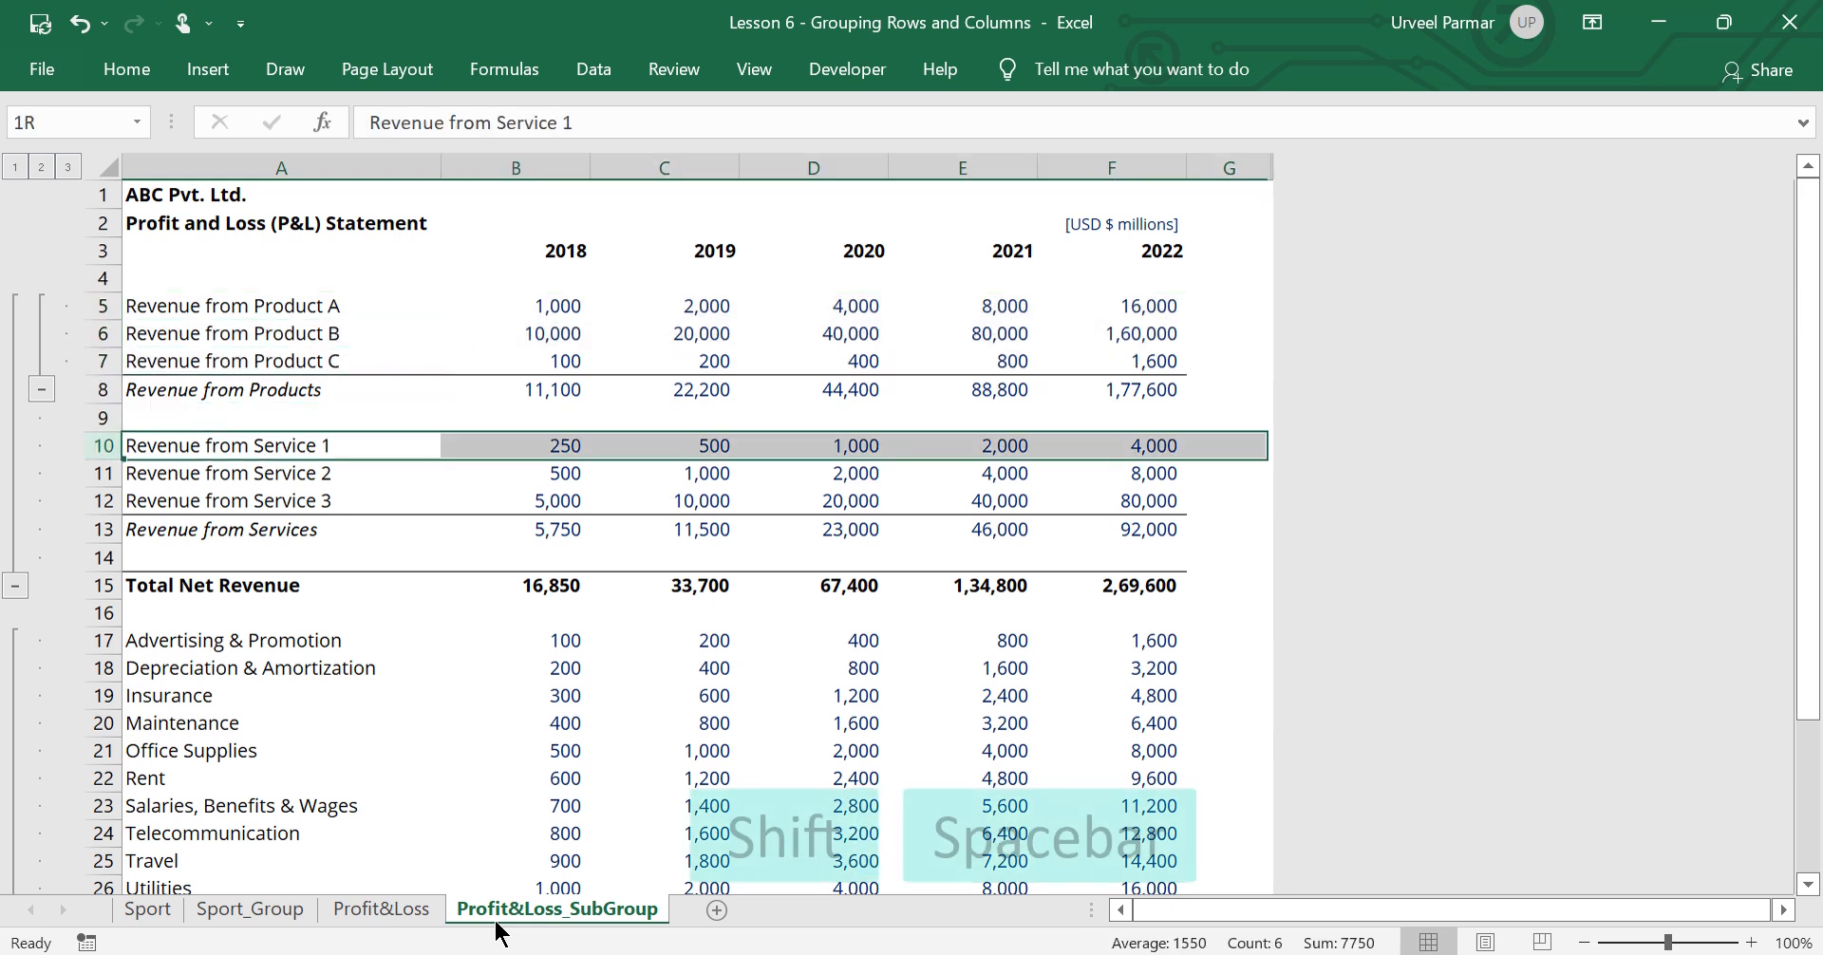
key("shift+Down")
key("shift+Down")
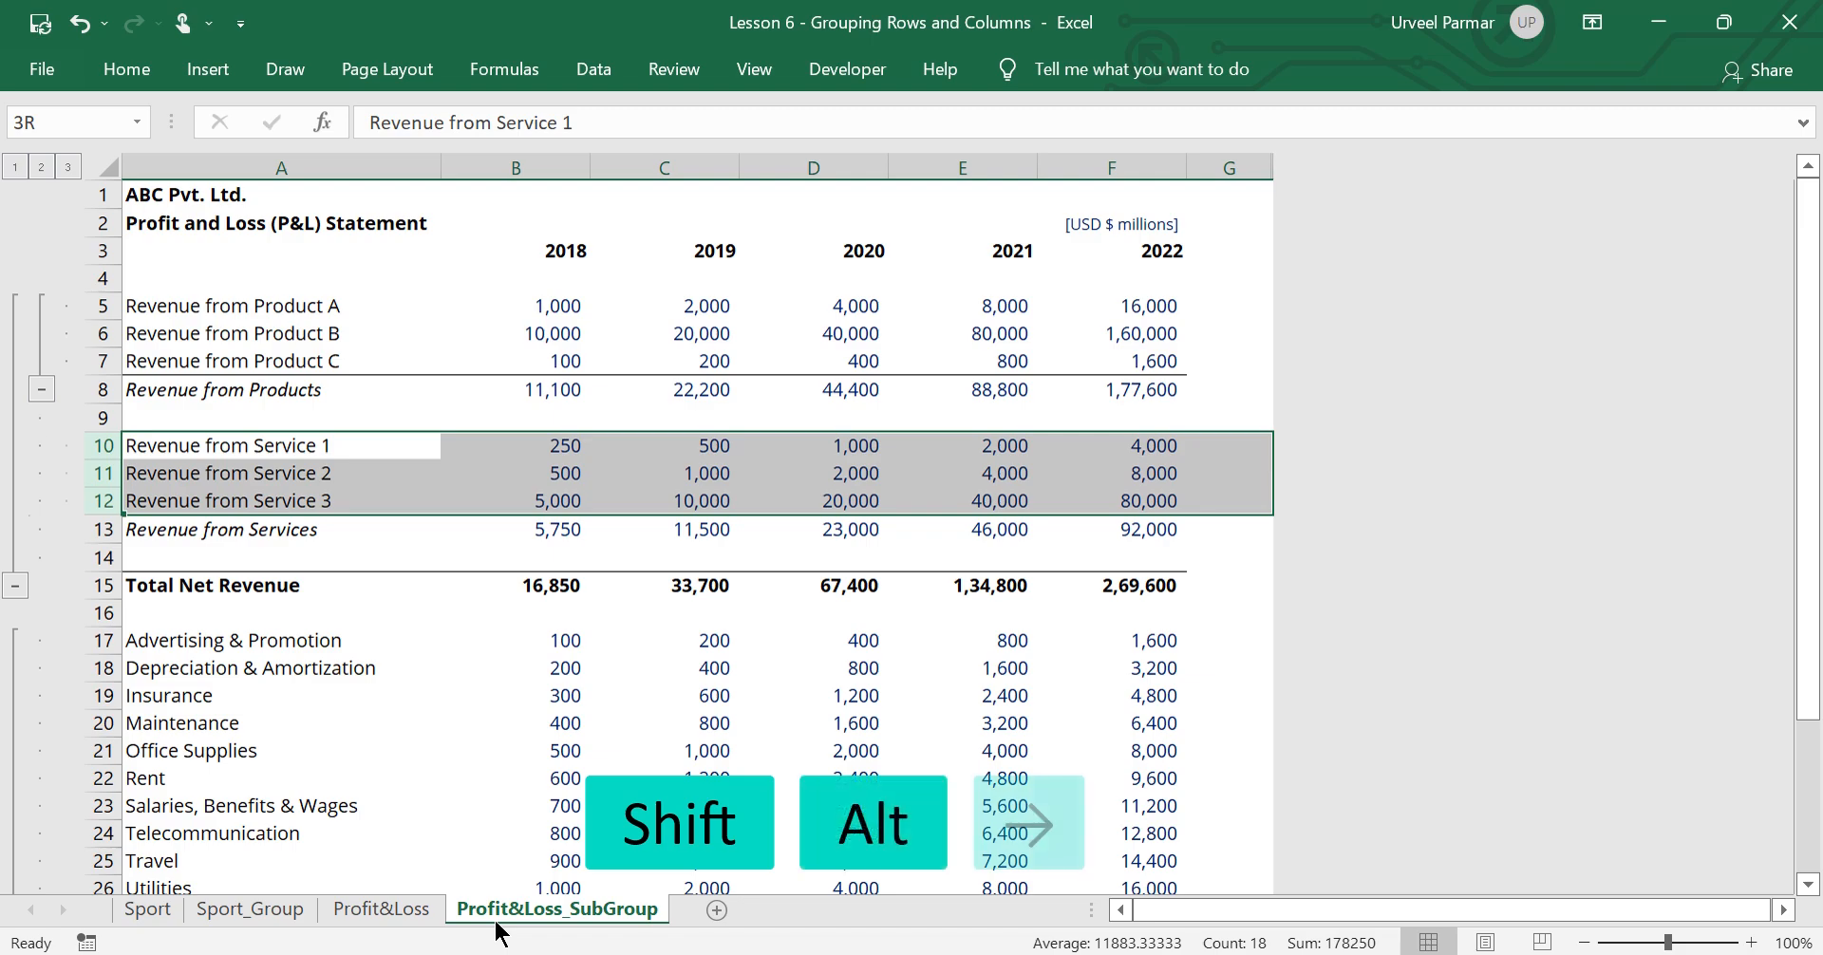
key("shift+alt+Right")
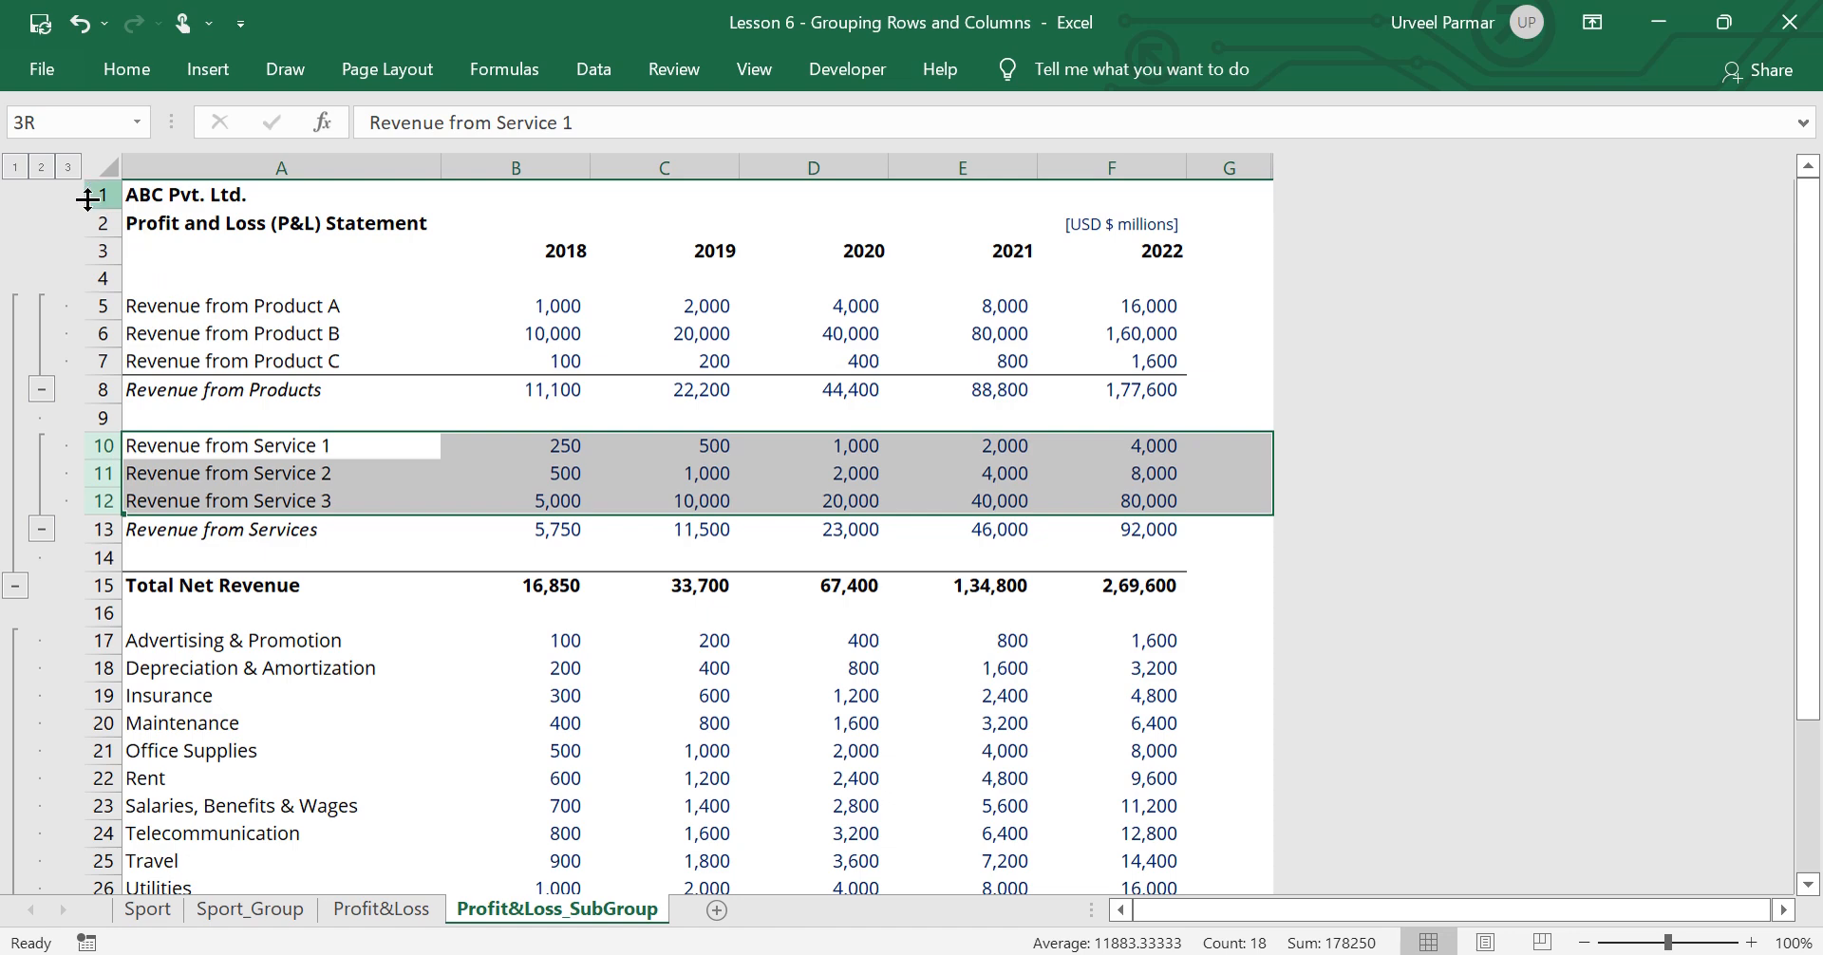
Collapse the row outline to level 2, then to level 1, leaving only the main totals
left_click(49, 162)
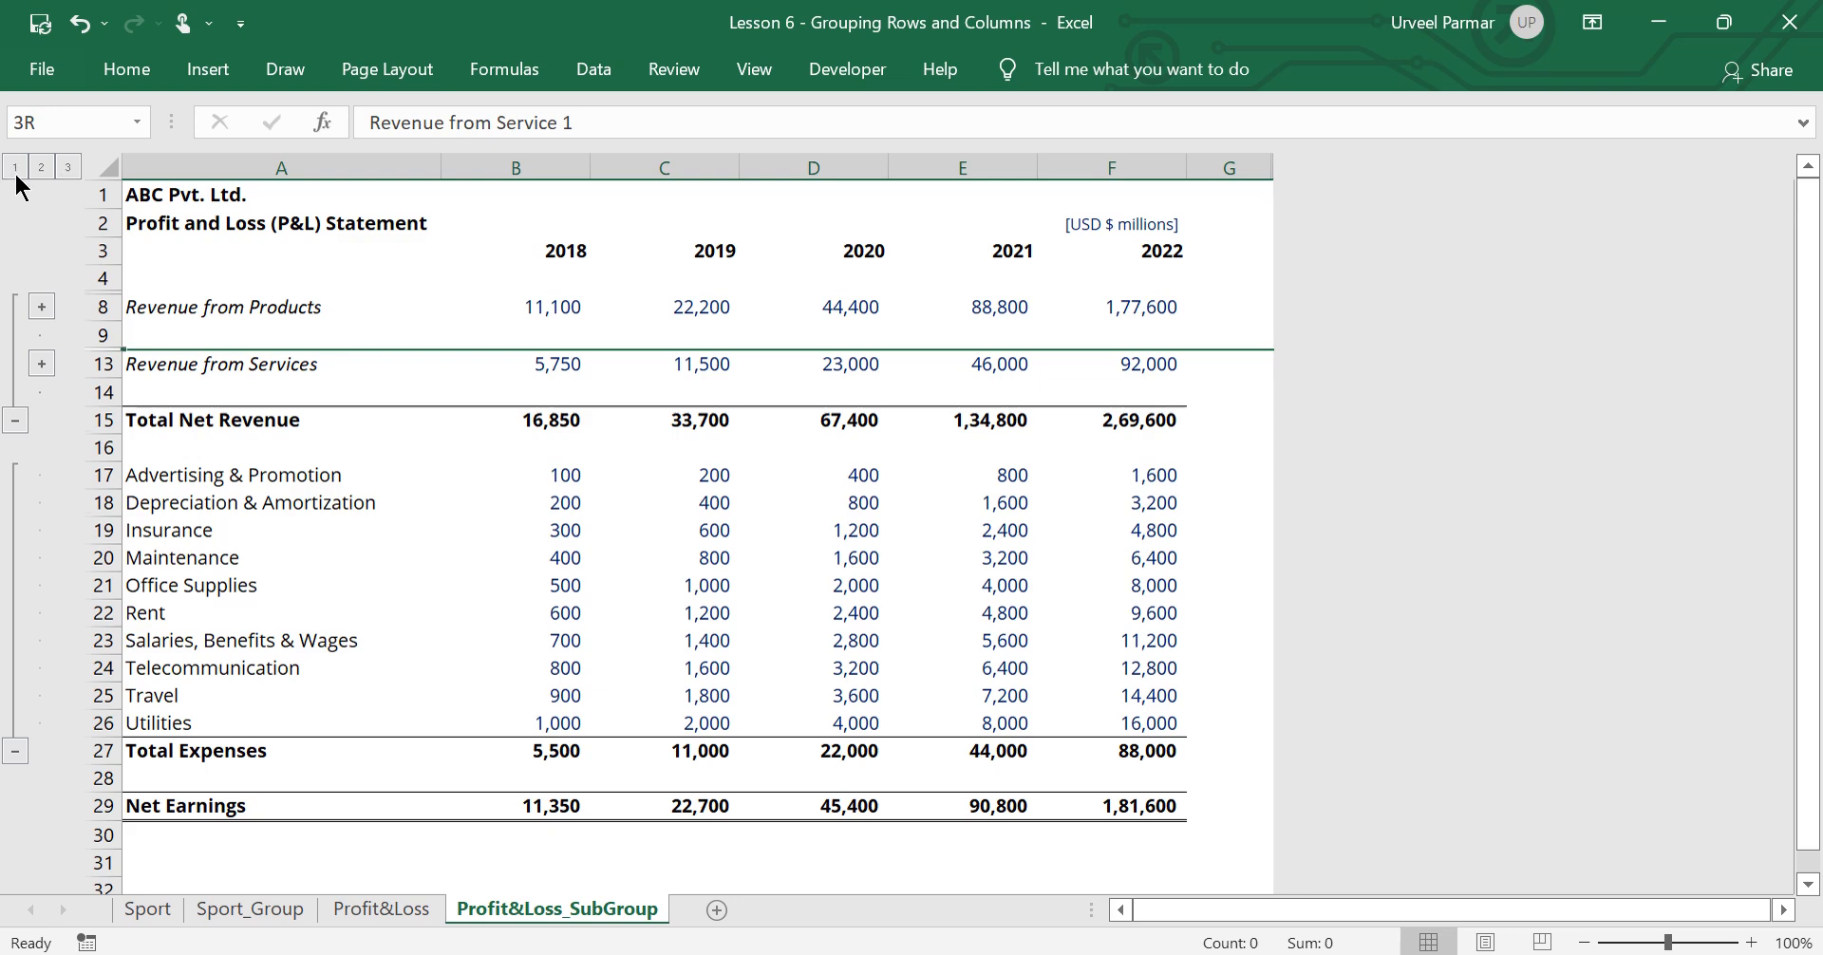
left_click(15, 167)
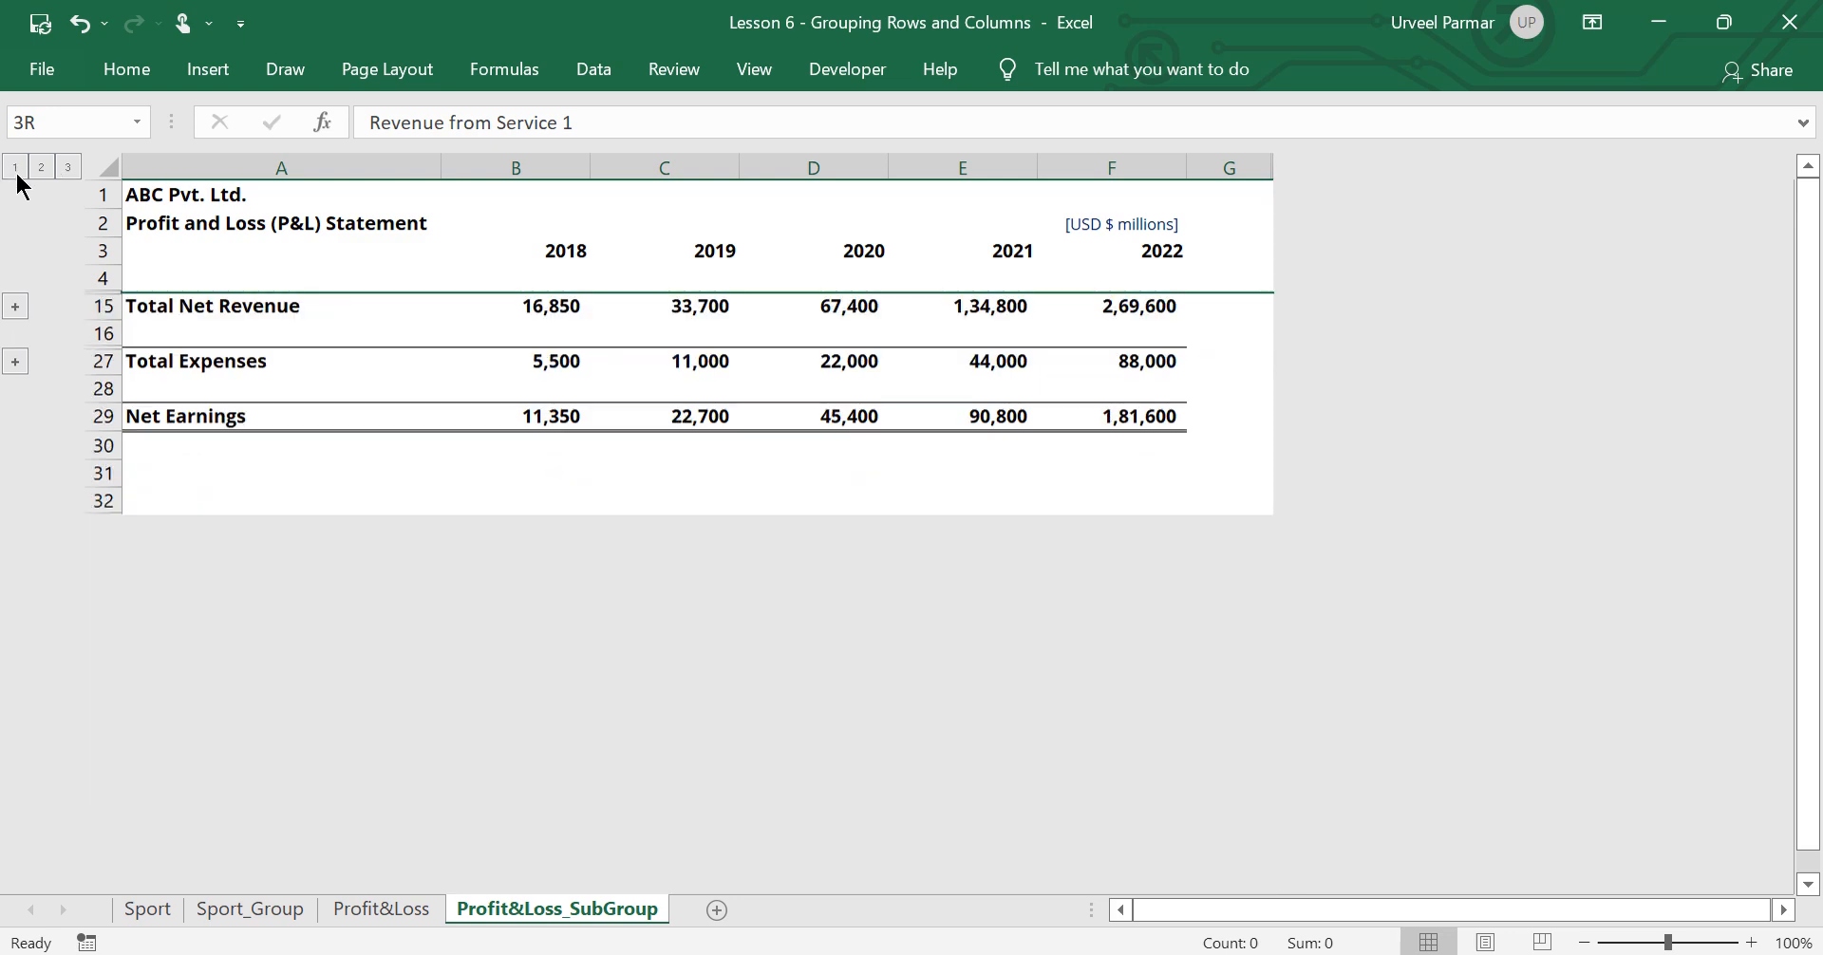
On the Profit&Loss sheet, collapse the revenue group of rows 5 to 8 and expand it again
left_click(381, 910)
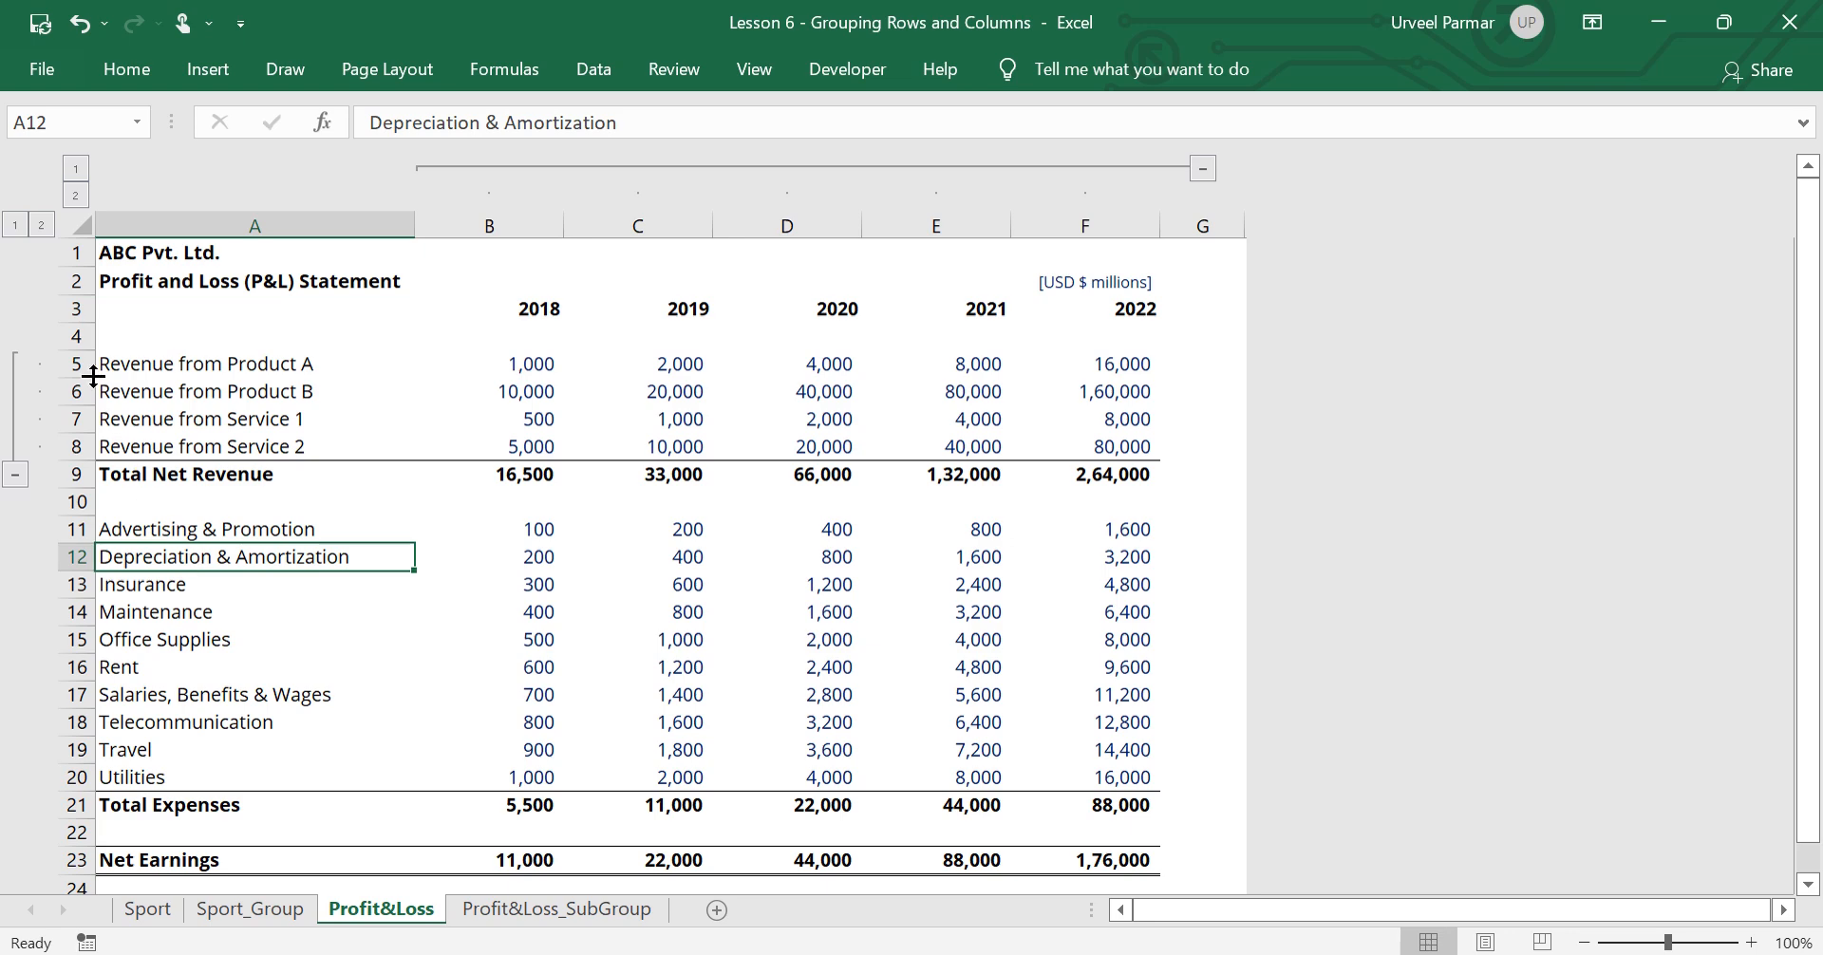
left_click(22, 477)
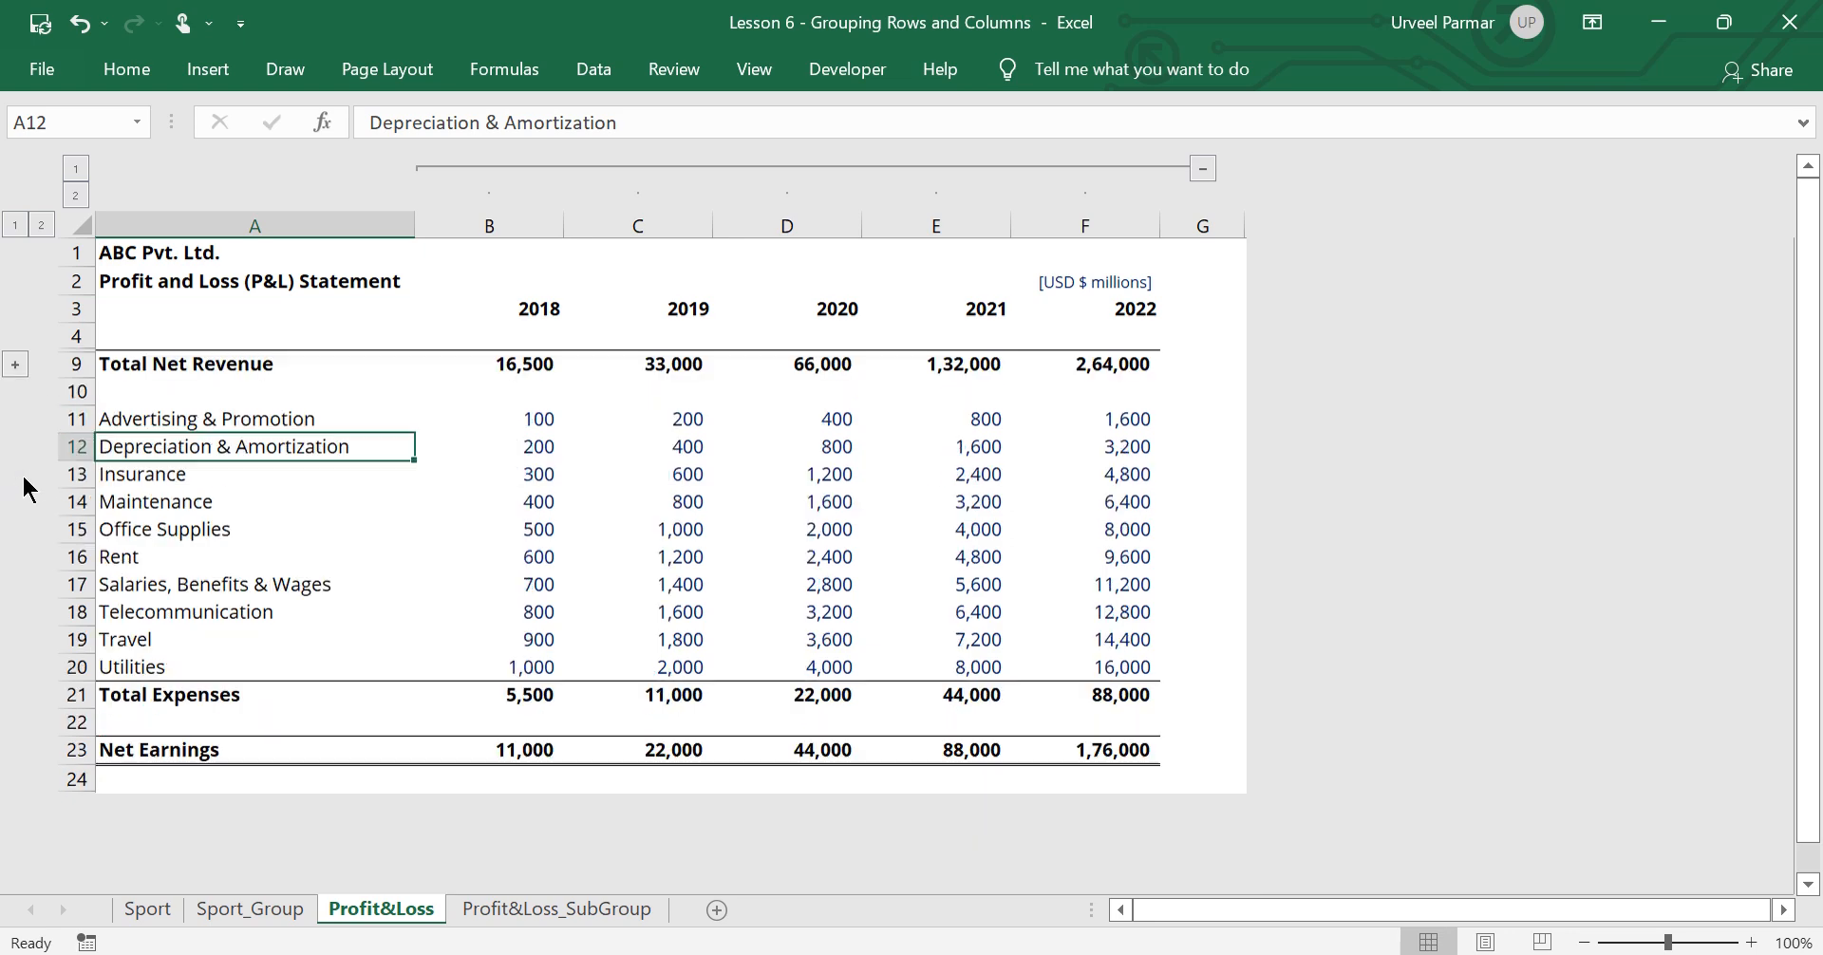
left_click(13, 364)
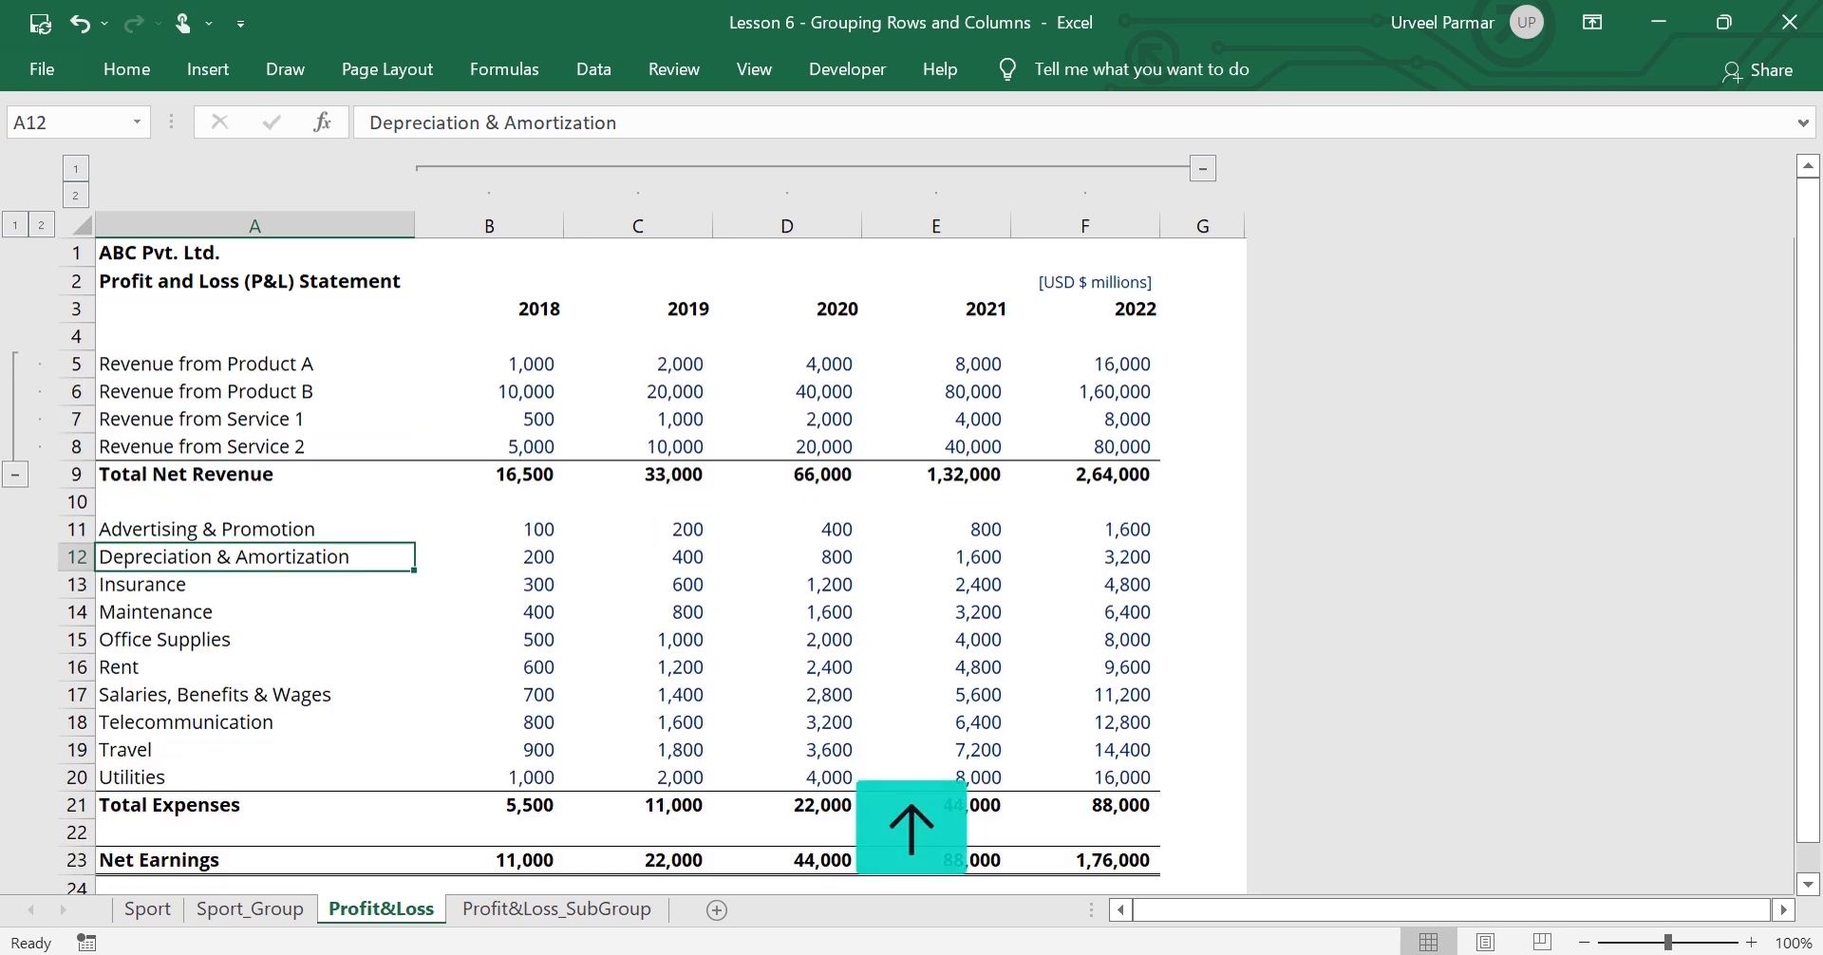
Group expense rows 11 to 20, from Advertising & Promotion to Utilities
key("Up")
key("shift+space")
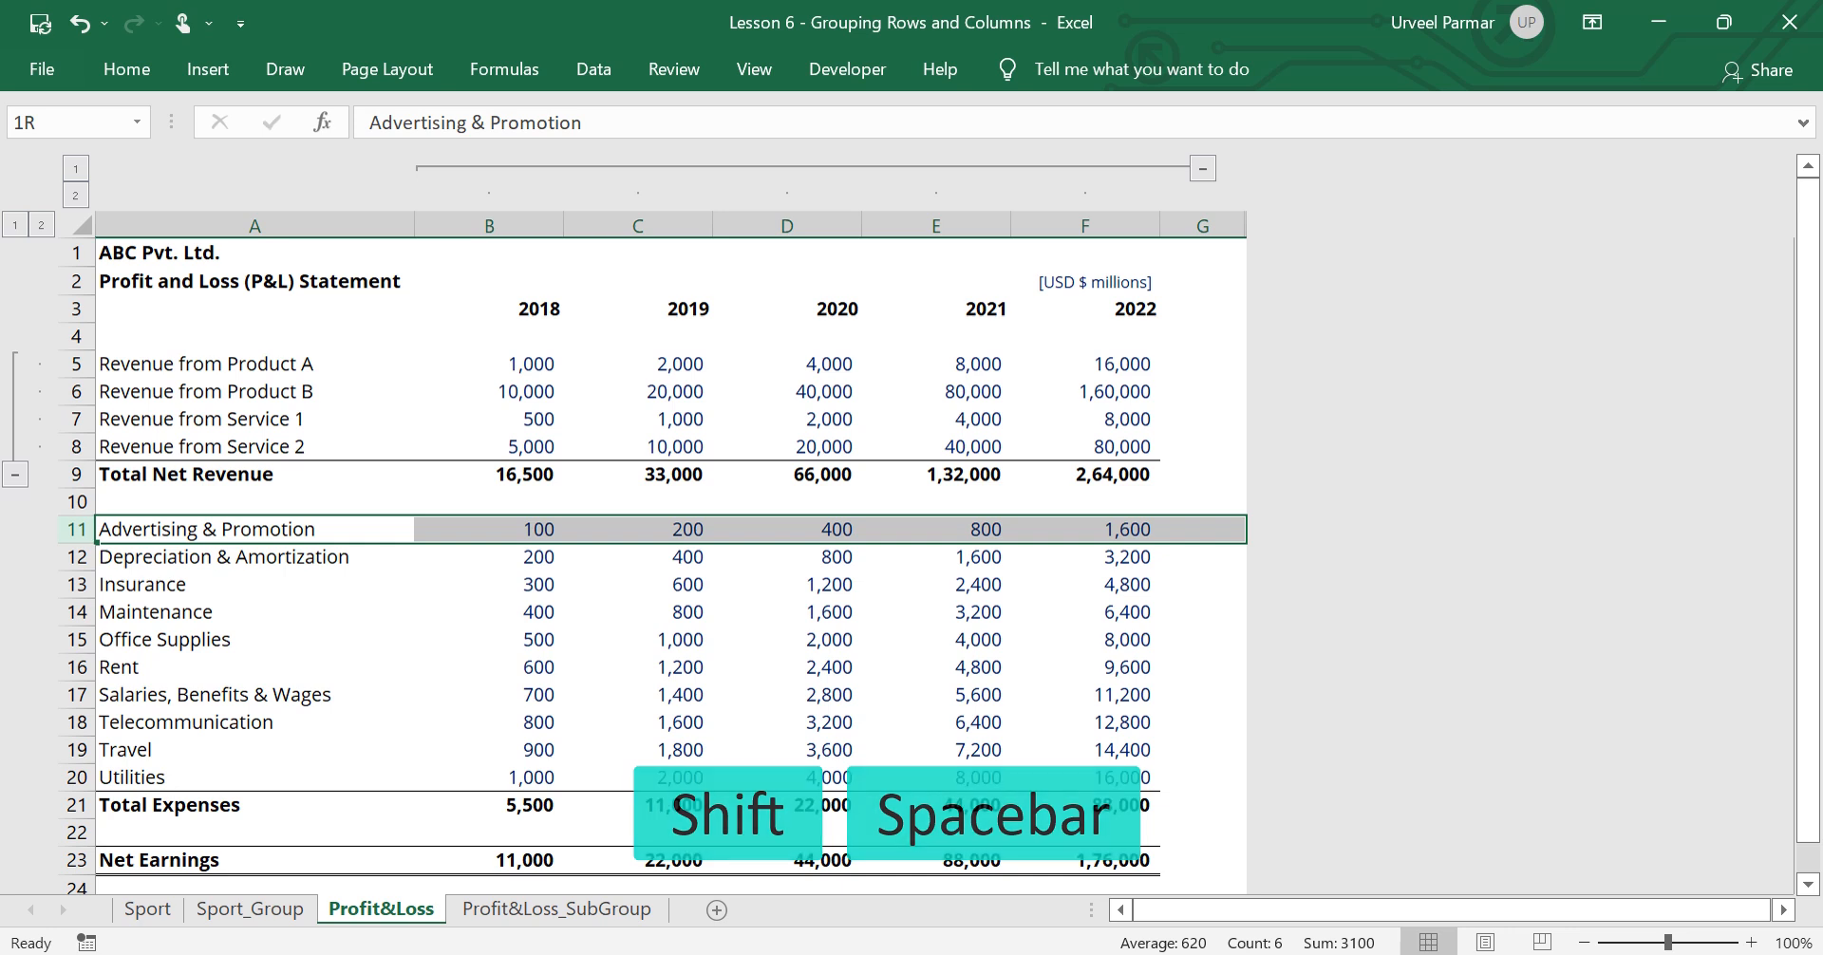
key("shift+Down")
key("shift+Down")
key("shift+Down")
key("shift+Down")
key("shift+Down")
key("shift+Down")
key("shift+Down")
key("shift+Down")
key("shift+Down")
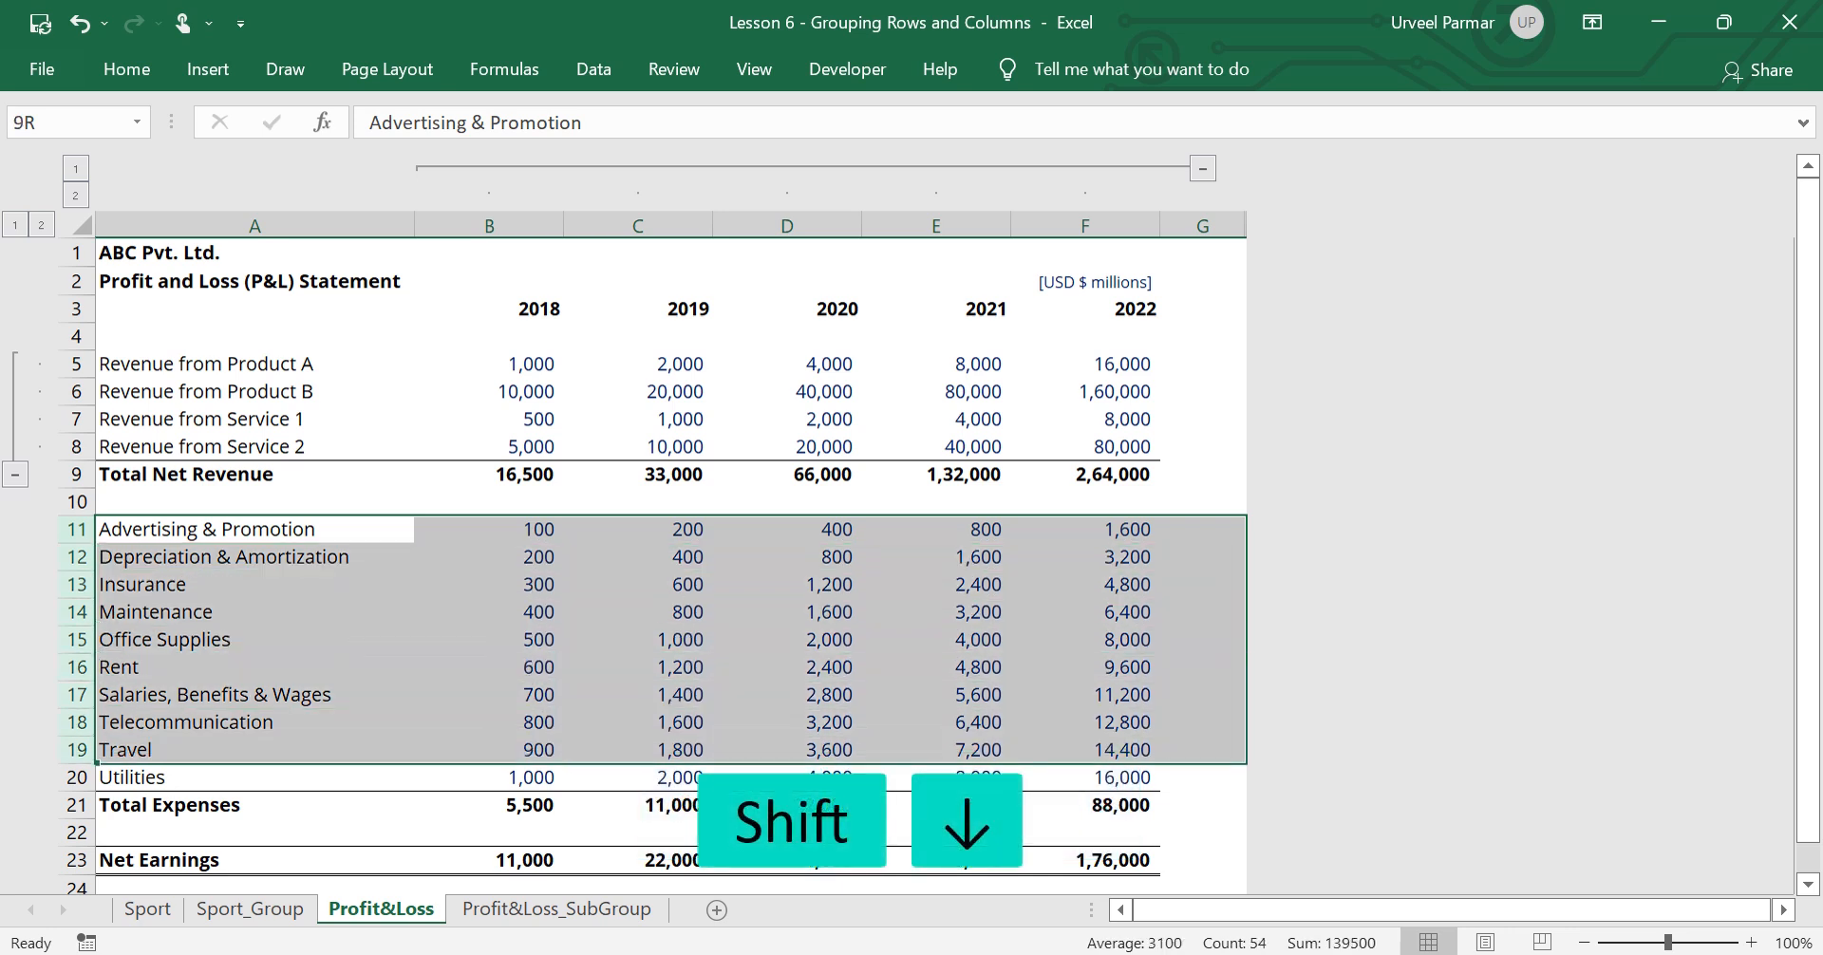
key("shift+alt+Right")
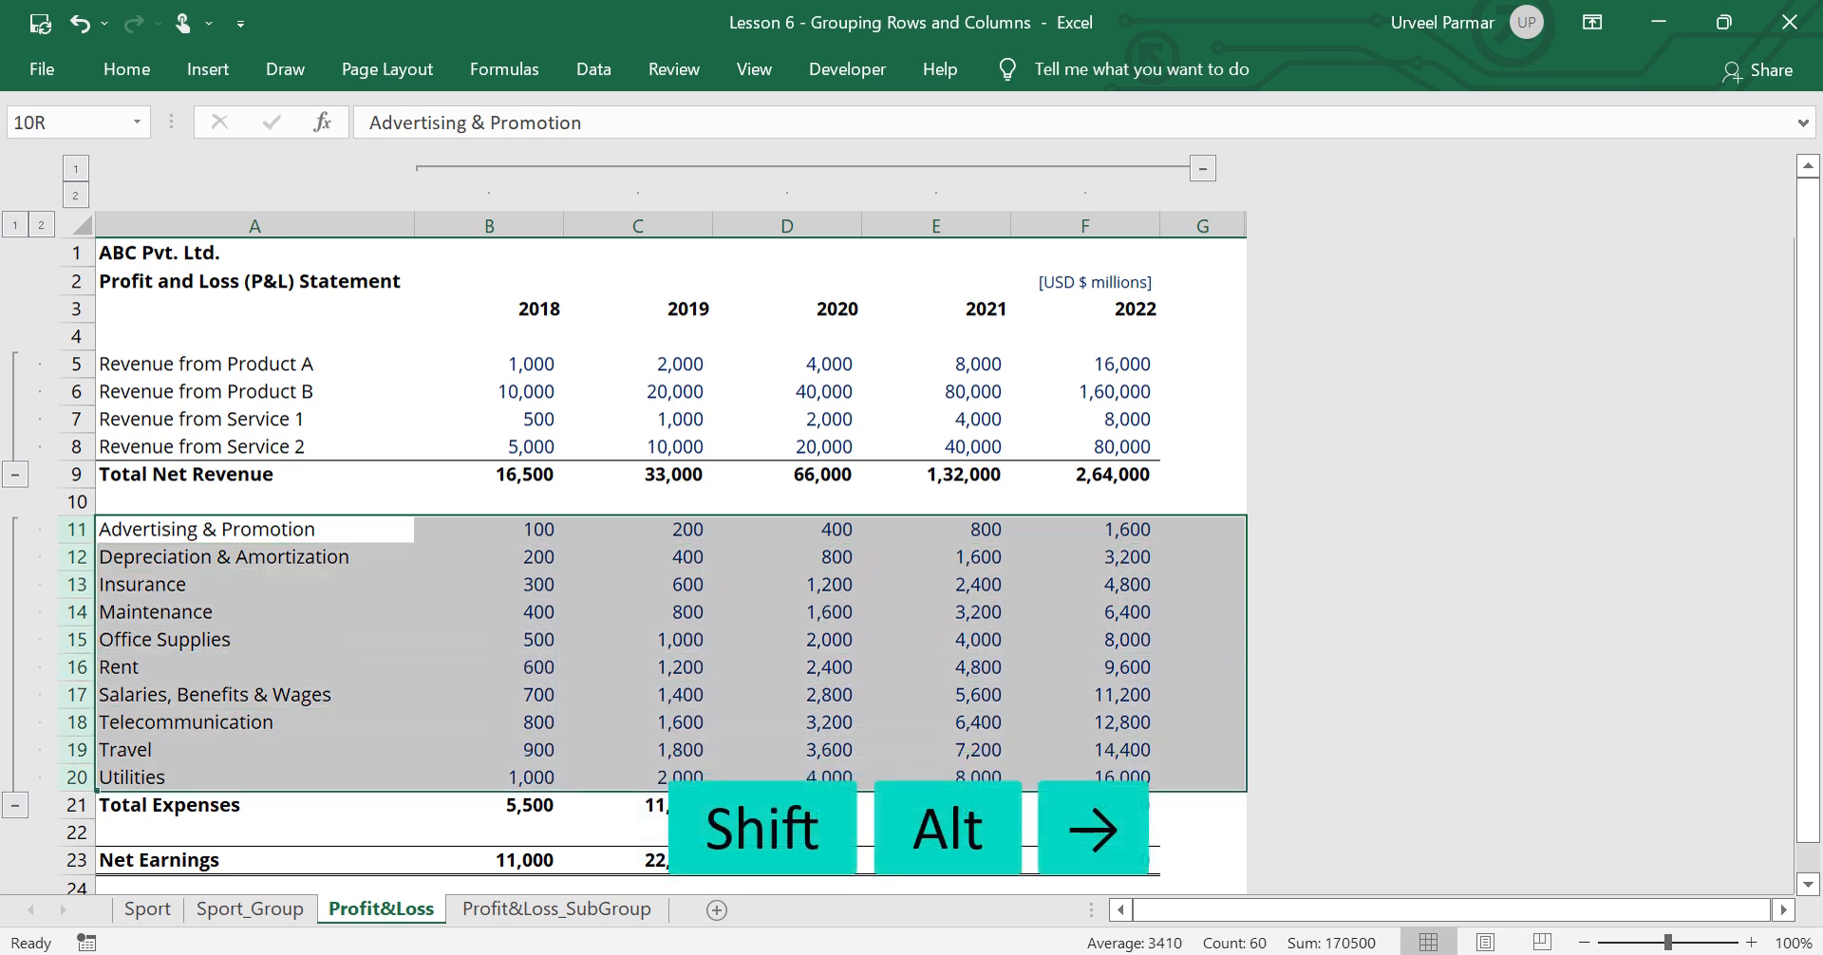
Collapse all row groups to outline level 1, expand them back to level 2 and select cell A1
left_click(19, 228)
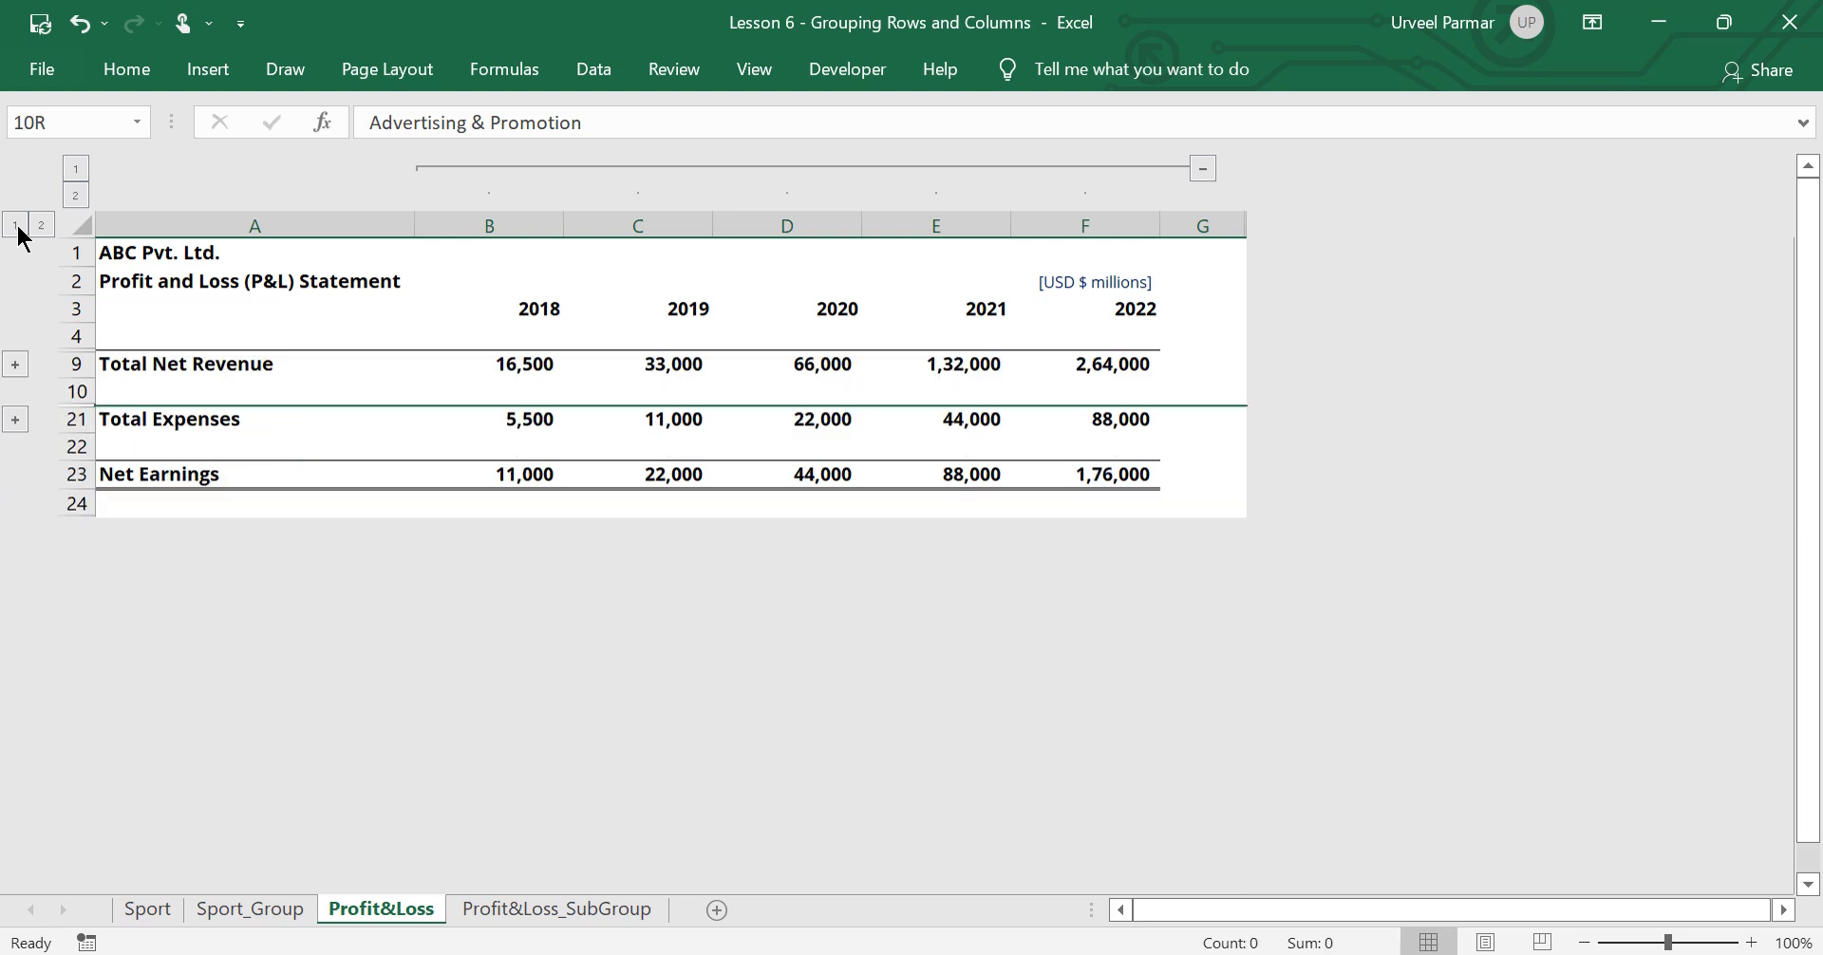
left_click(42, 225)
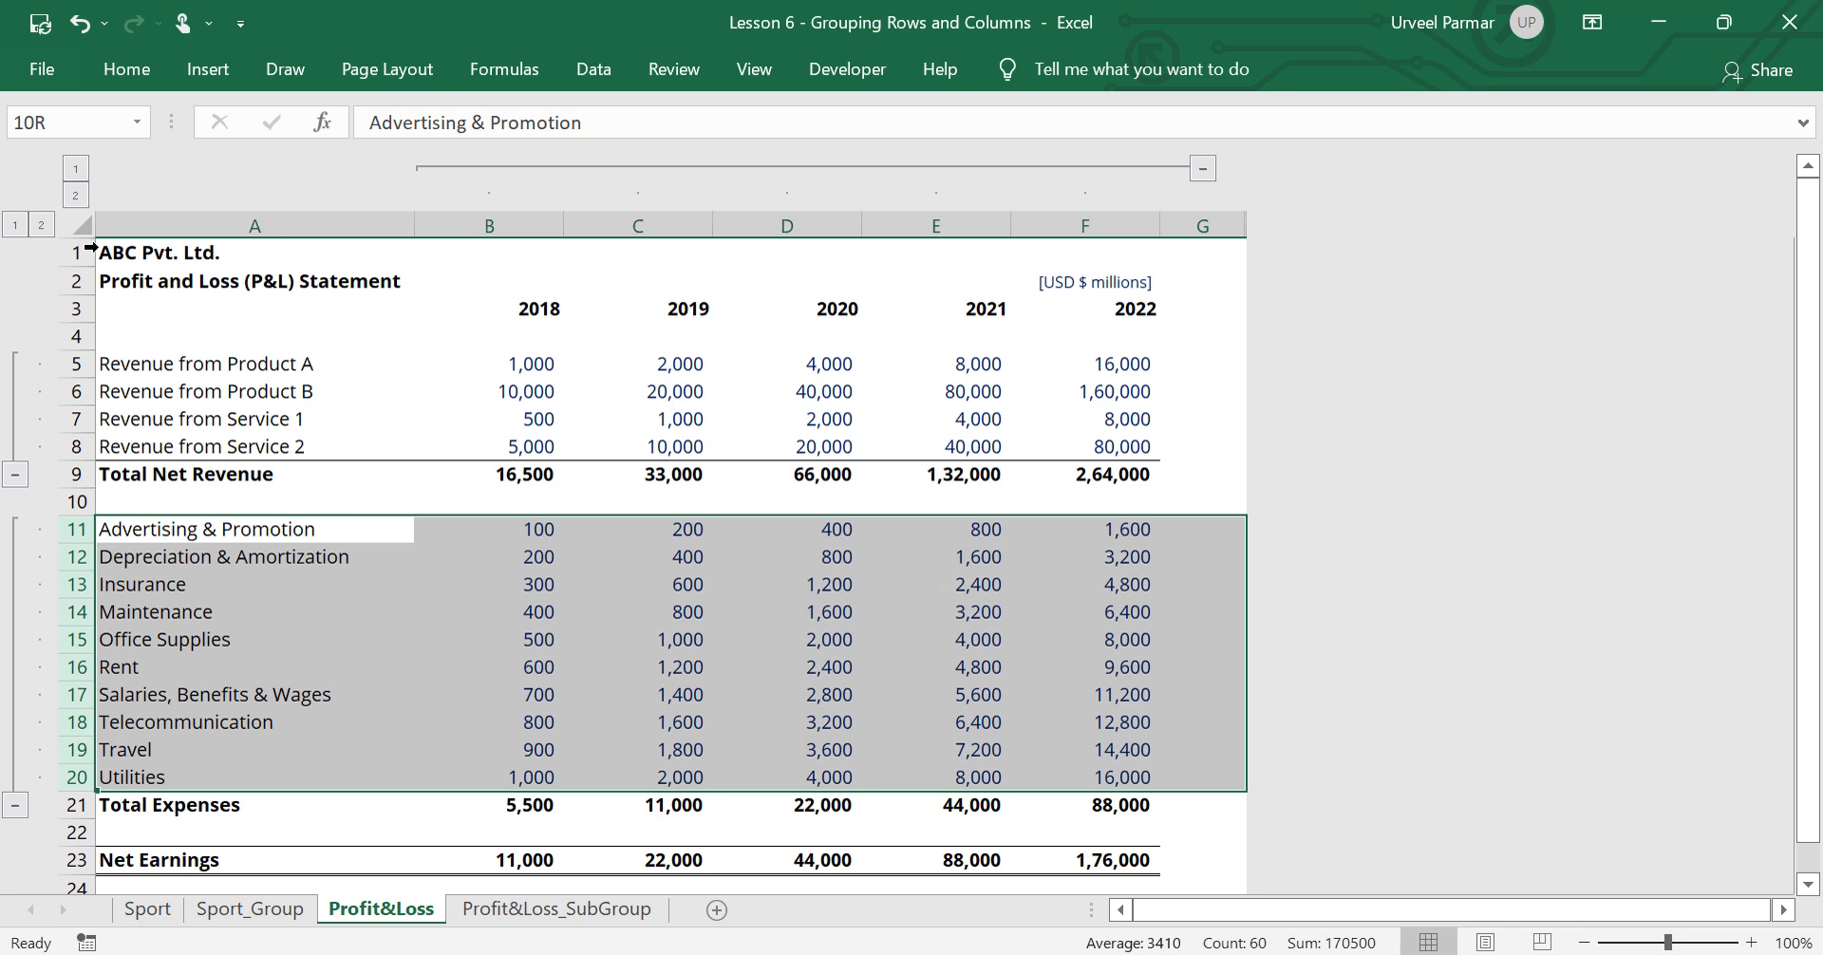
left_click(145, 252)
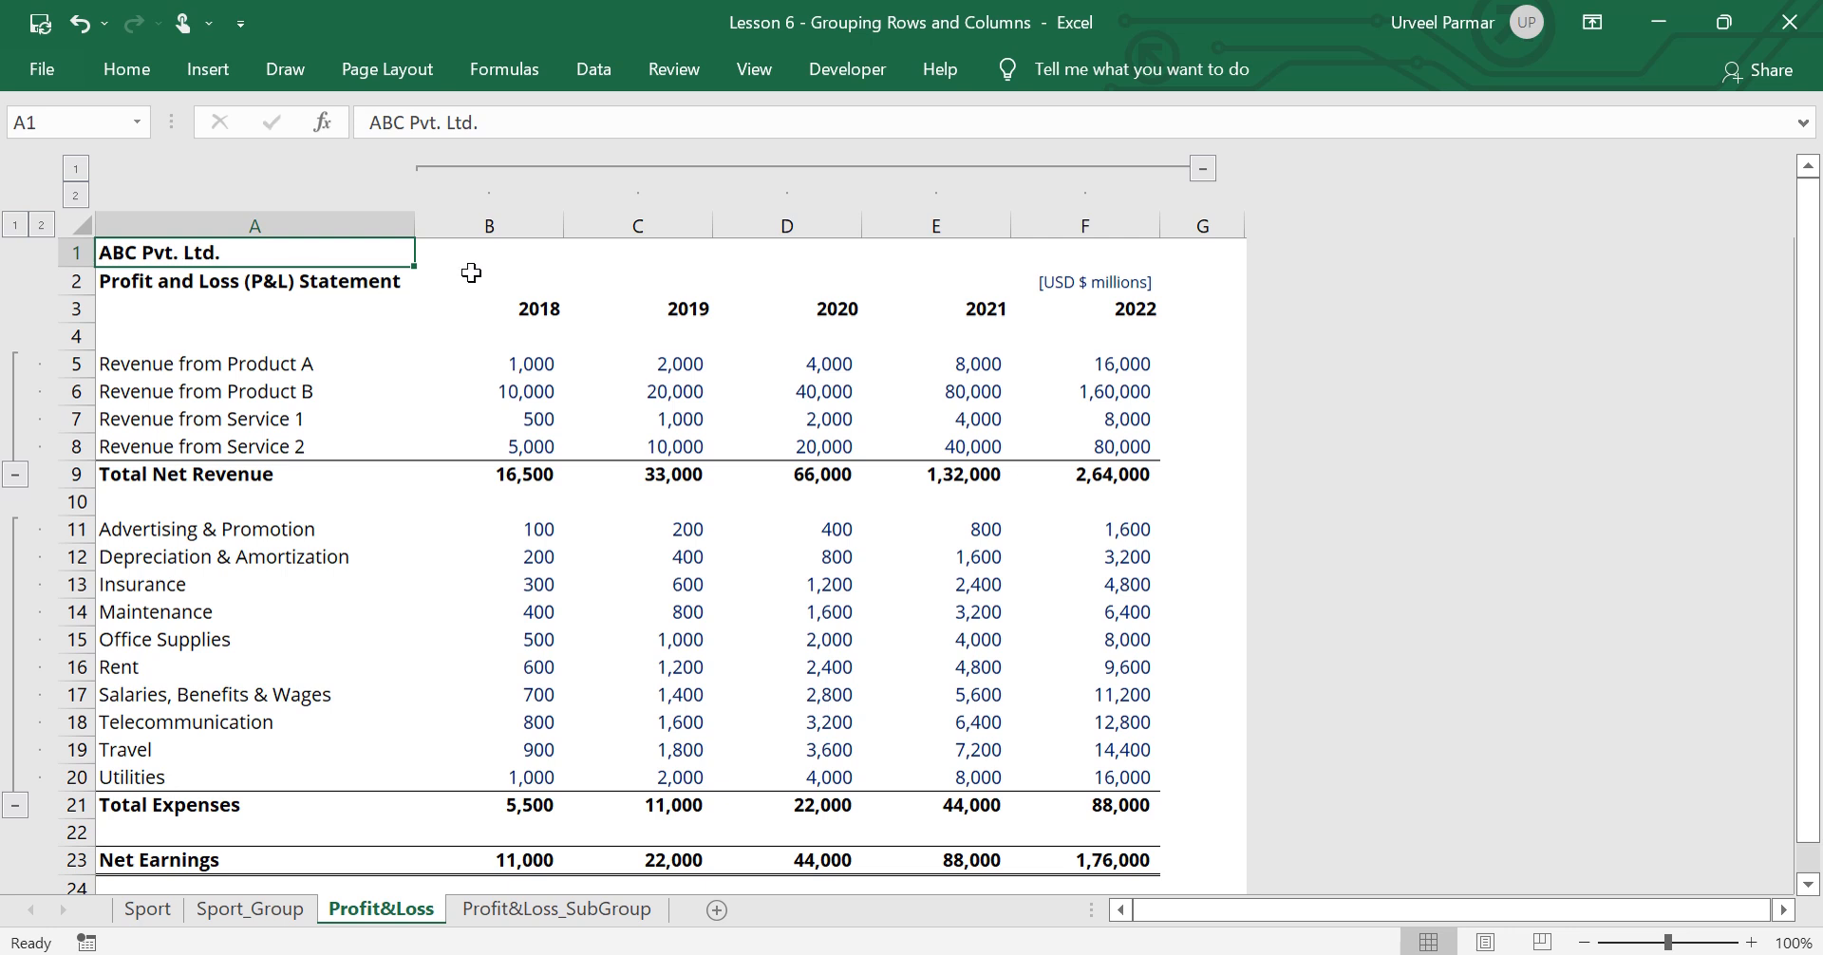
Ungroup columns B to F, covering the years 2018 to 2022
left_click(489, 258)
key("ctrl+space")
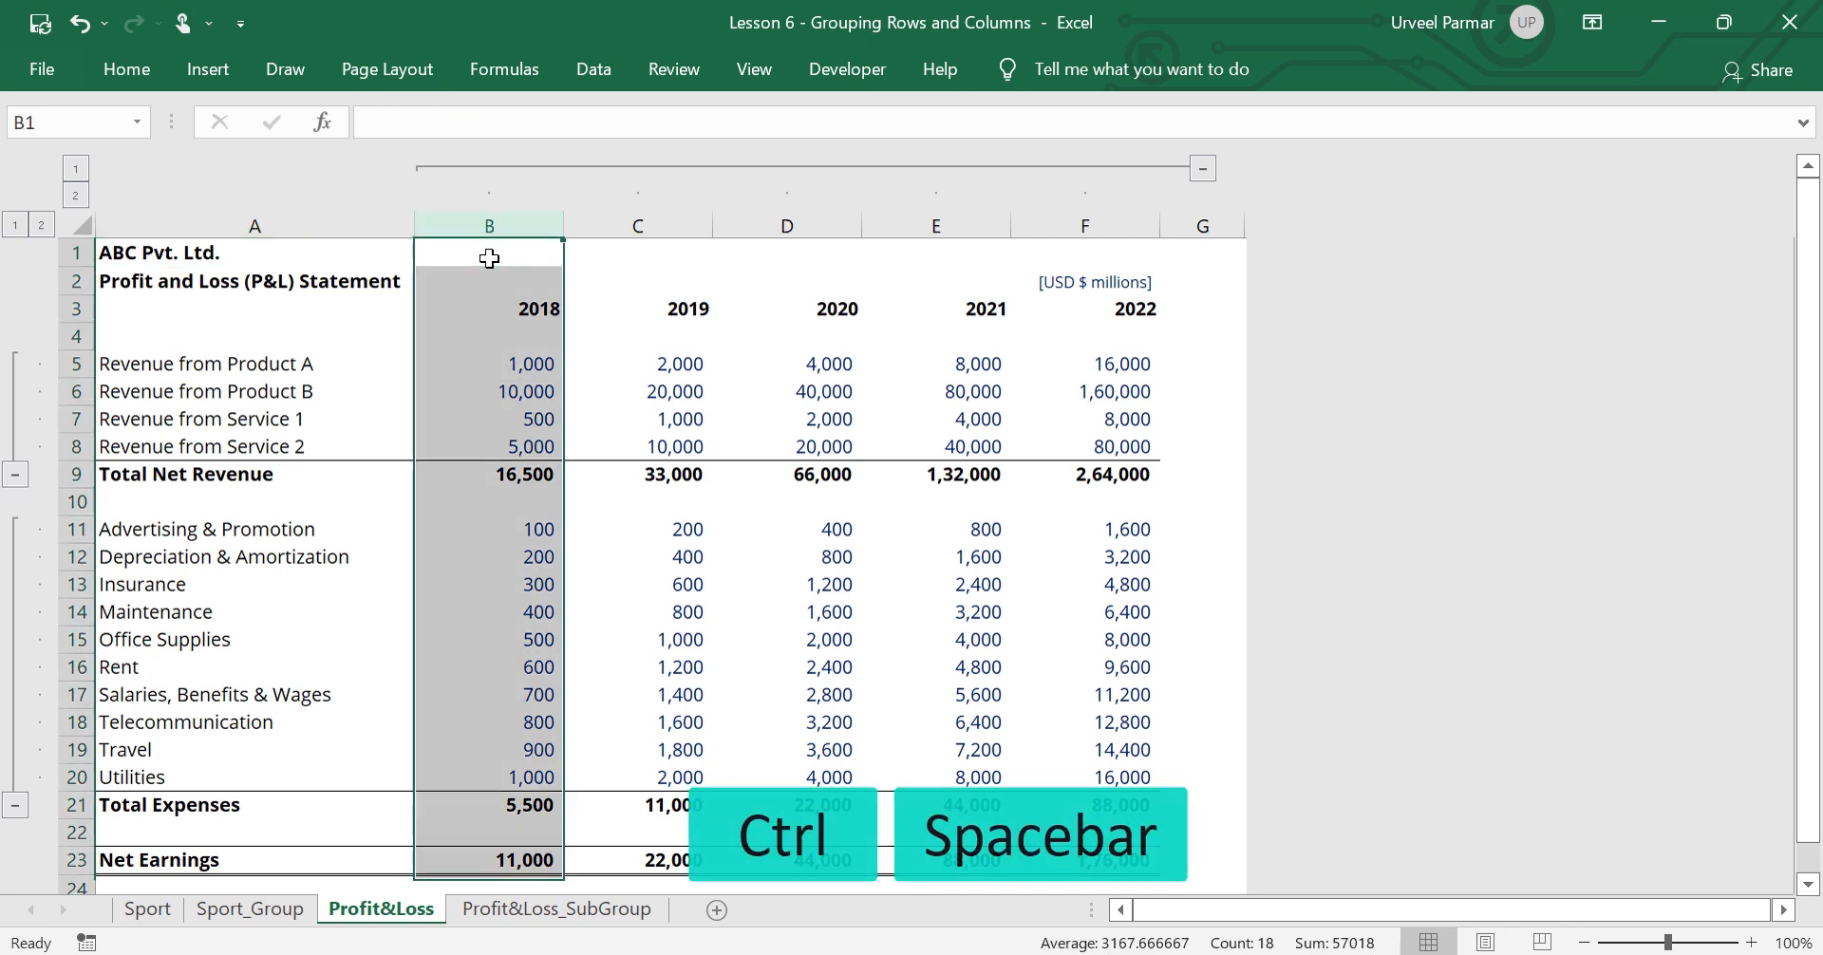
key("shift+Right")
key("shift+Right")
key("shift+Right")
key("shift+Right")
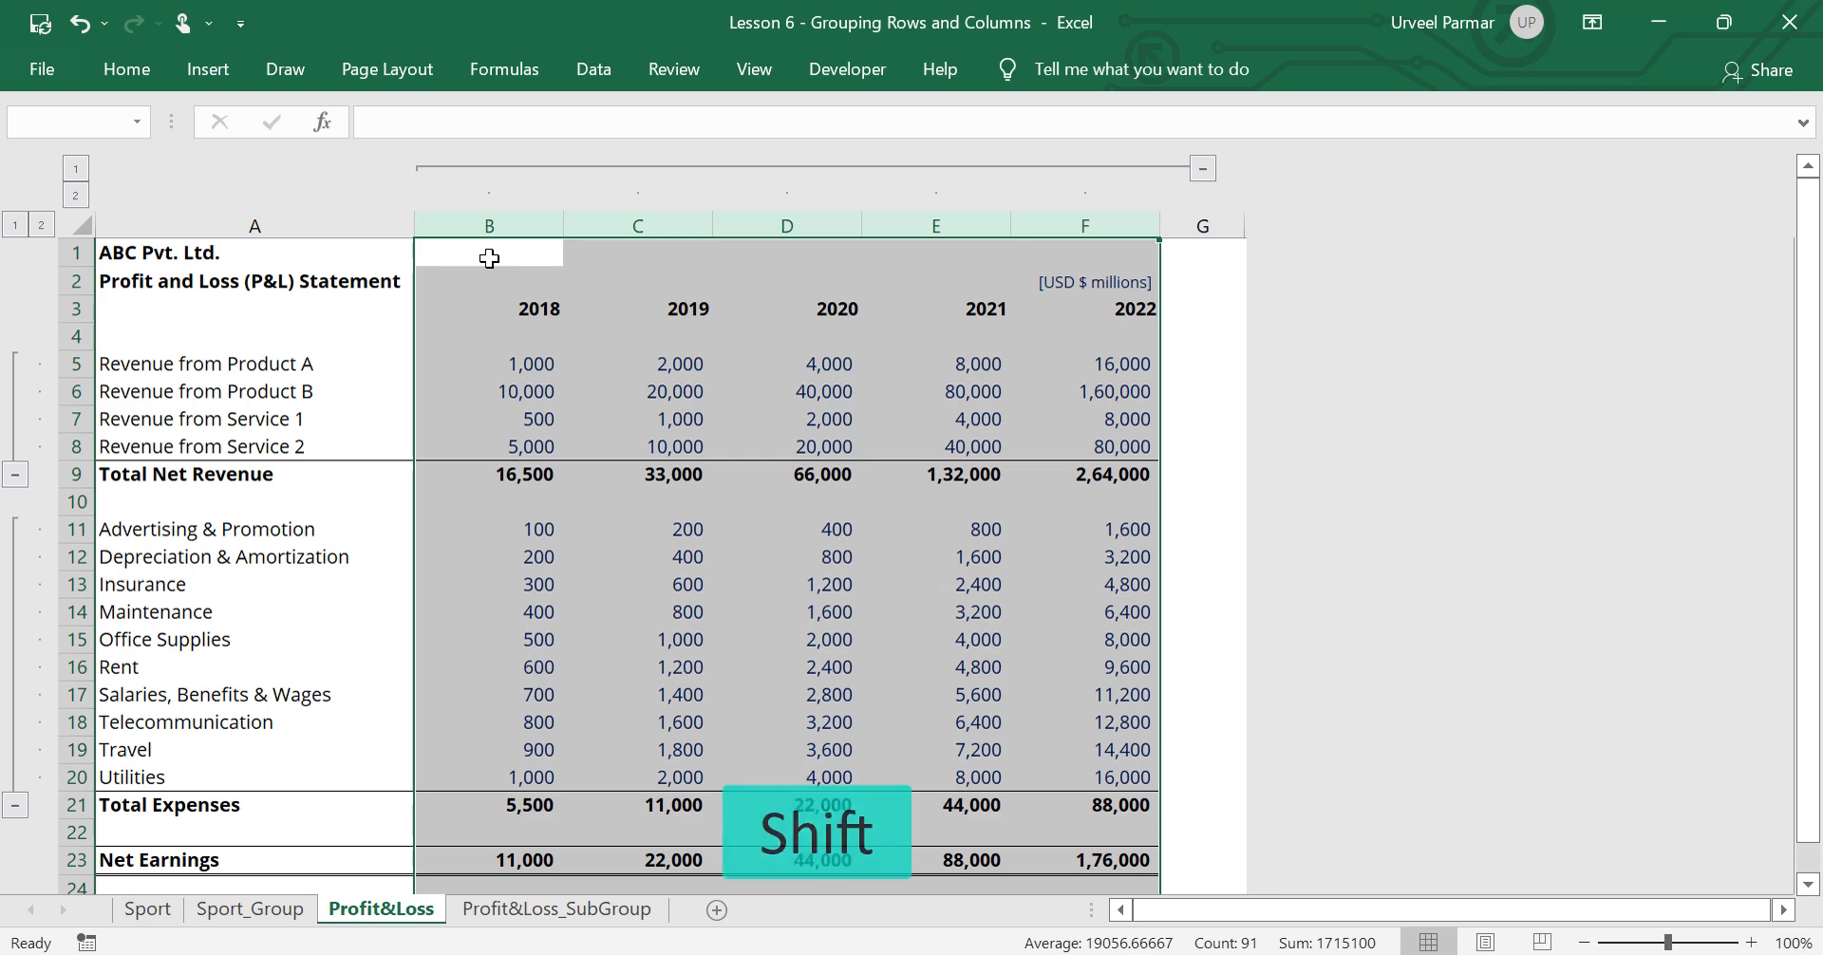
key("shift+alt+Right")
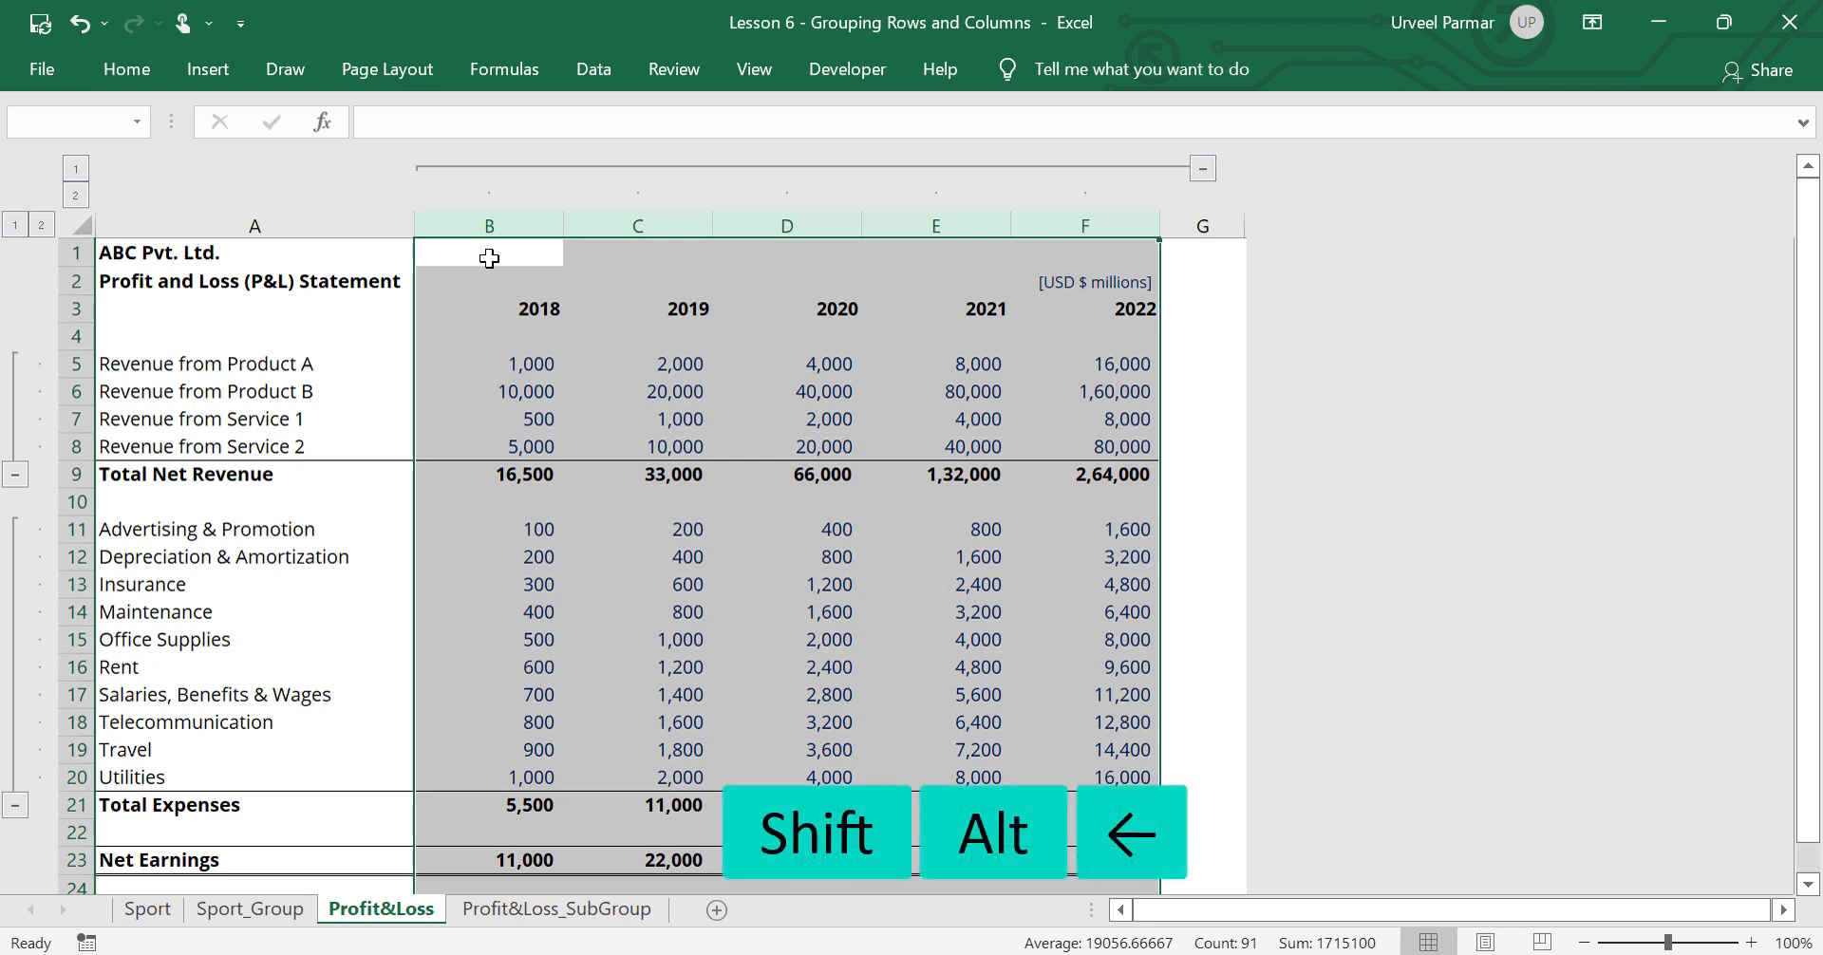
key("shift+alt+Left")
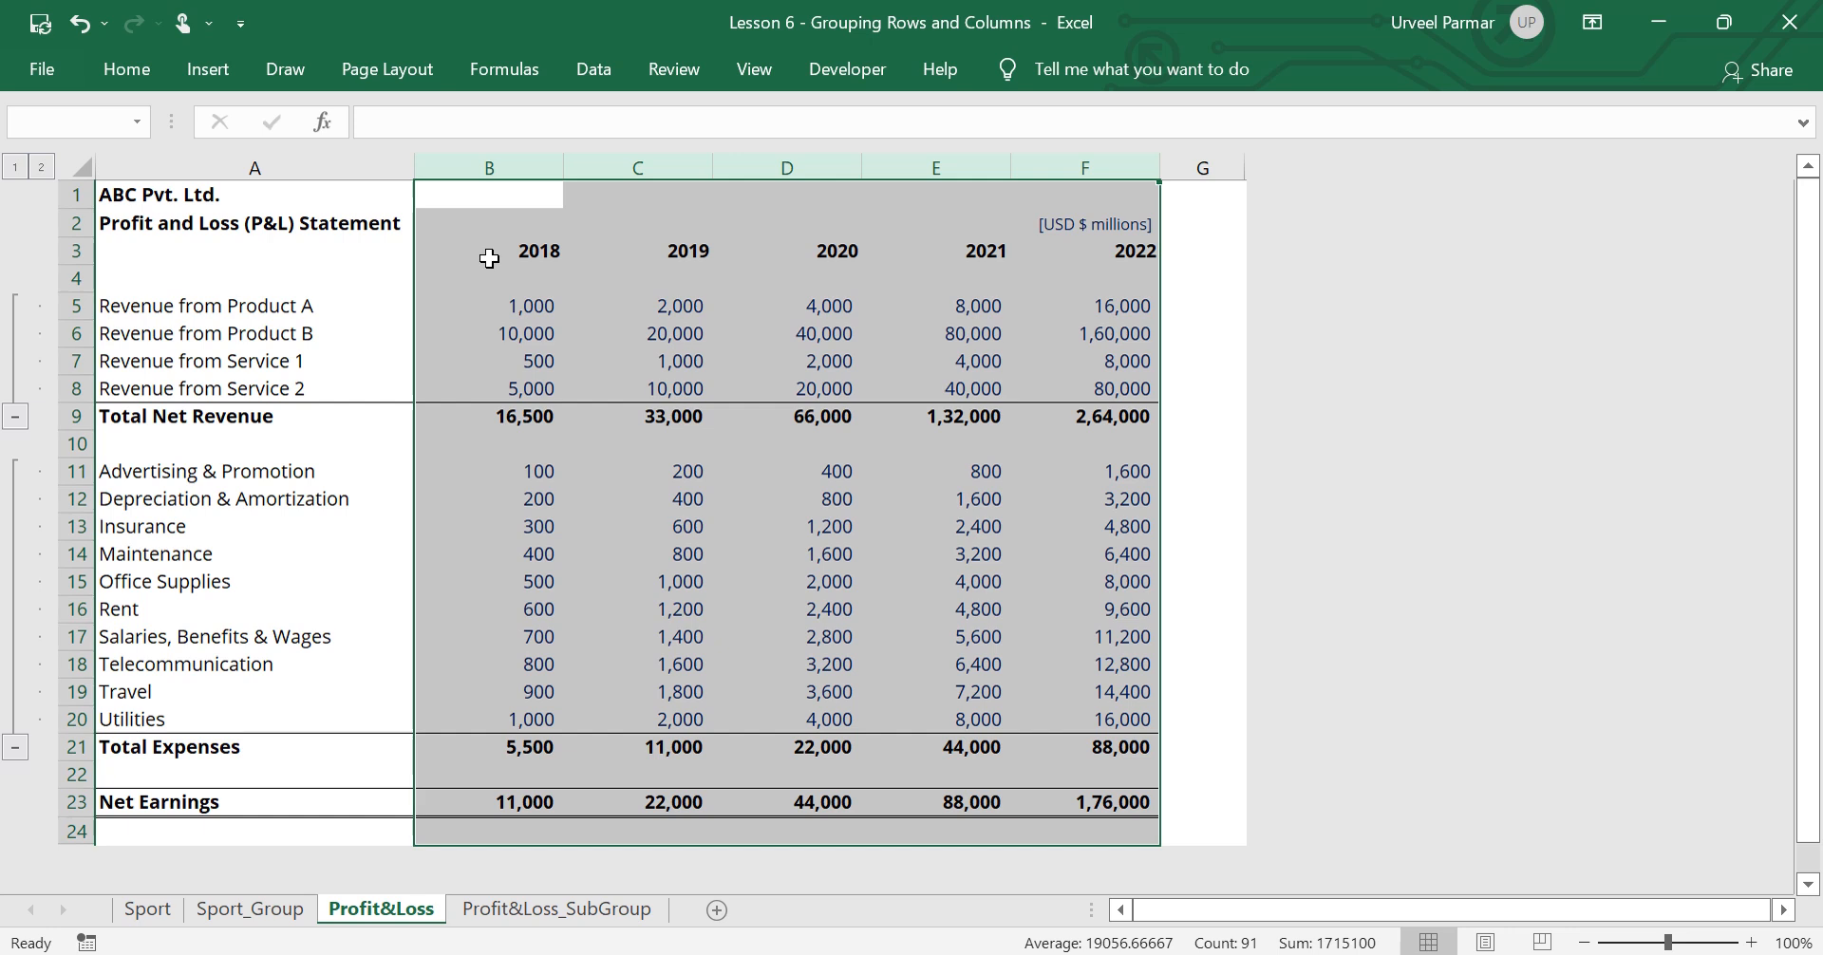
Ungroup revenue rows 5 to 8, from Revenue from Product A to Revenue from Service 2
key("ctrl+Home")
key("Down")
key("ctrl+Down")
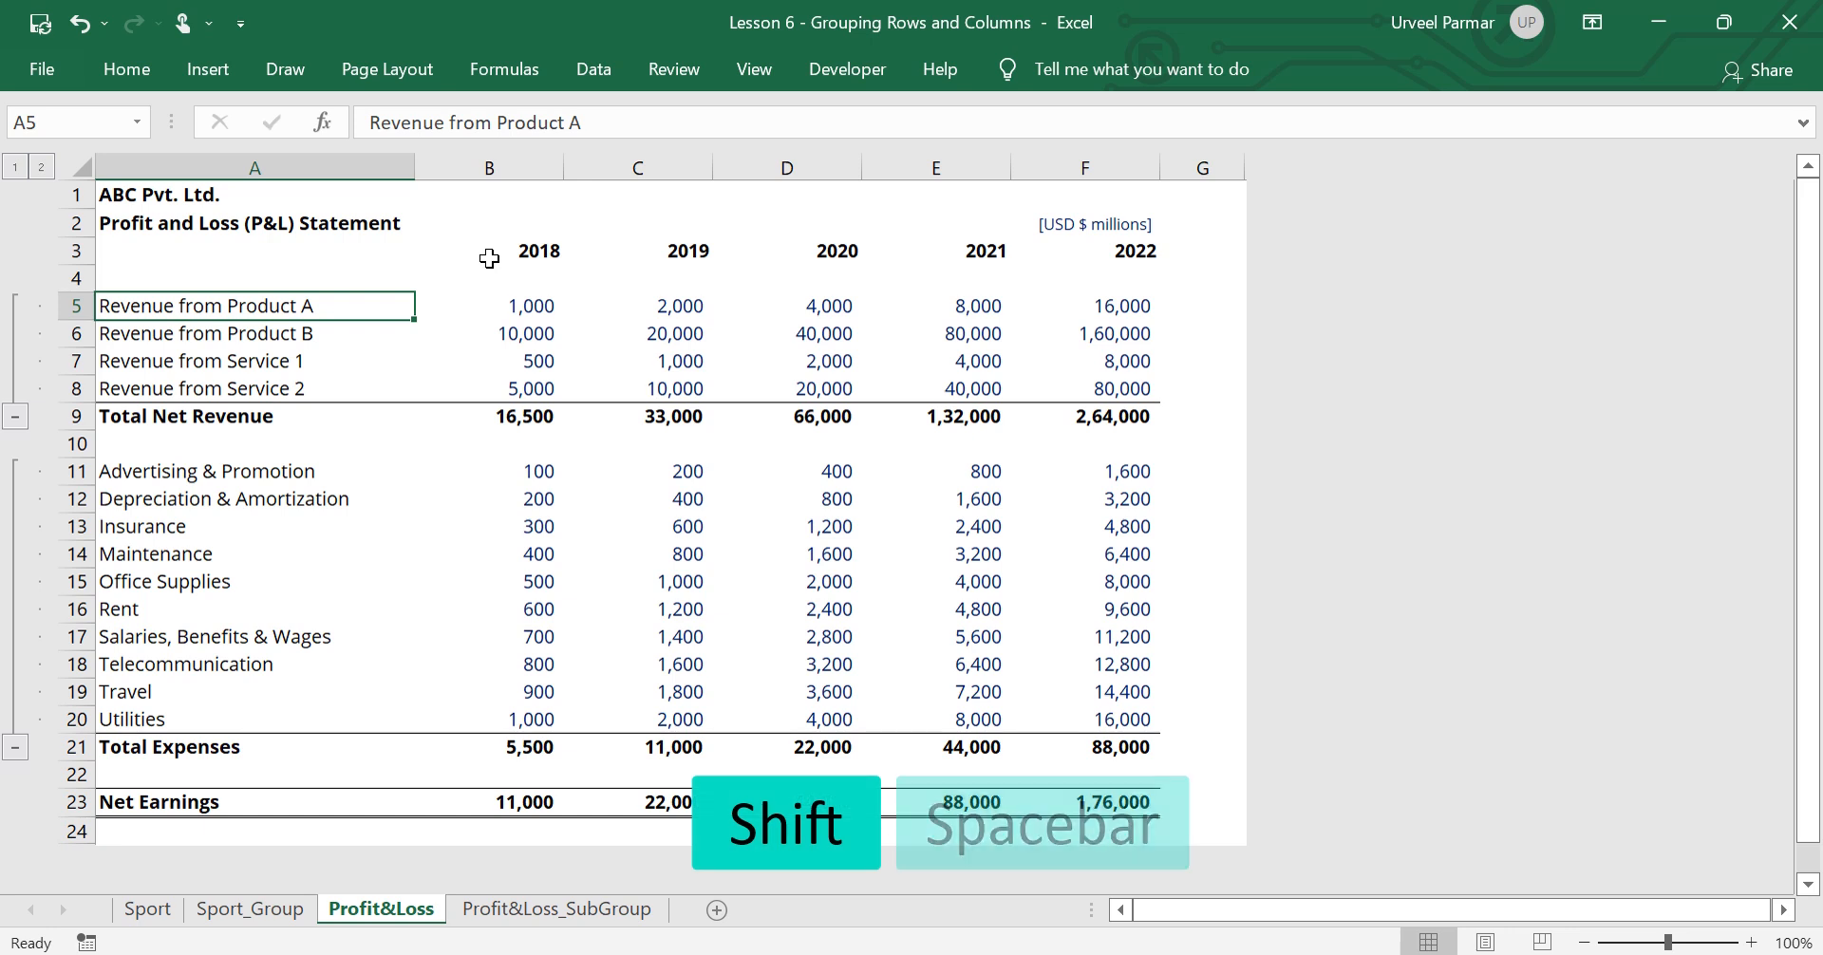
key("shift+space")
key("shift+Down")
key("shift+Down")
key("shift+Down")
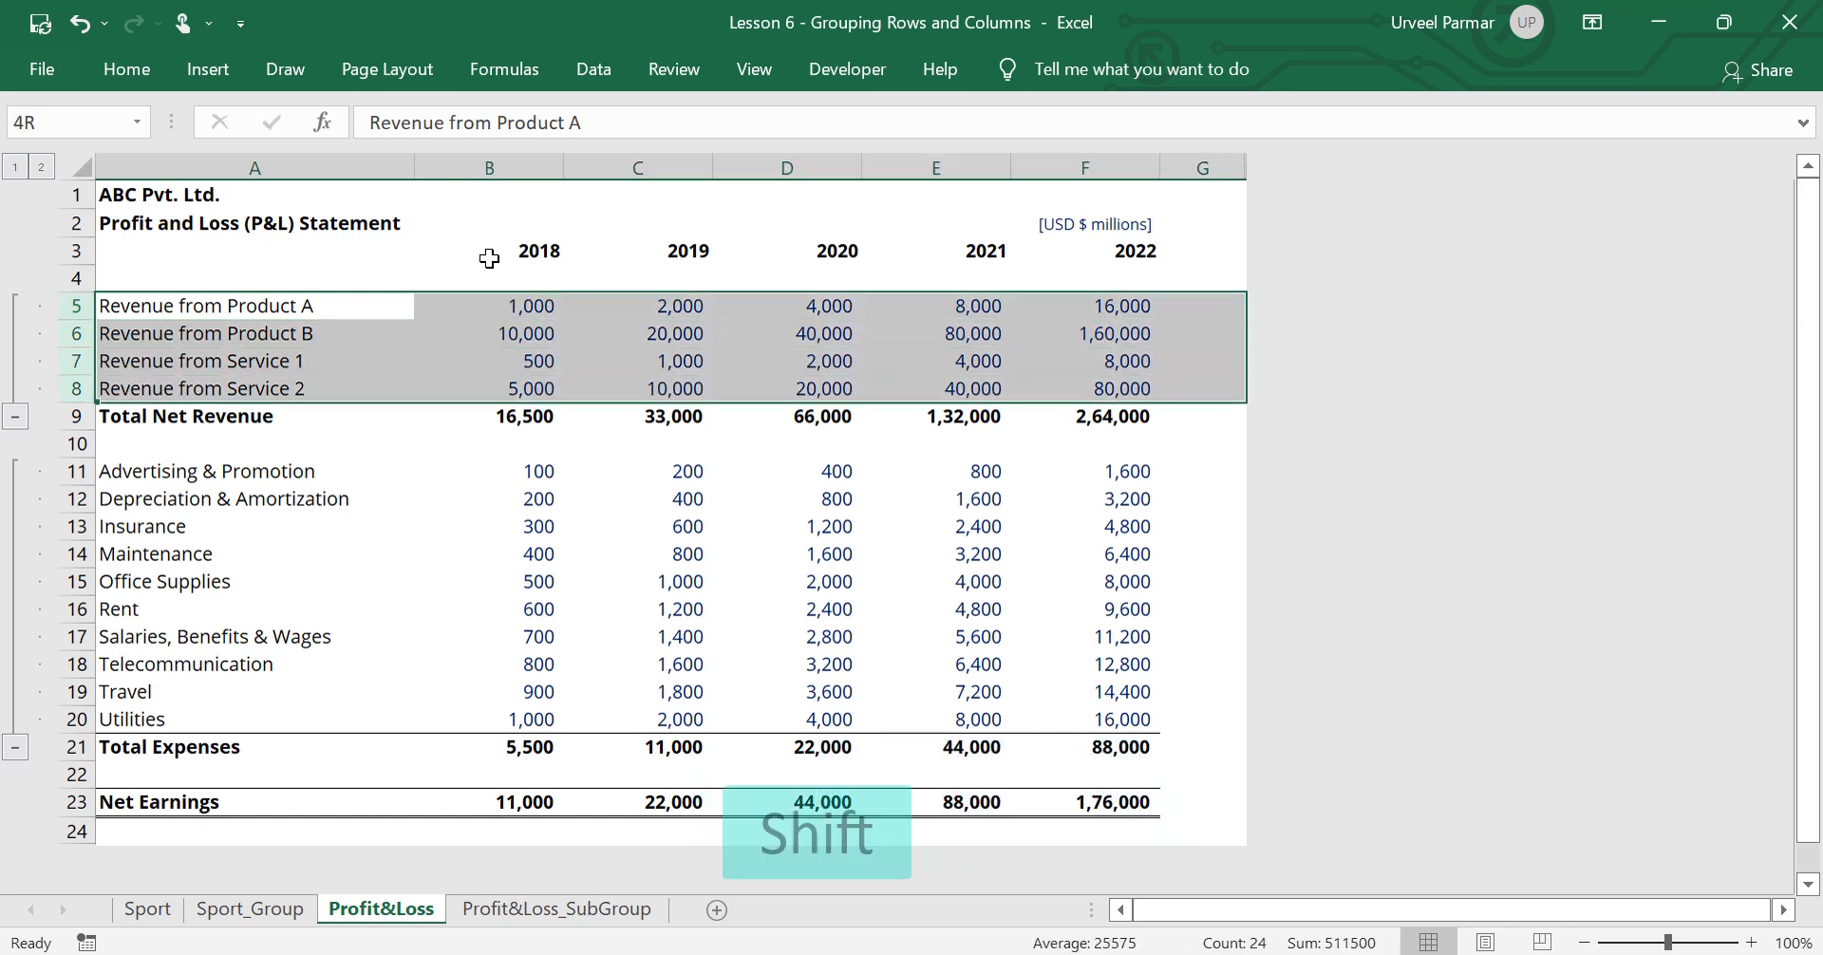
key("shift+alt+Left")
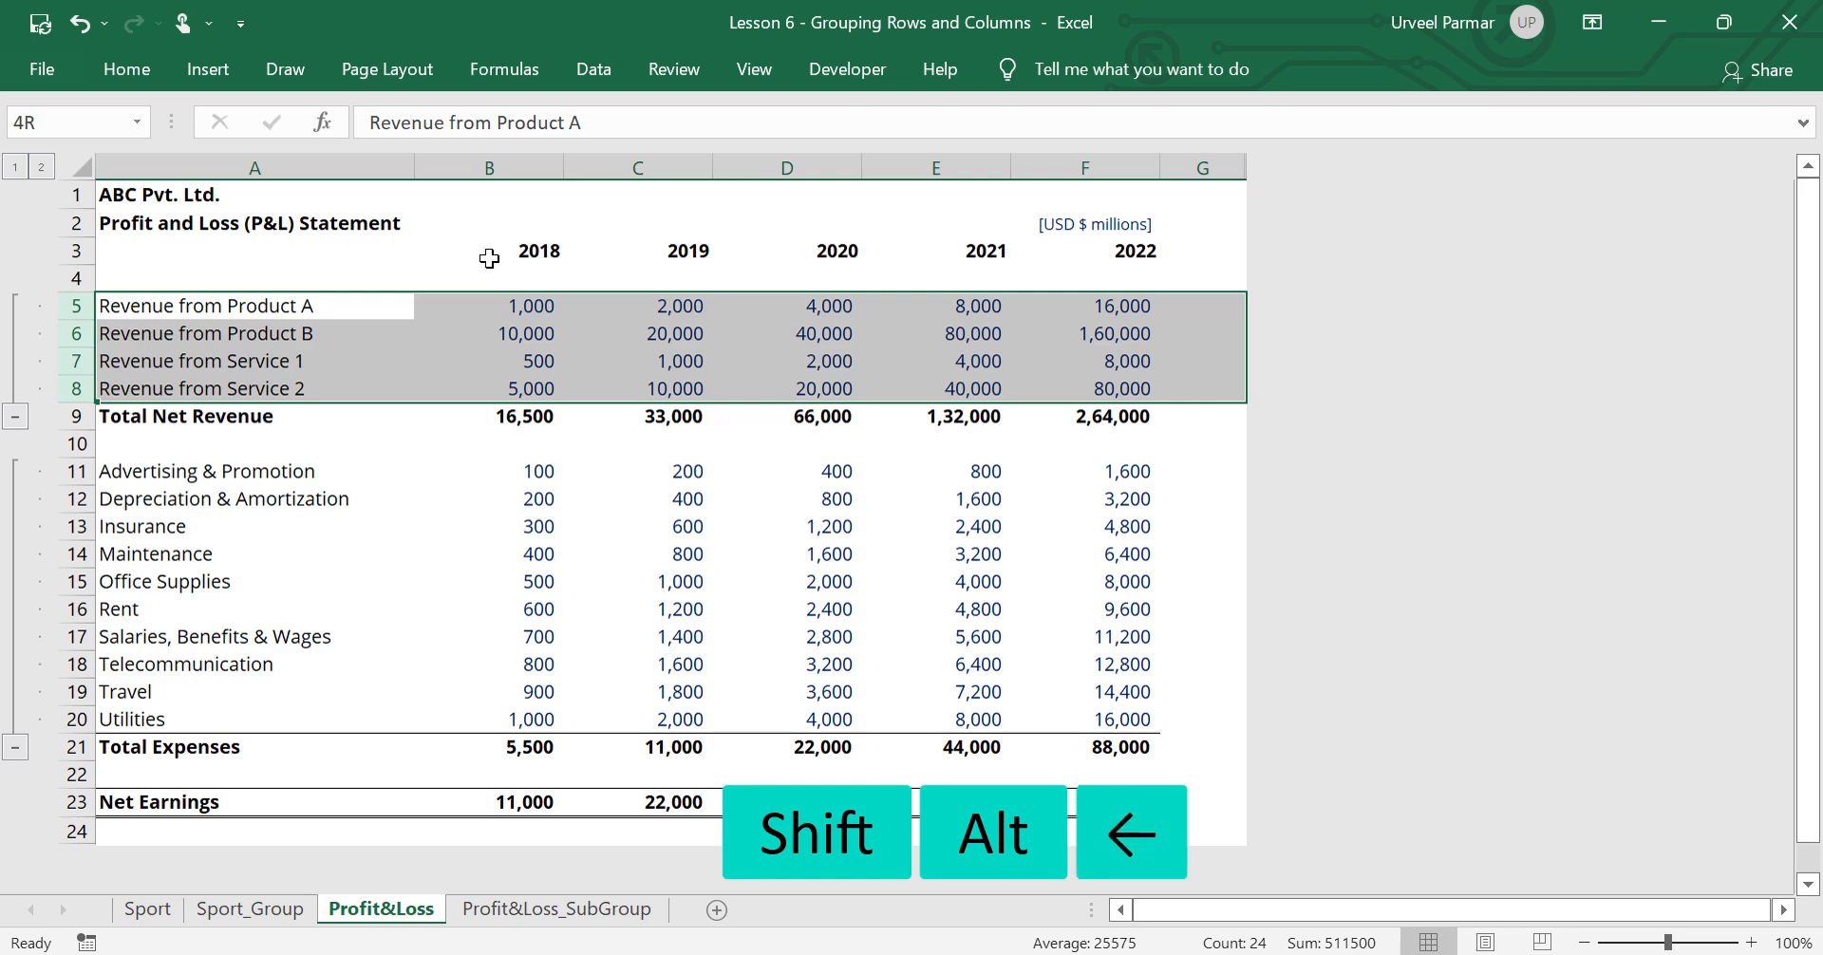